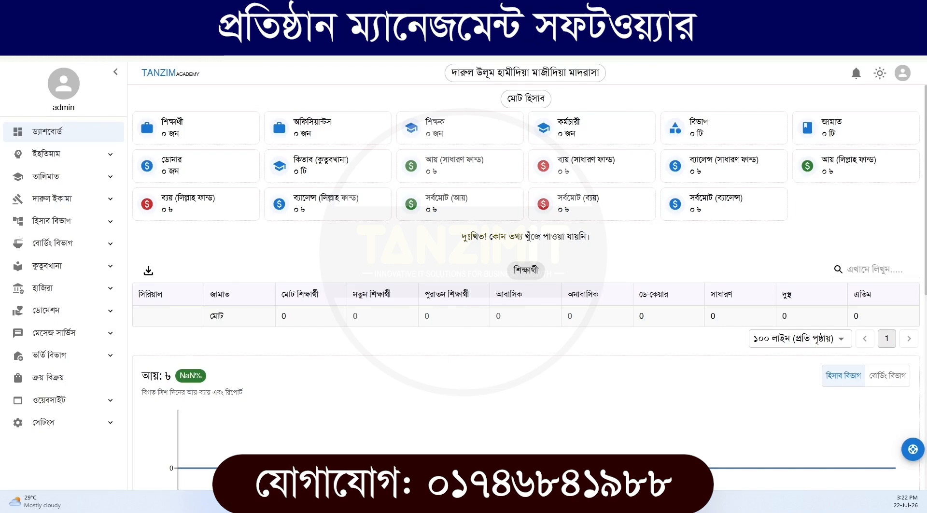
Open the institution information page (প্রতিষ্ঠানের তথ্যসমূহ) in the basic setup section of the settings
click(68, 422)
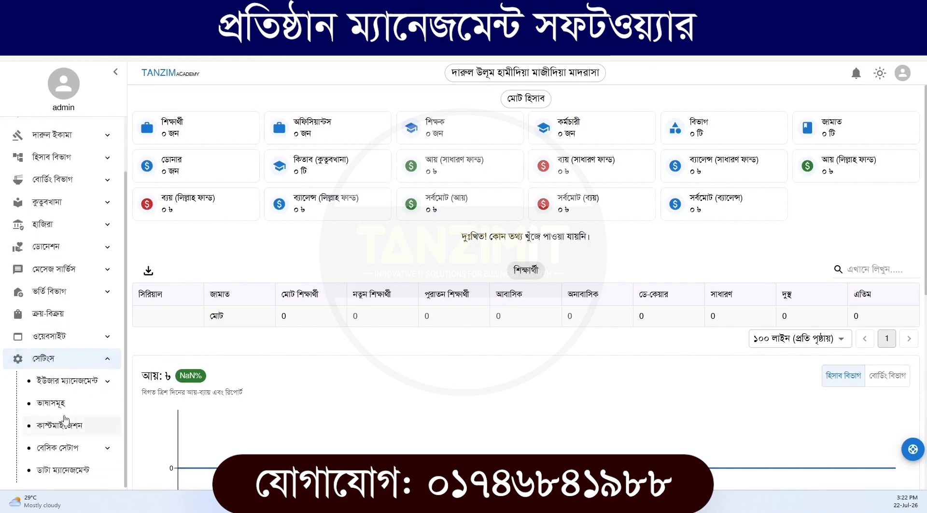
click(68, 449)
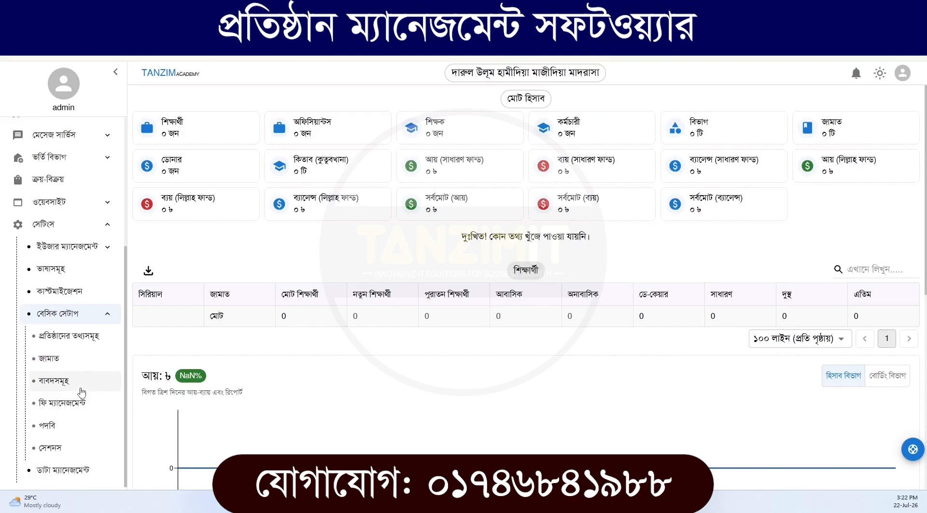
click(67, 343)
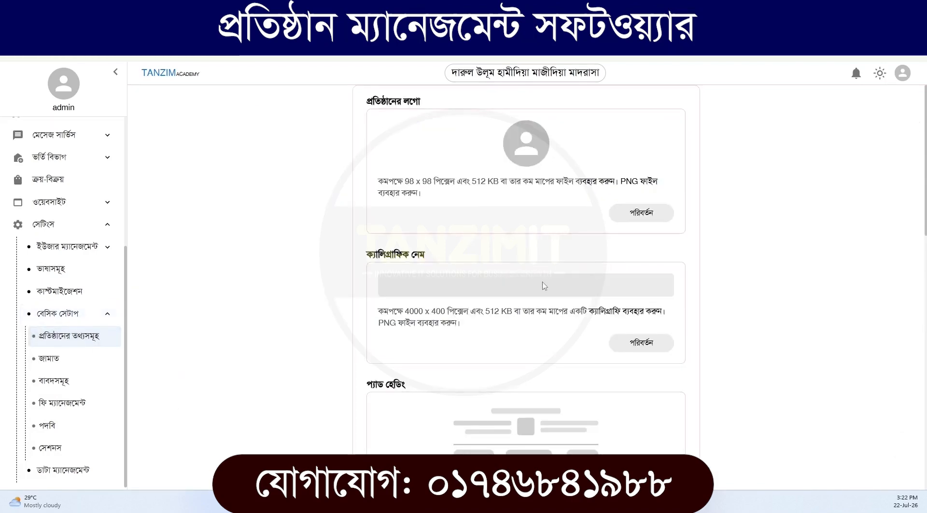
Review the institution page's logo, calligraphic name, pad heading, default student picture and institution photo sections
scroll(543, 285, down, 2)
scroll(426, 161, up, 2)
scroll(432, 267, down, 1)
scroll(432, 267, down, 2)
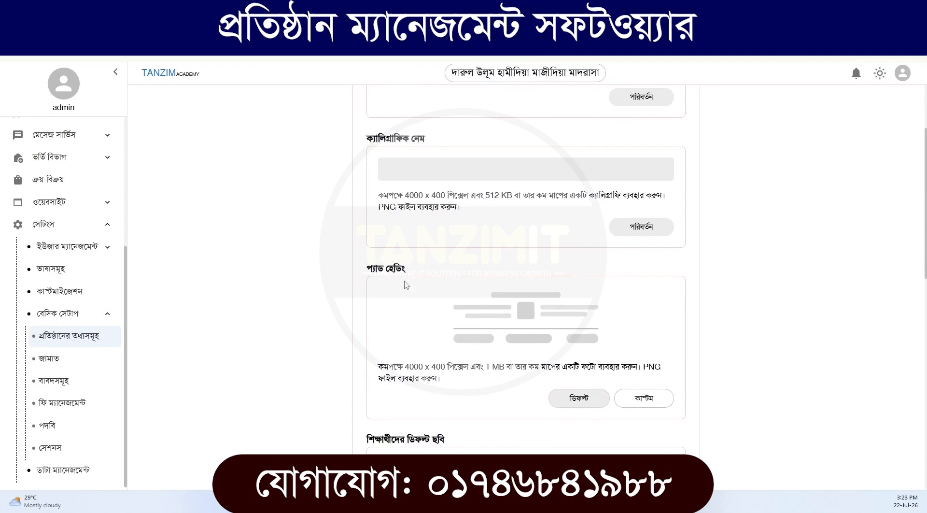
scroll(406, 284, down, 3)
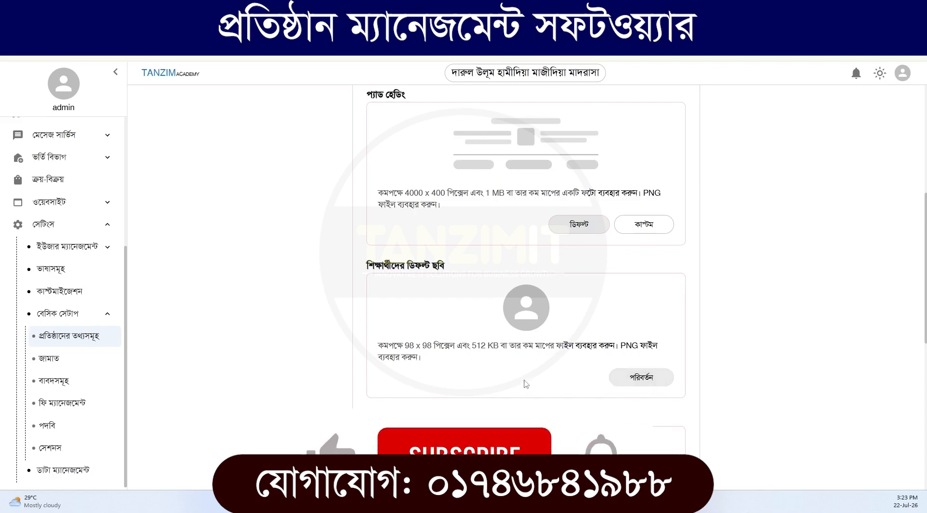
scroll(413, 358, down, 2)
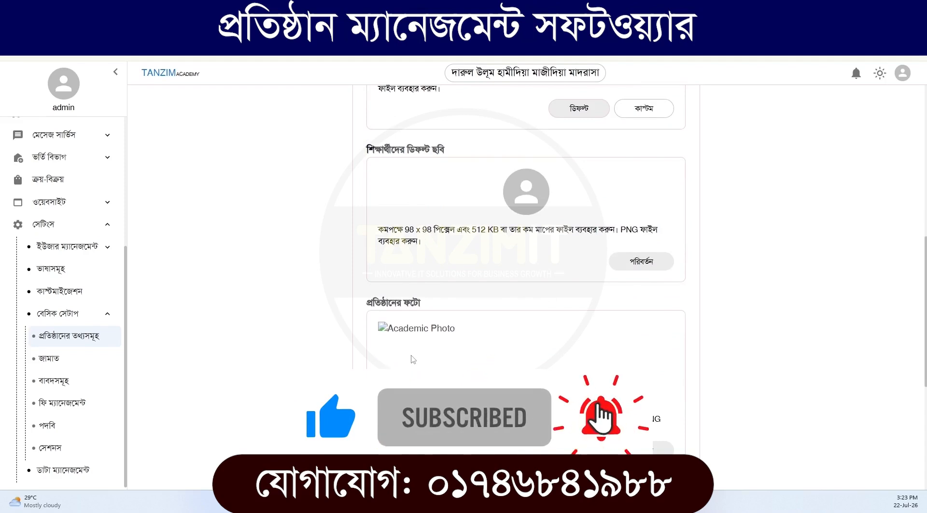
scroll(413, 359, down, 1)
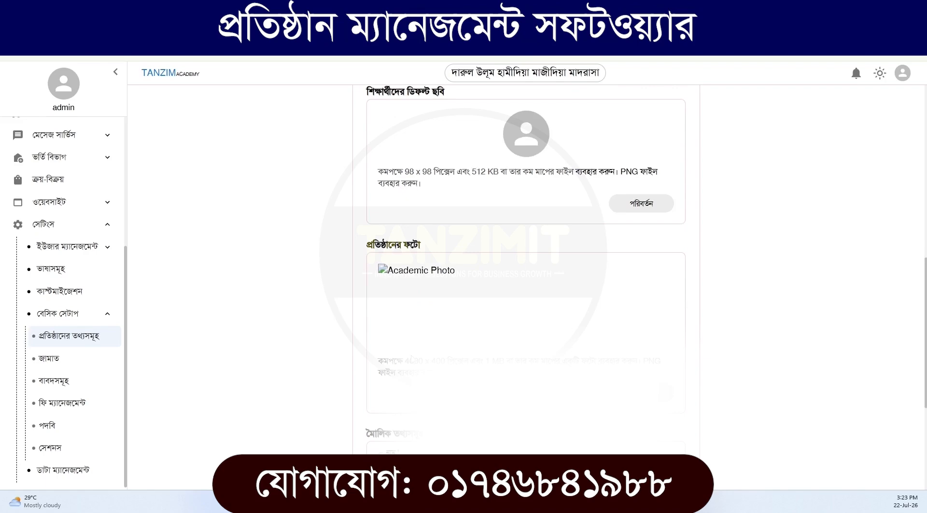
scroll(401, 290, down, 4)
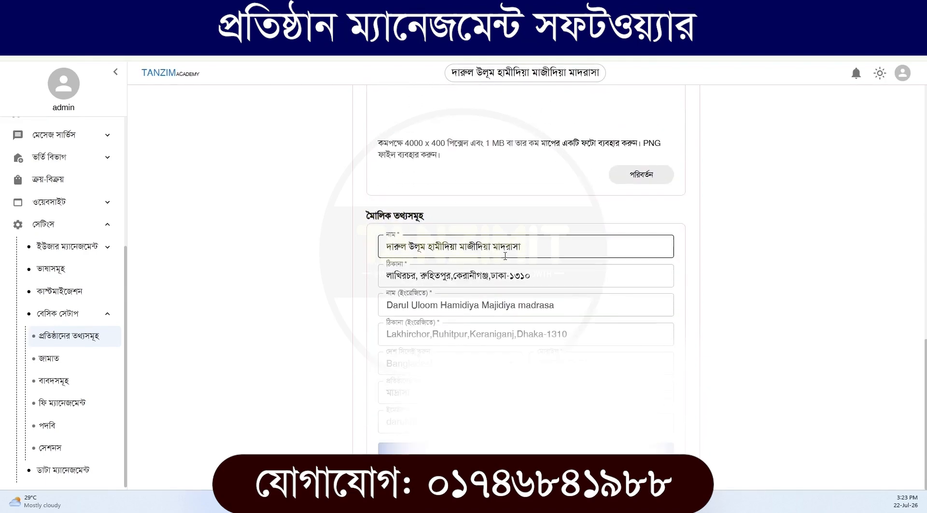
Examine the institution's basic information: the Bengali name, address, English name and the available institution types
drag(543, 251, 385, 247)
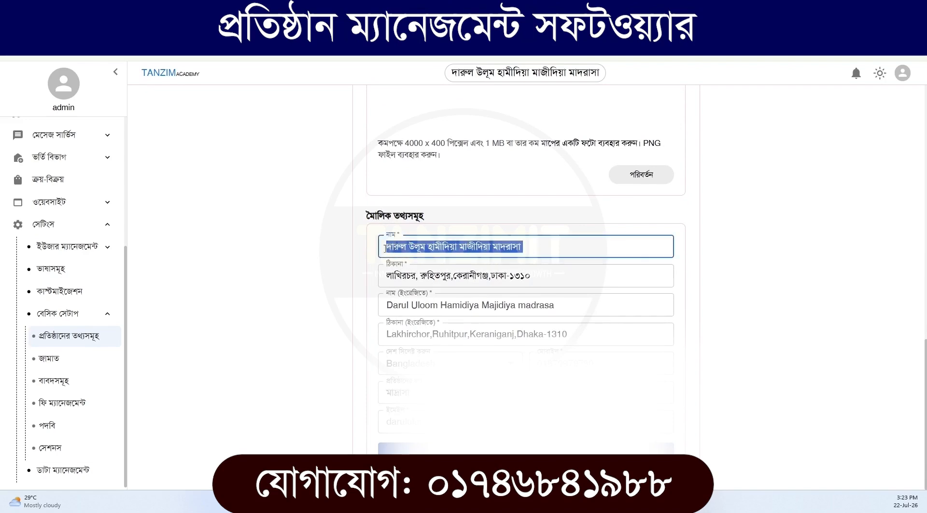
double_click(435, 276)
triple_click(444, 277)
drag(560, 305, 383, 305)
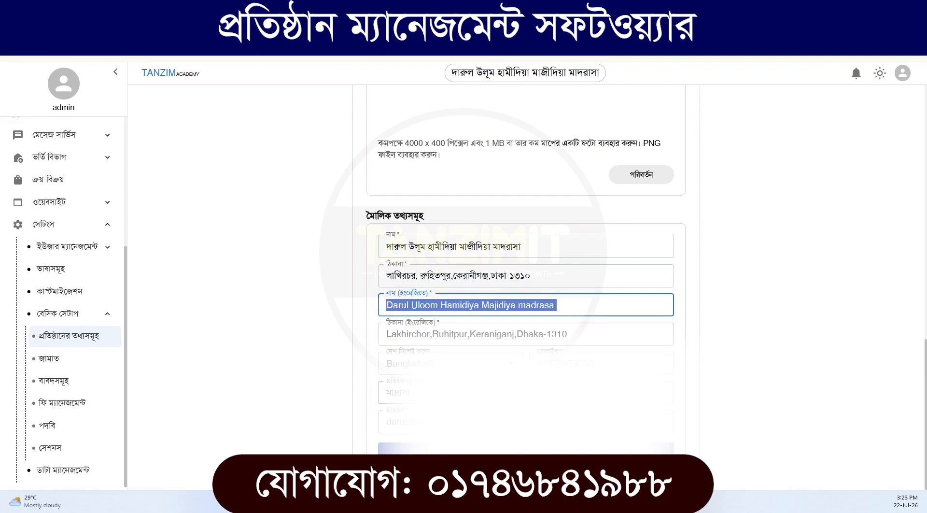
click(525, 392)
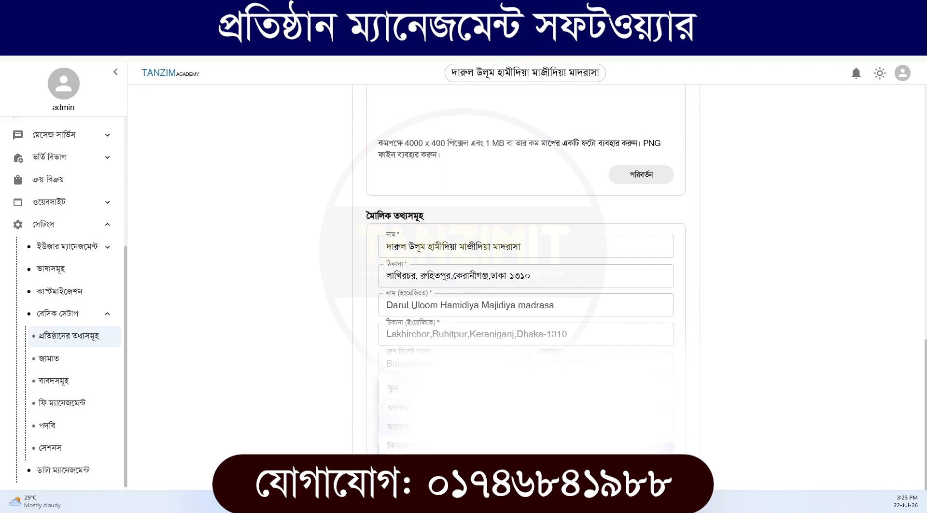
scroll(348, 365, down, 10)
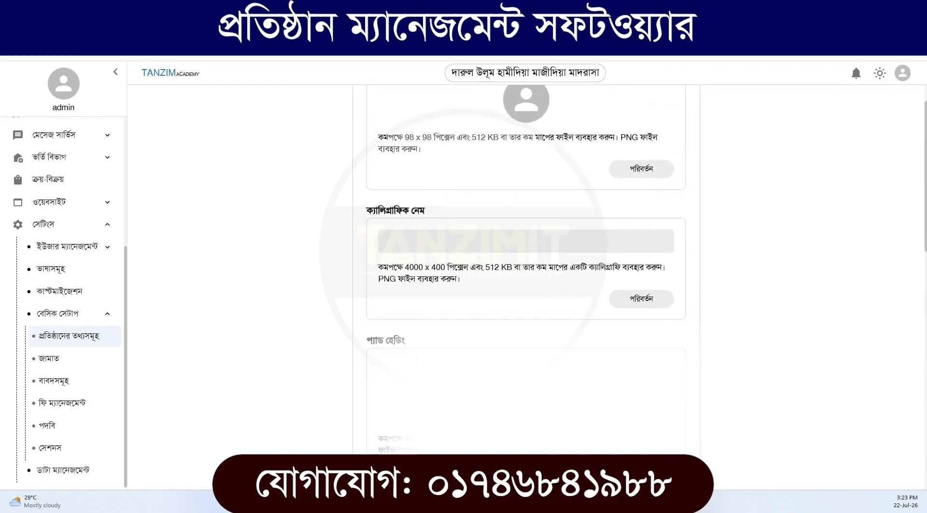
Change the institution logo to the image file logo.ico
scroll(435, 163, up, 1)
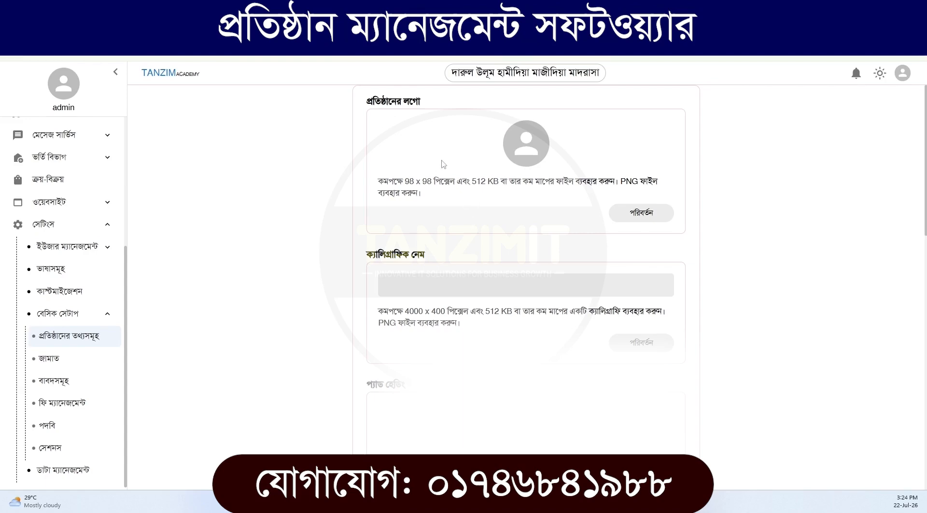
click(651, 218)
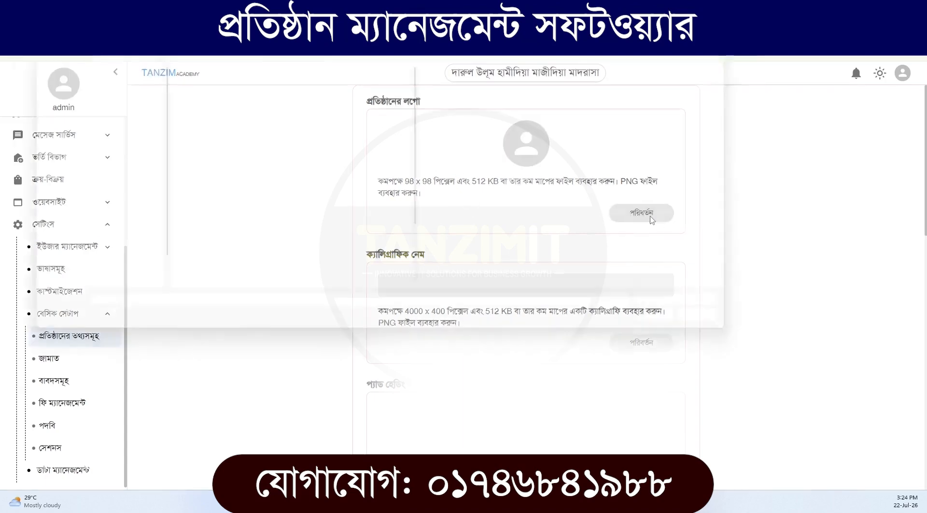
scroll(223, 223, down, 1)
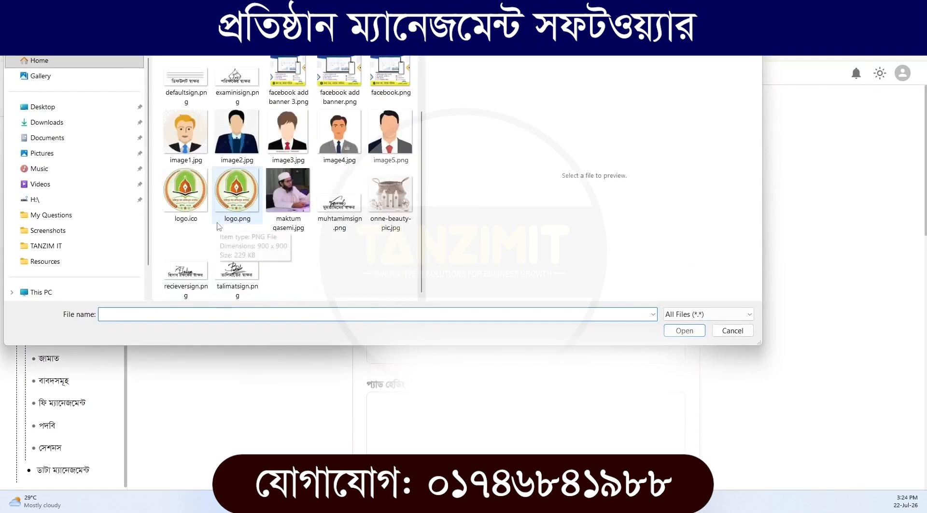
click(180, 206)
double_click(180, 206)
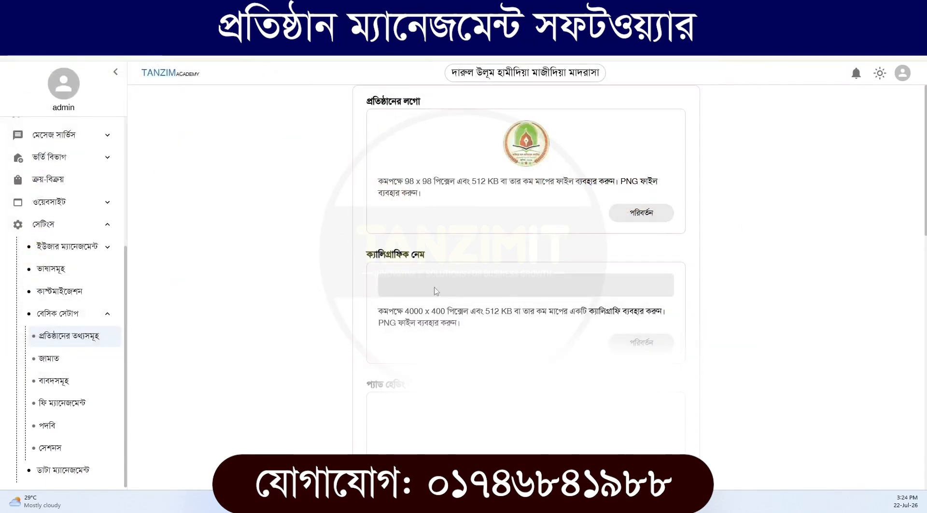
Set the calligraphic name image to the file calliography.png
click(643, 341)
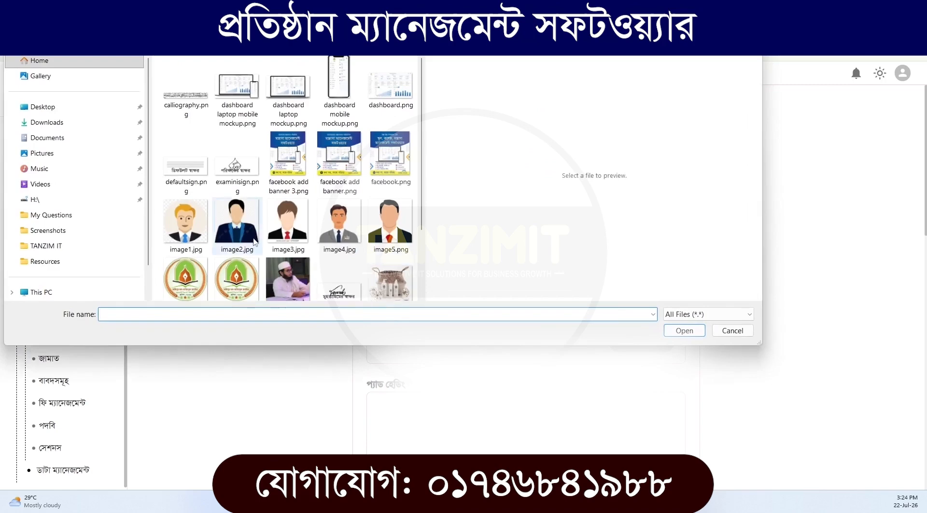
click(184, 97)
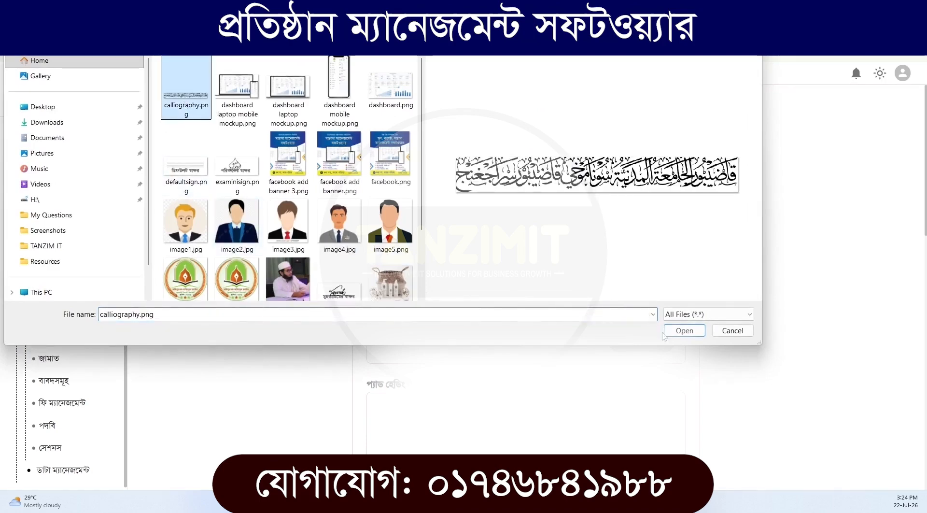
click(684, 330)
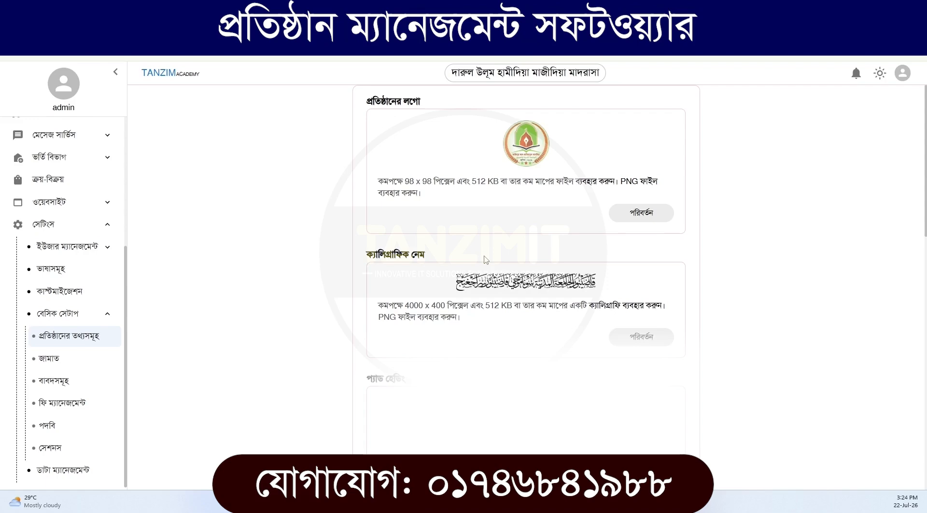
Look through the pad heading, default student picture and institution photo sections, continuing towards the basic information
scroll(486, 260, down, 2)
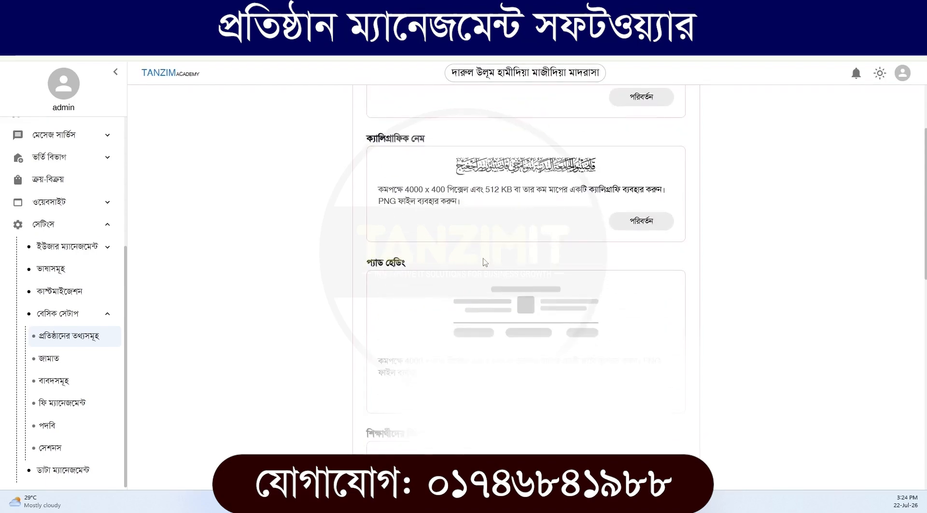
scroll(494, 334, down, 1)
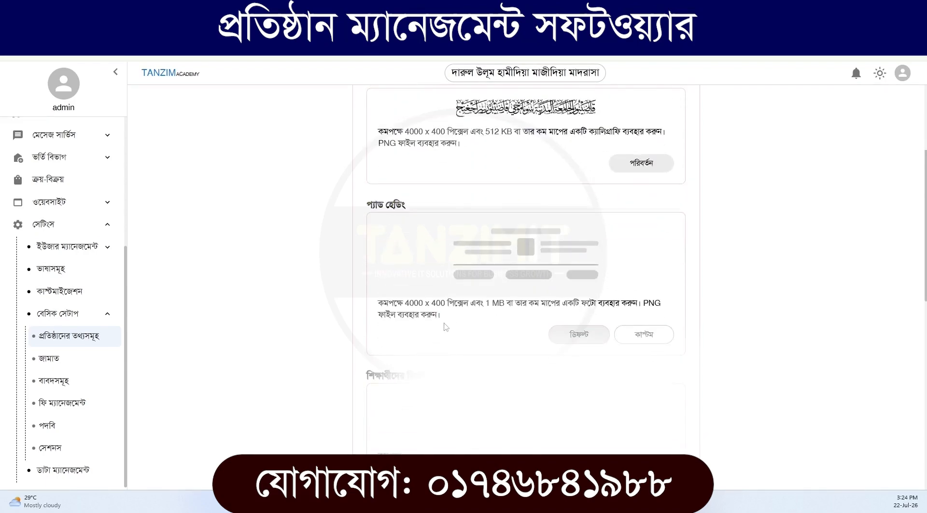
scroll(444, 323, down, 3)
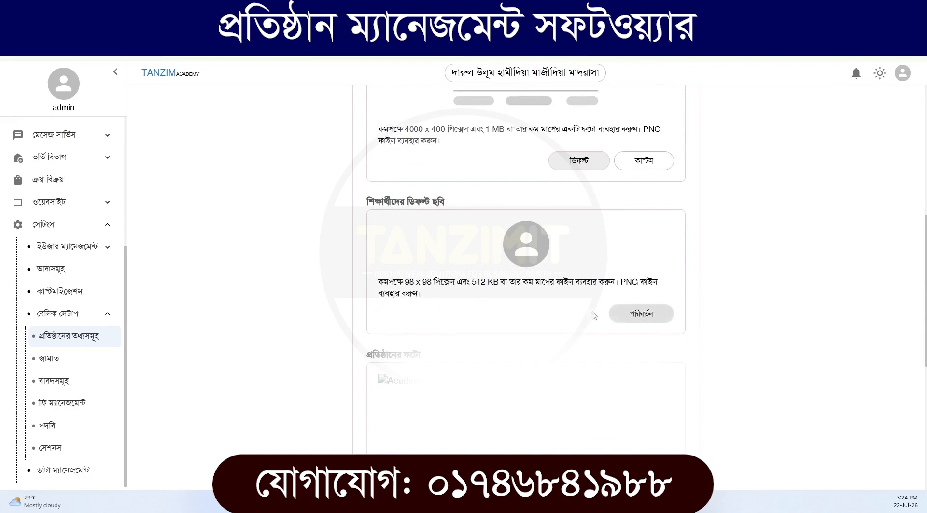
scroll(499, 295, down, 1)
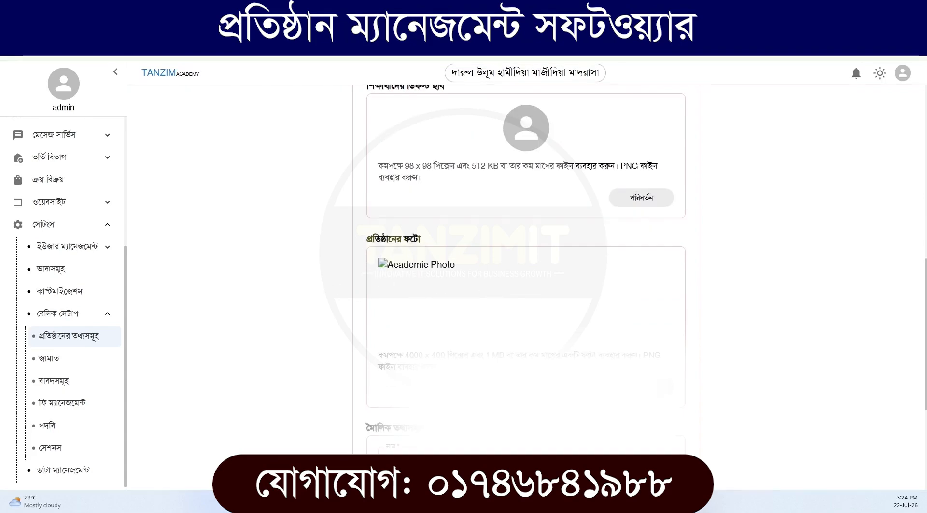
scroll(526, 290, down, 3)
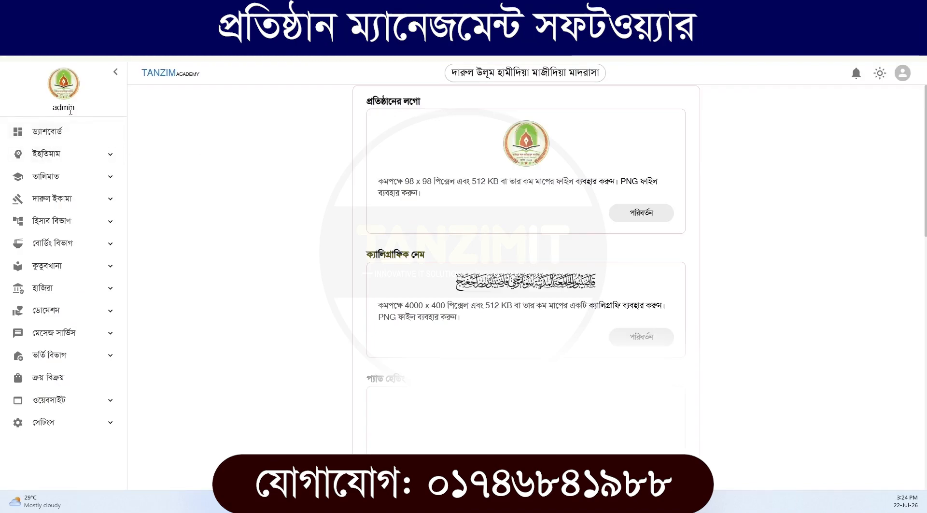
Reopen the institution information page from the basic setup and check its image sections and the name and address fields
click(72, 423)
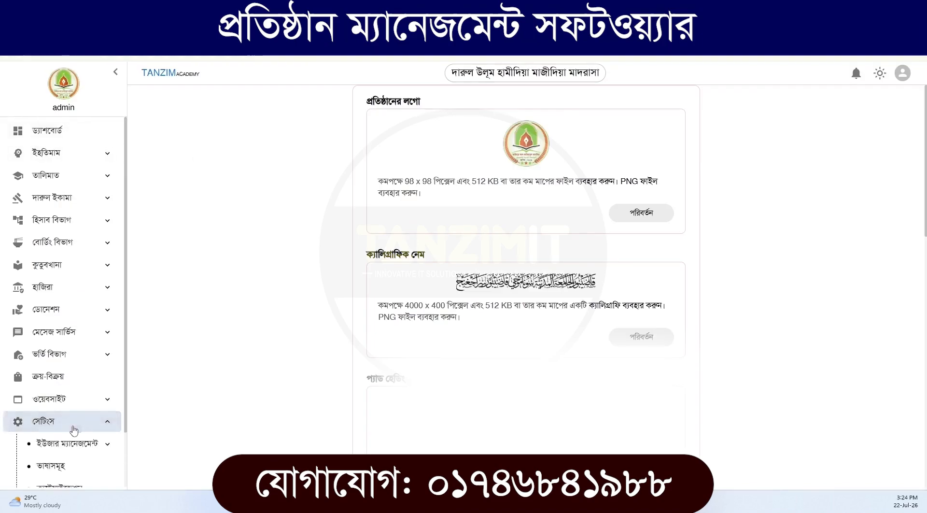
click(72, 447)
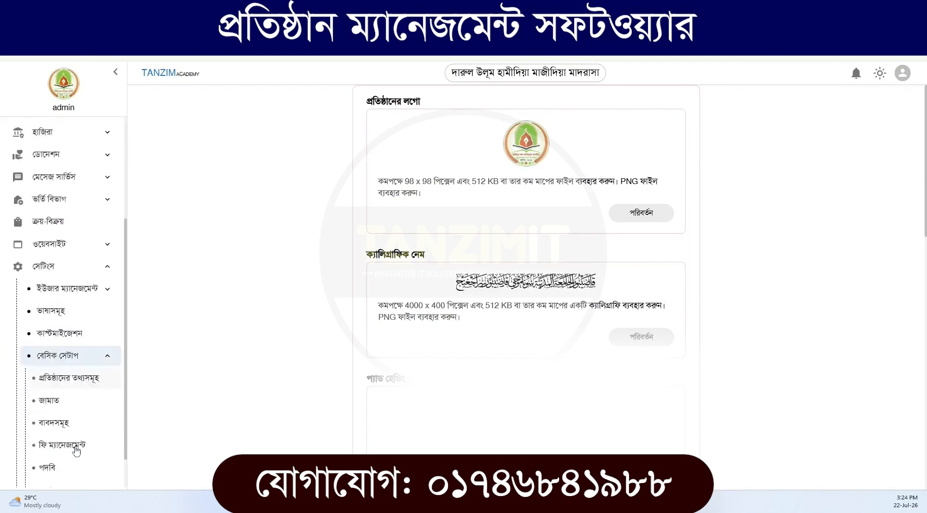
click(76, 336)
scroll(480, 308, down, 8)
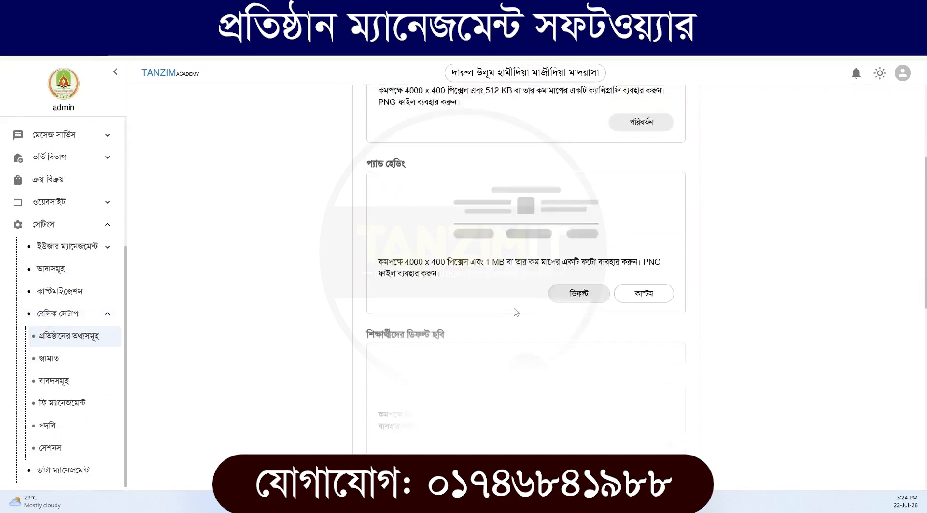
scroll(438, 292, down, 5)
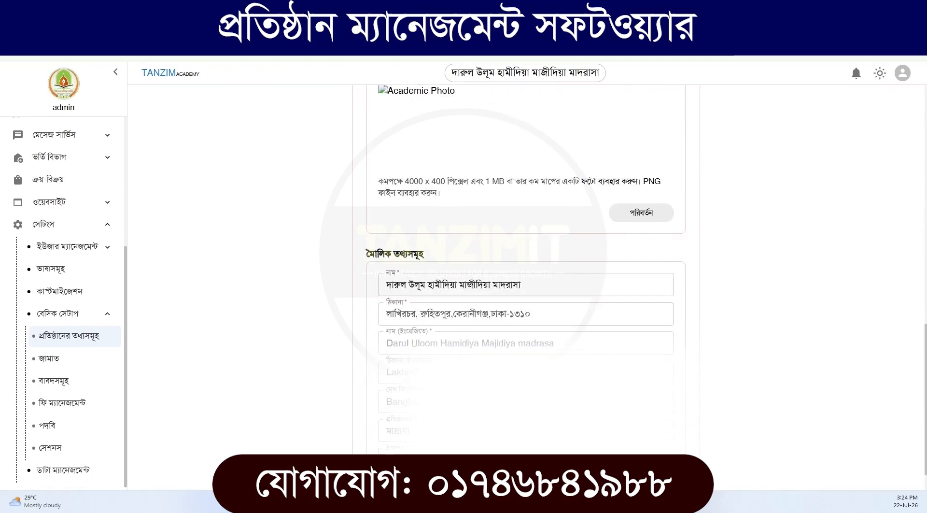
scroll(438, 292, up, 5)
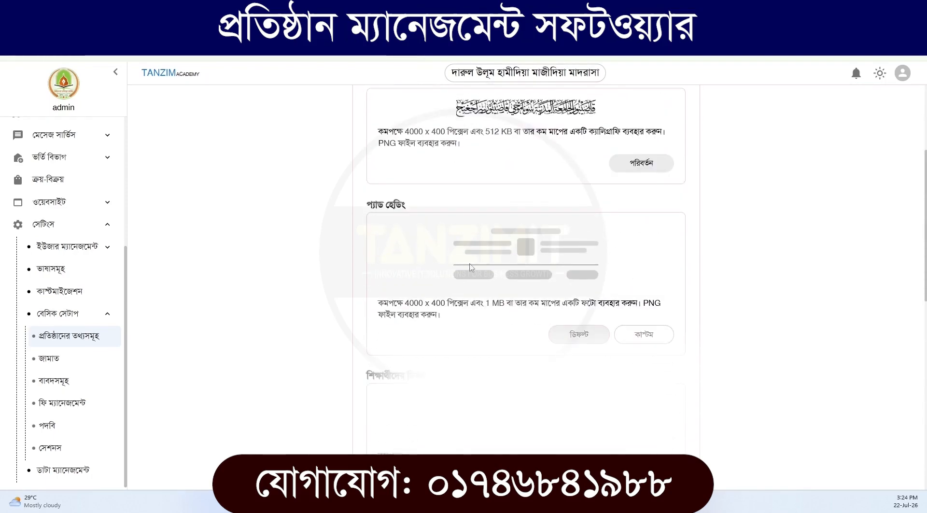
scroll(435, 302, down, 8)
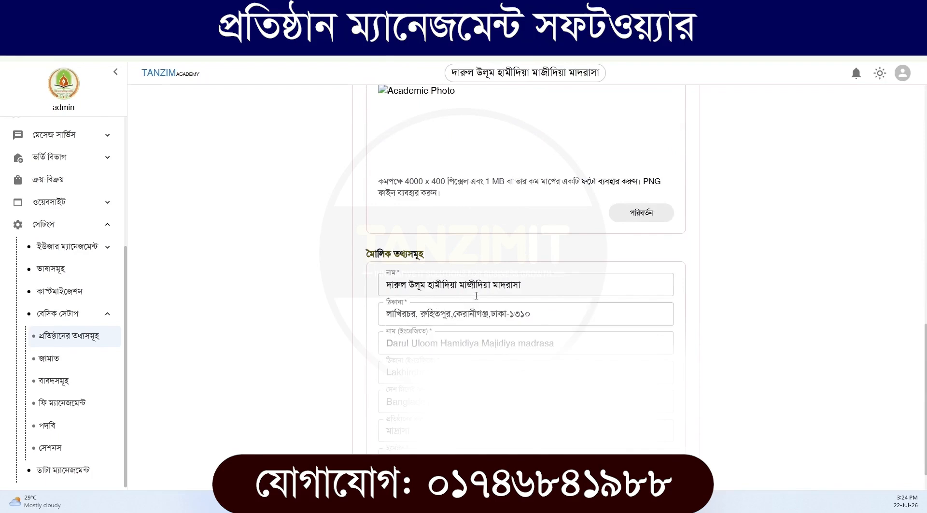
drag(543, 283, 382, 285)
triple_click(434, 314)
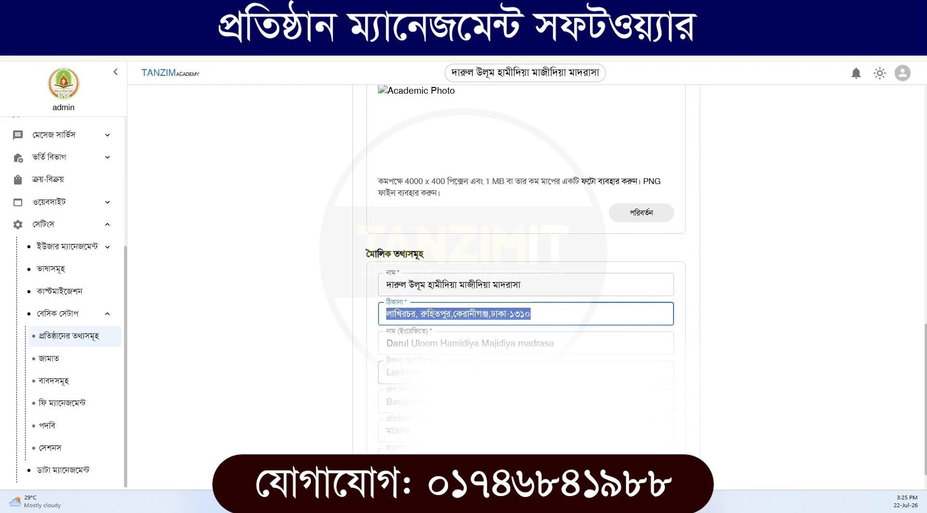
Open the জামাত list in the basic setup and add a row with the department কিতাব বিভাগ
click(79, 363)
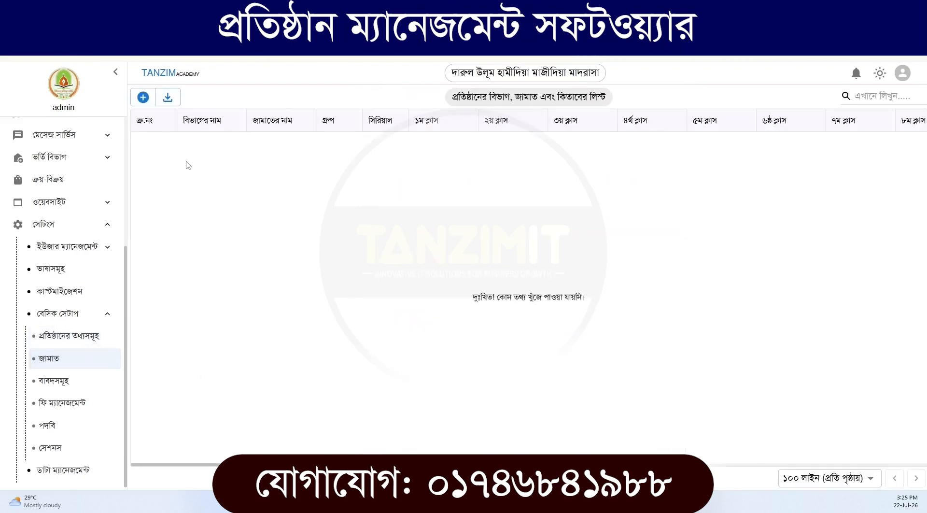
click(143, 97)
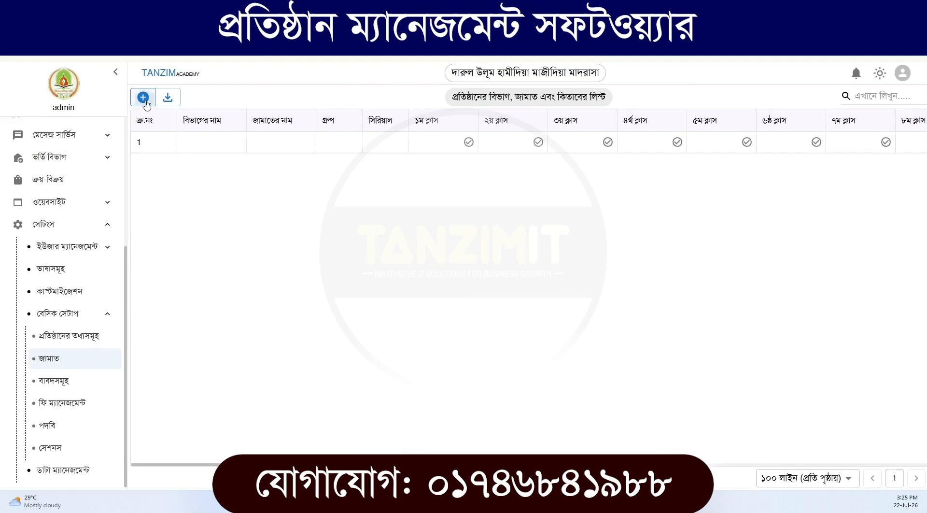
click(203, 145)
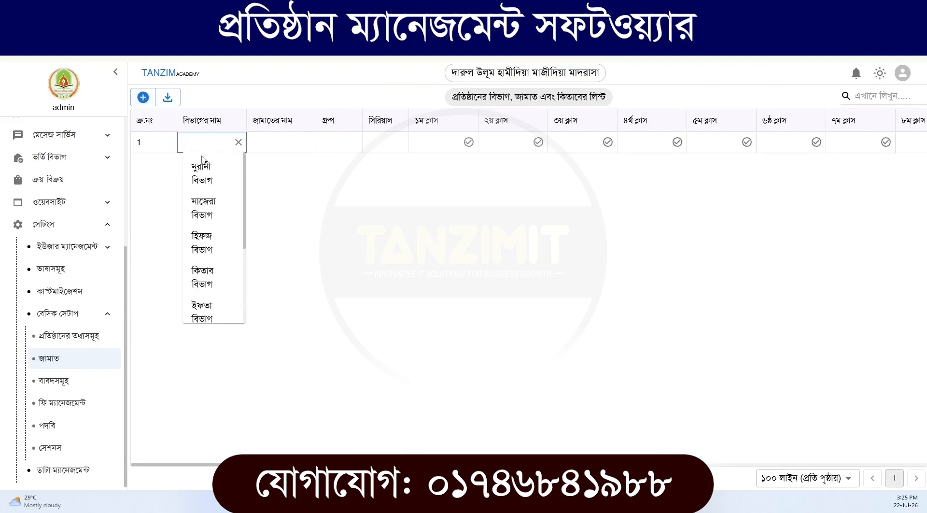
scroll(208, 280, down, 3)
scroll(208, 282, up, 3)
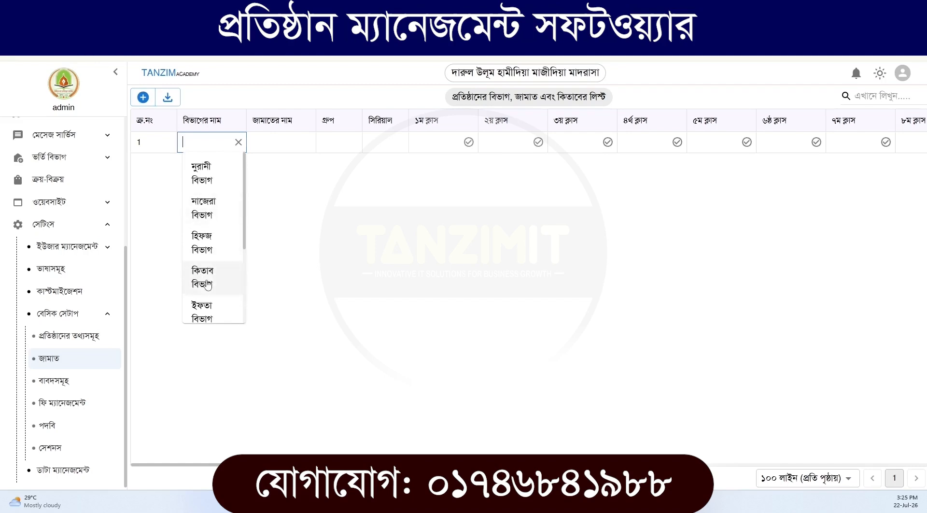
click(199, 145)
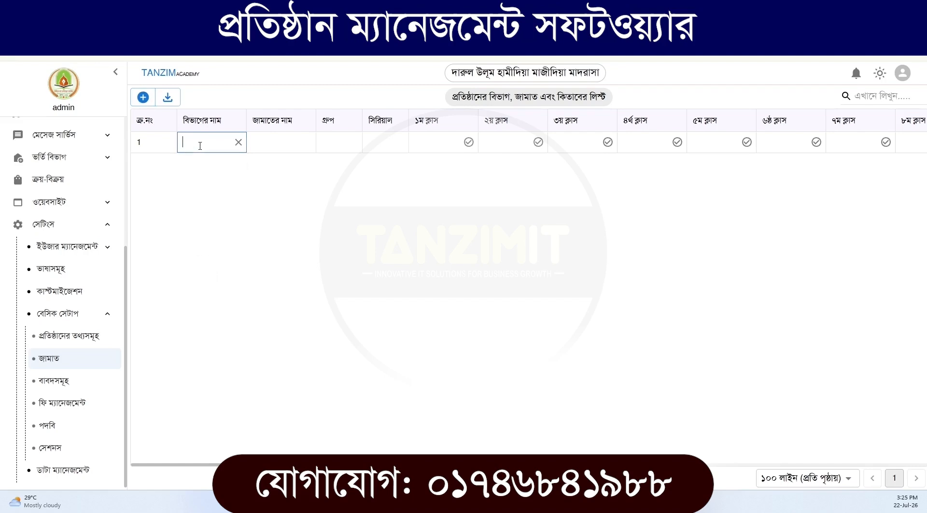
click(200, 145)
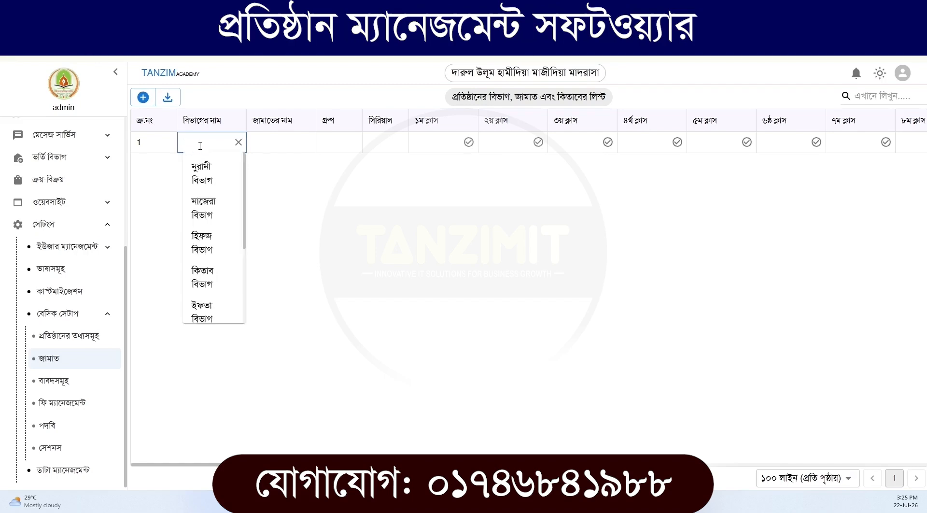
scroll(205, 202, down, 2)
click(208, 229)
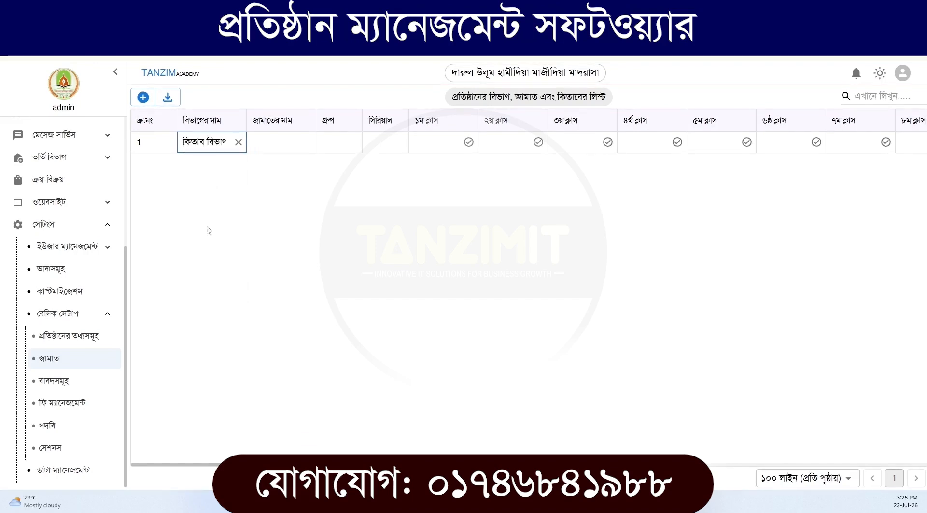
Set the row's class name to ইবতেদায়িয়্যাহ and its serial to 1, leaving the group empty
click(274, 144)
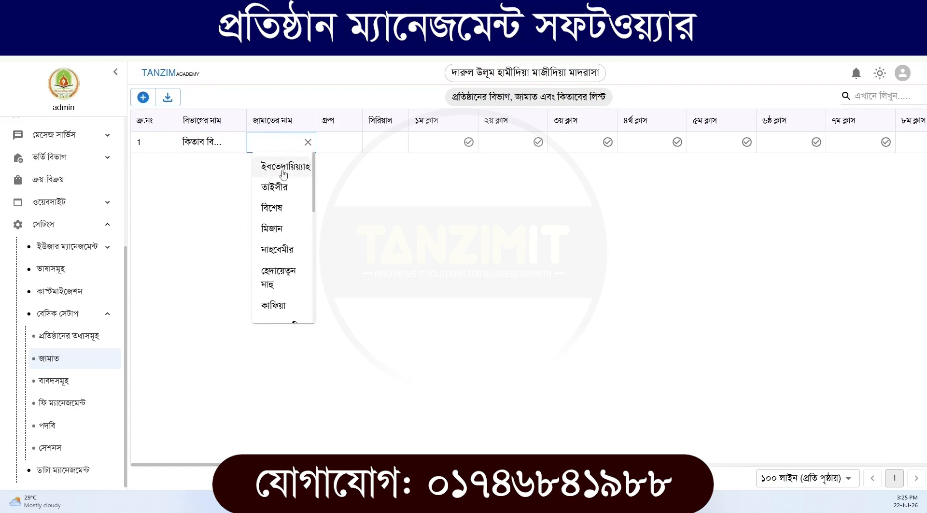
click(283, 167)
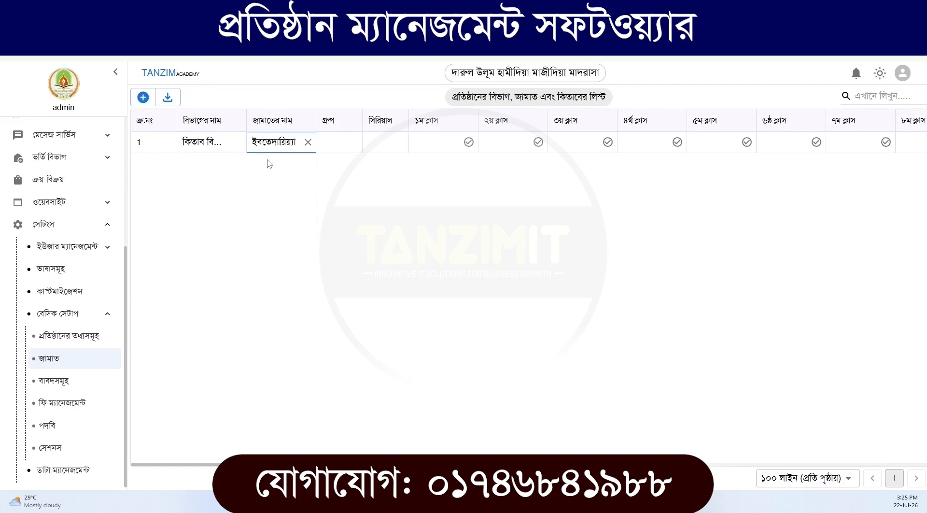
click(332, 143)
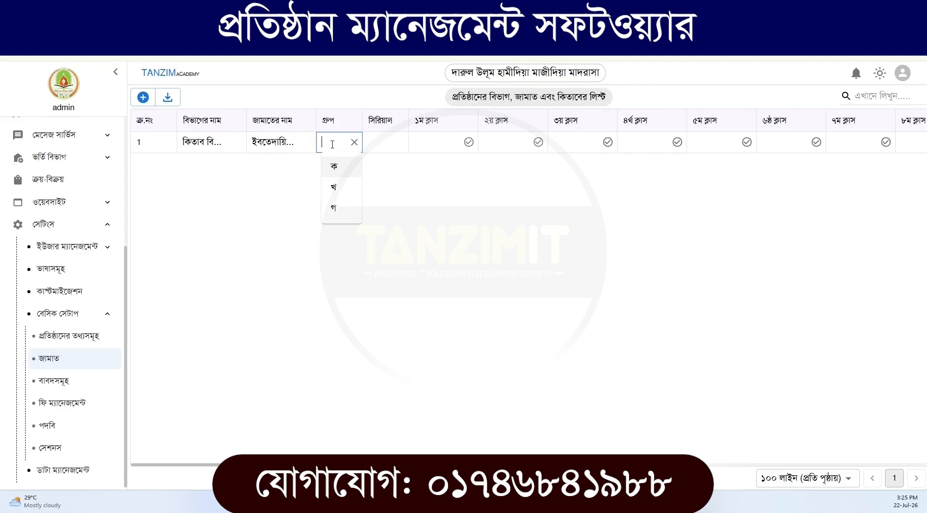
click(383, 145)
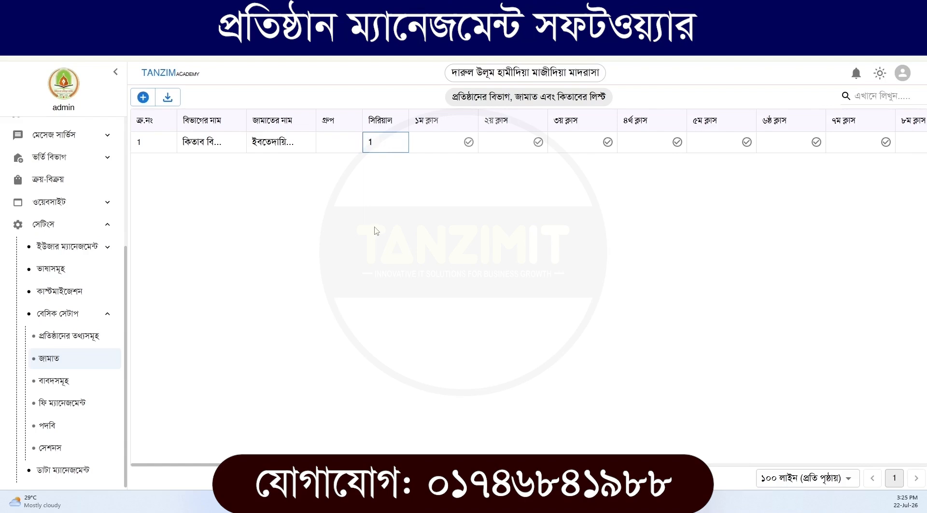
click(357, 145)
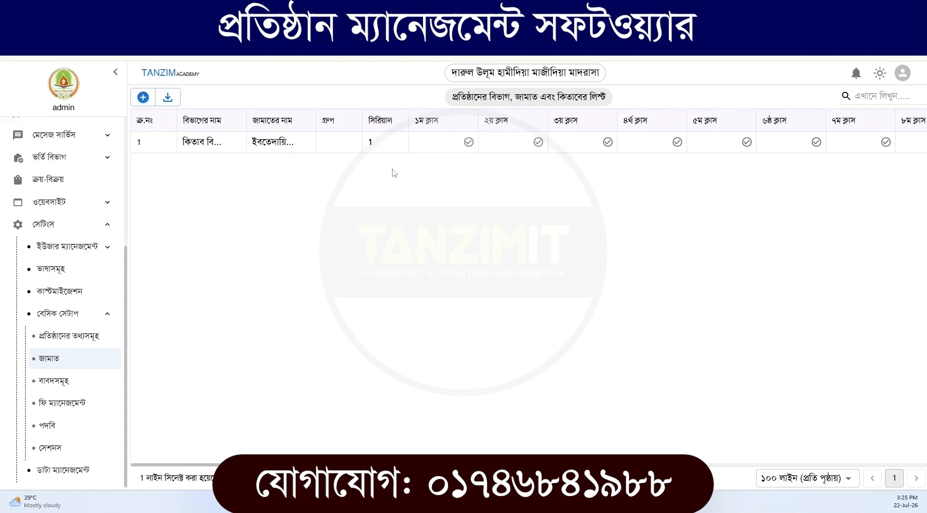
double_click(382, 142)
Assign মিরকাত as the row's first class book and সুনানে আবু দাউদ as its second
double_click(428, 144)
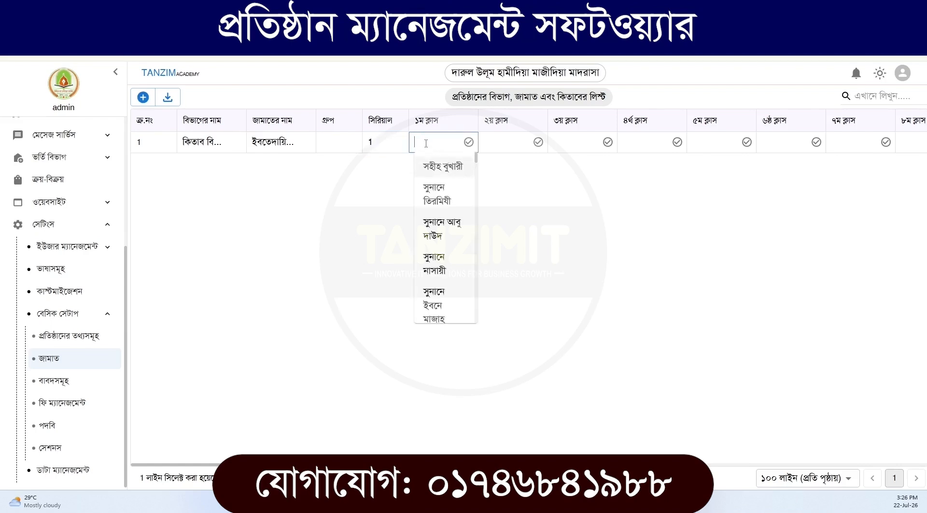
scroll(444, 251, down, 4)
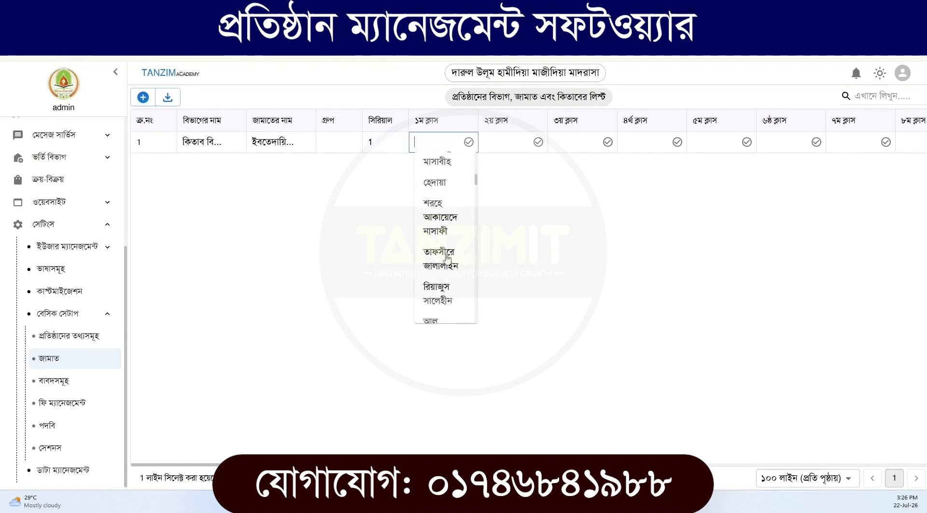
scroll(447, 257, down, 8)
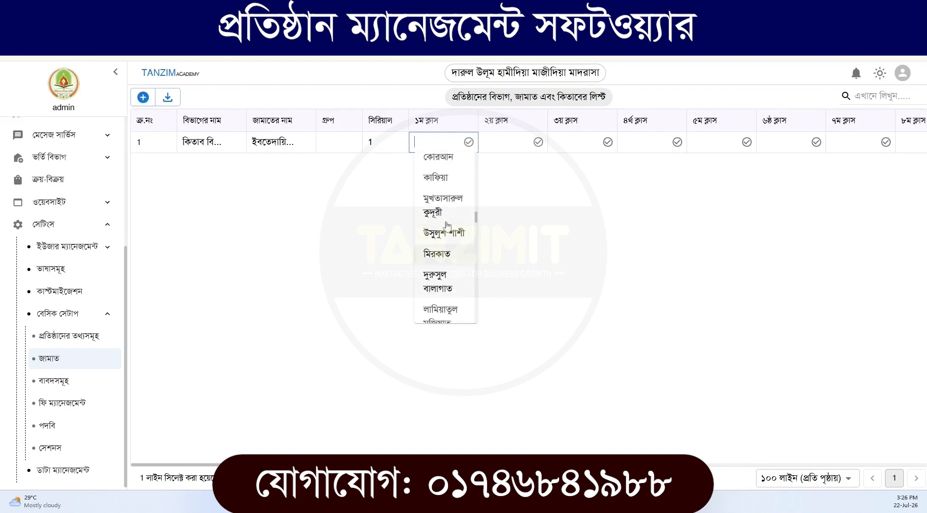
click(438, 261)
click(490, 142)
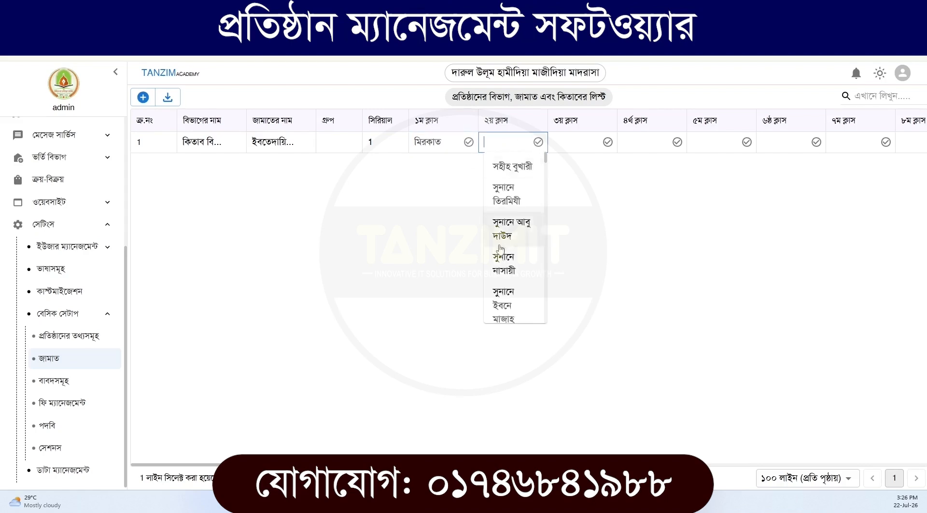
click(498, 232)
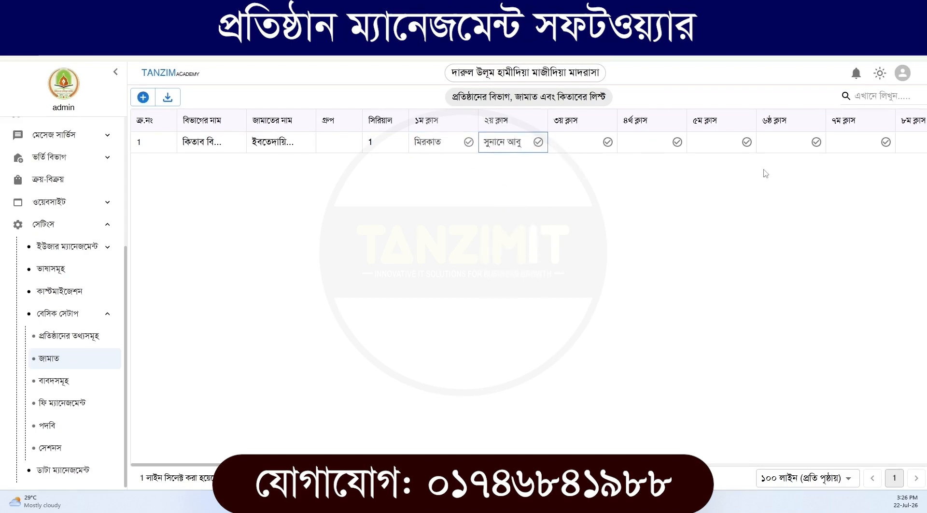
Save the completed ইবতেদায়িয়্যাহ row of the class list
click(415, 467)
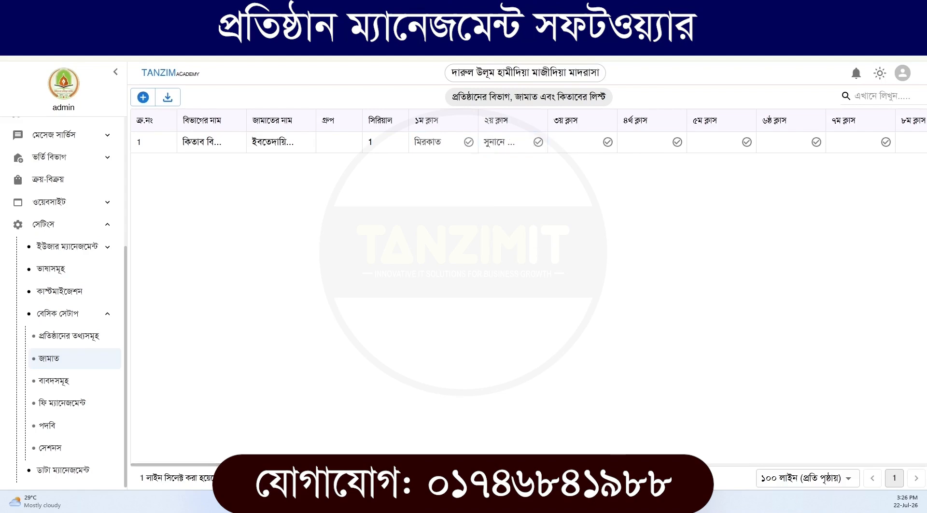
drag(415, 465, 426, 465)
drag(601, 464, 921, 443)
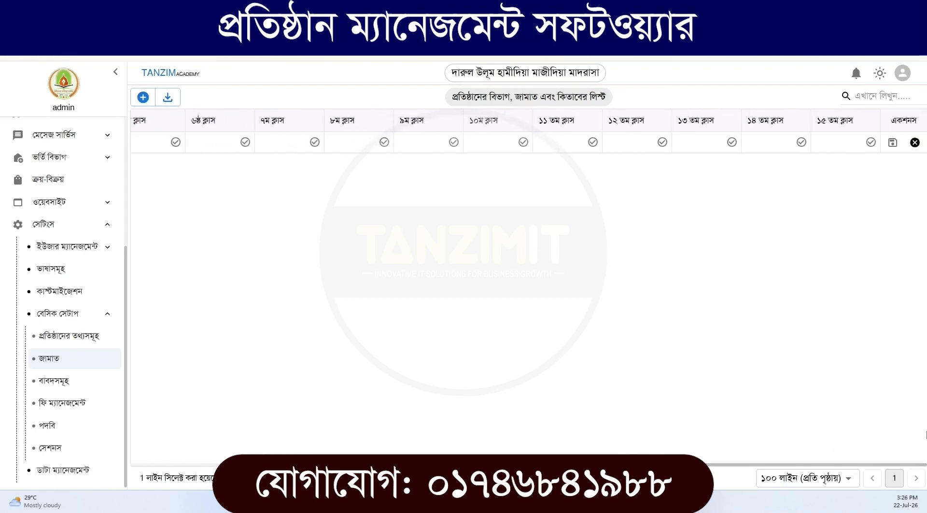
click(892, 142)
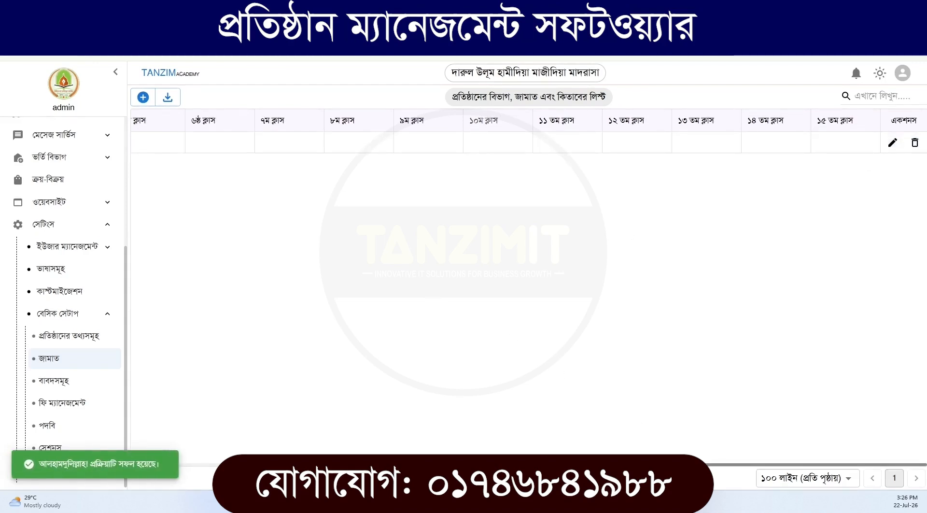
drag(557, 464, 176, 468)
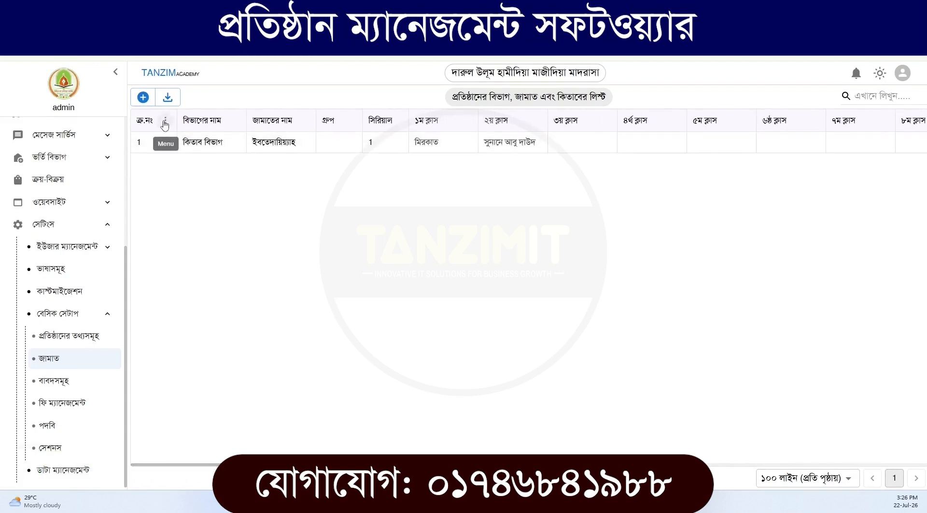
Hide the ninth to fifteenth class columns (৯ম to ১৫ তম ক্লাস) in the class list and check the shortened table
click(165, 121)
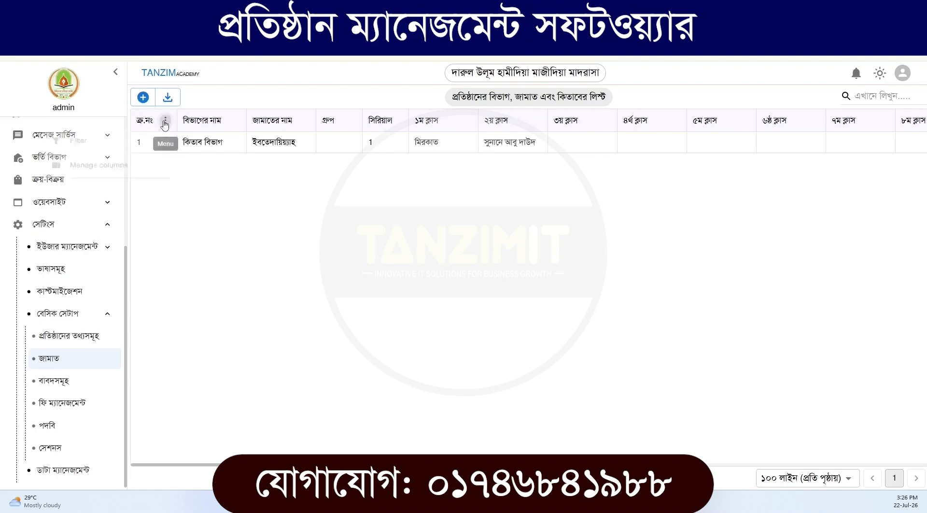
click(109, 173)
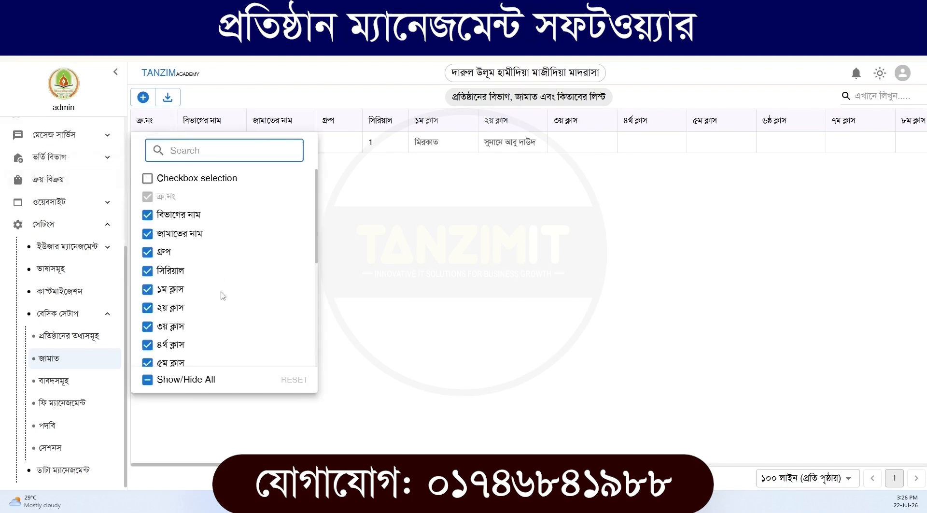
scroll(221, 295, down, 3)
click(173, 333)
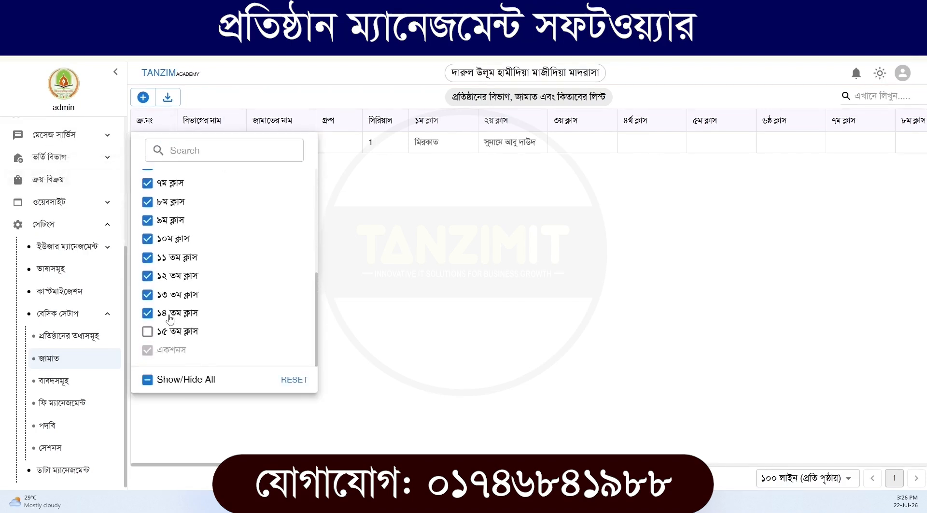
click(168, 316)
click(166, 292)
click(165, 275)
click(166, 257)
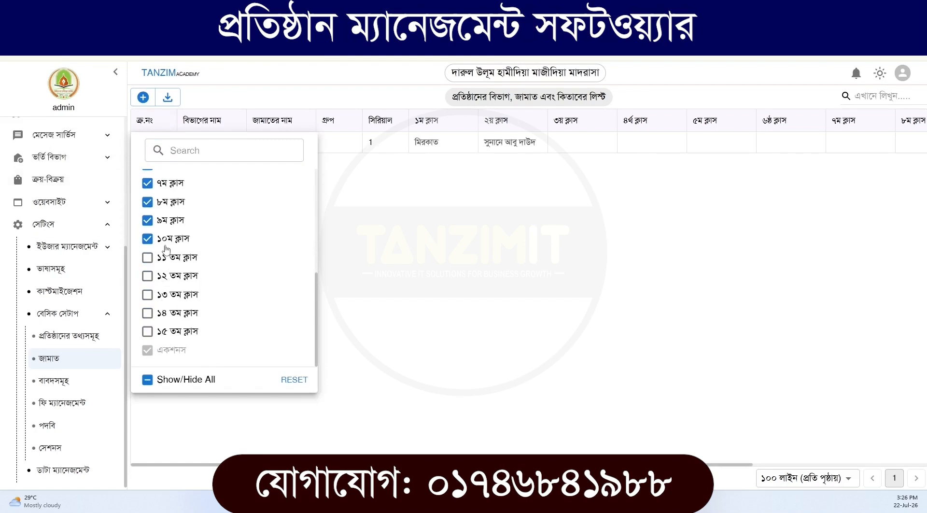
click(165, 239)
scroll(164, 280, up, 1)
click(163, 279)
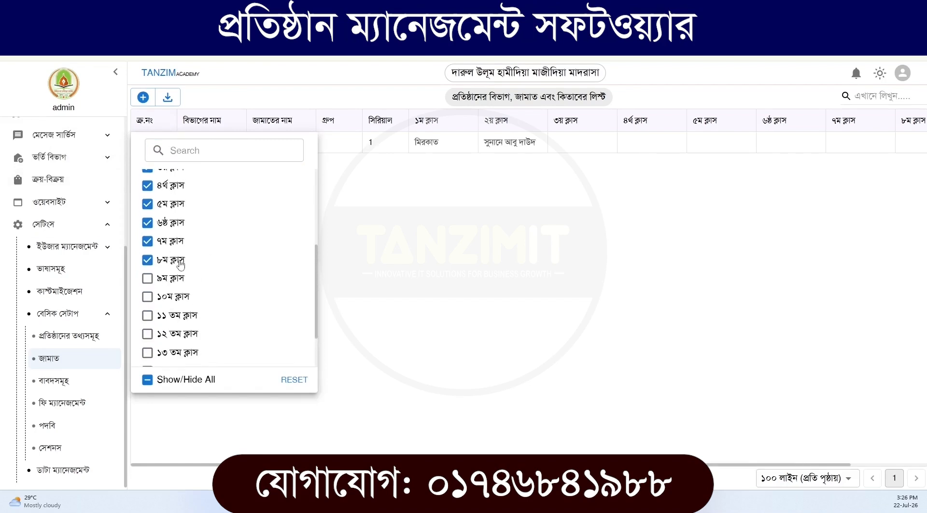
click(362, 285)
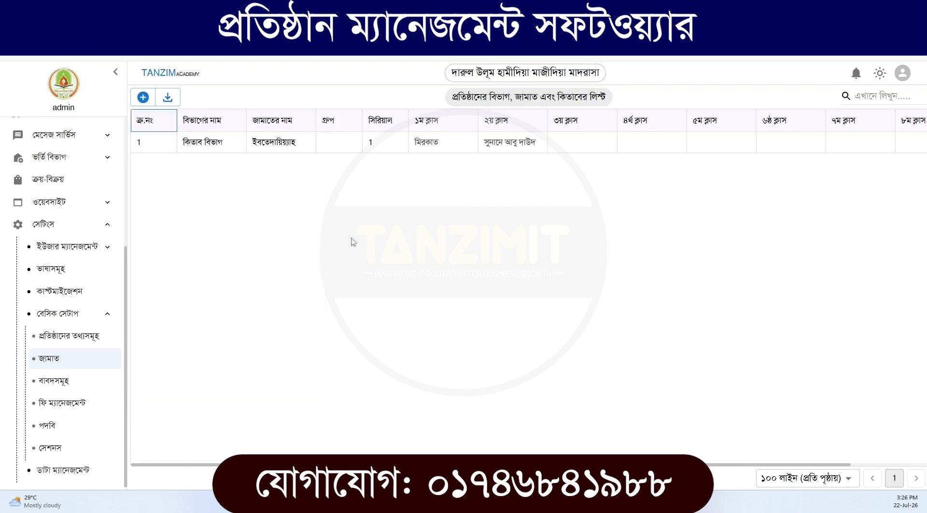
drag(435, 464, 522, 464)
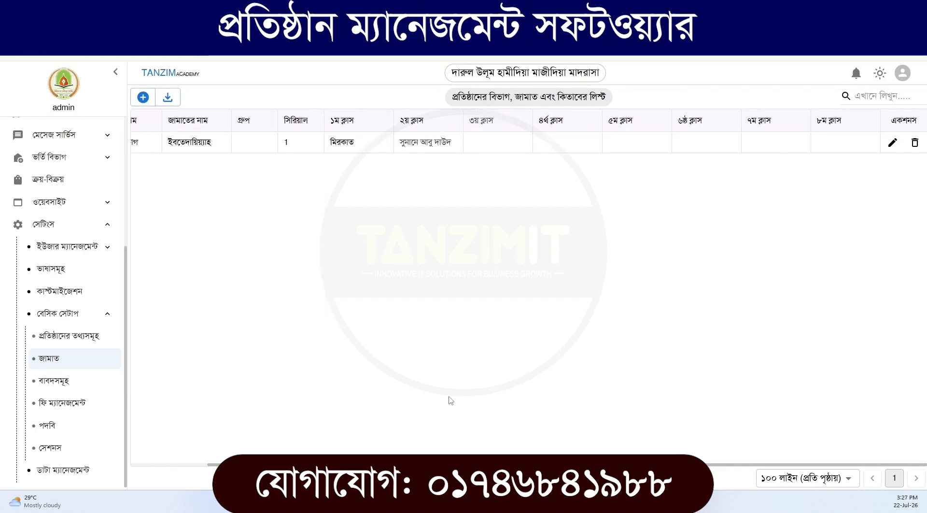
scroll(205, 293, left, 3)
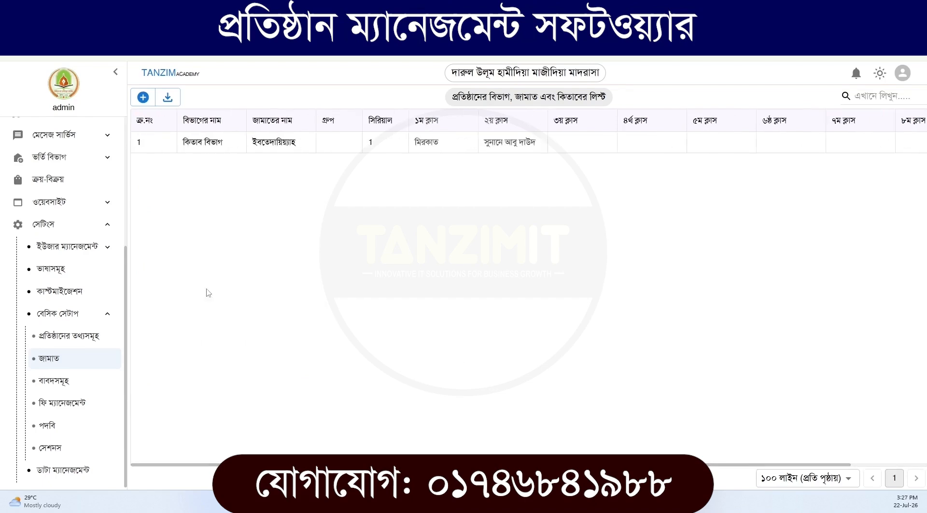
Add a second row for কিতাব বিভাগ with the class name তাইসীর and serial 2
click(153, 102)
click(205, 163)
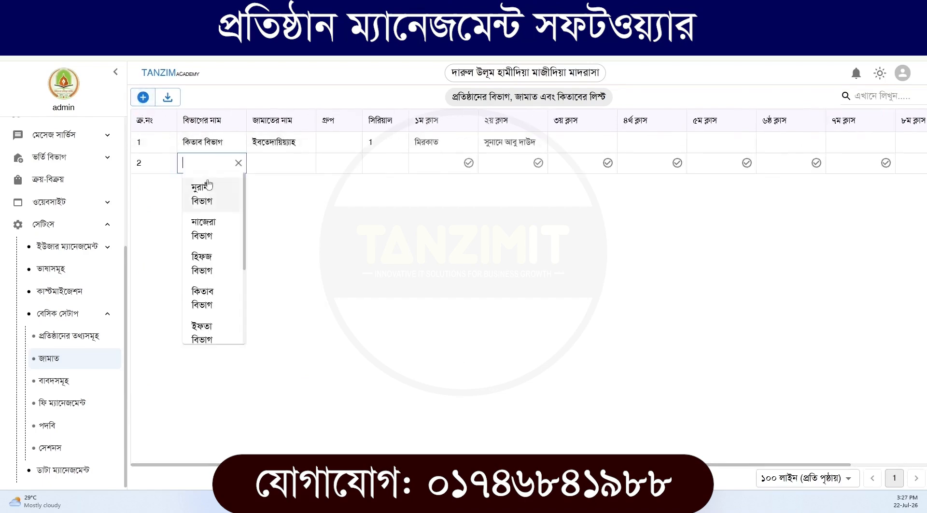
scroll(198, 290, down, 1)
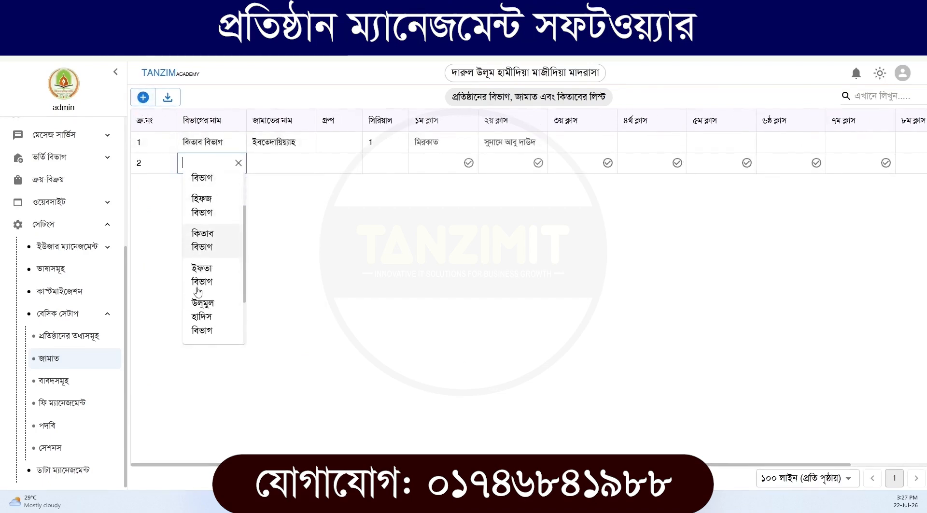
click(209, 237)
click(270, 167)
click(279, 248)
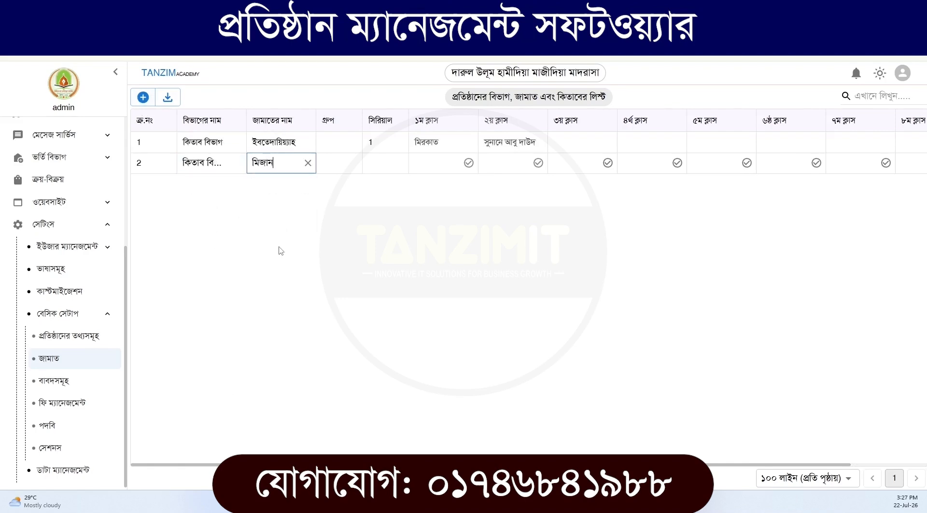
click(275, 167)
click(268, 203)
click(373, 164)
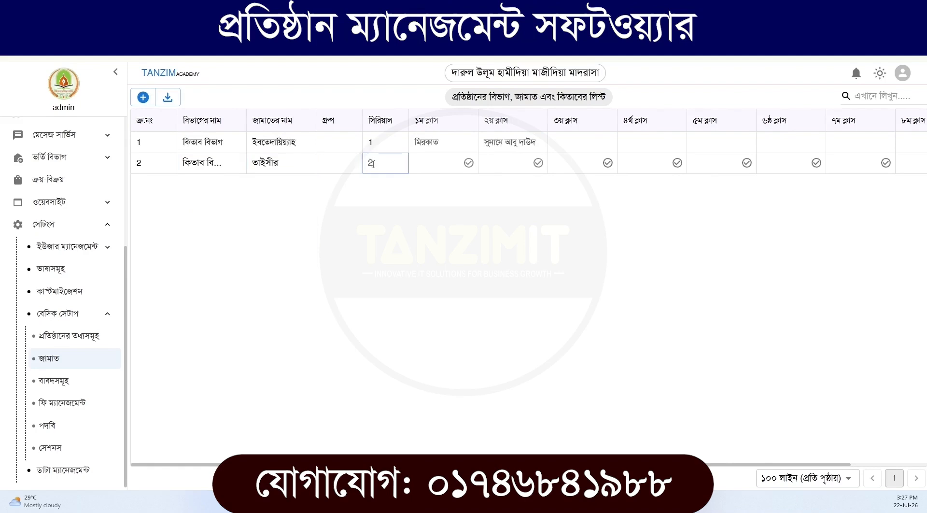
Assign সুনানে তিরমিযী as the তাইসীর row's first class book and সুনানে আবু দাউদ as its second
click(435, 164)
click(436, 218)
click(513, 165)
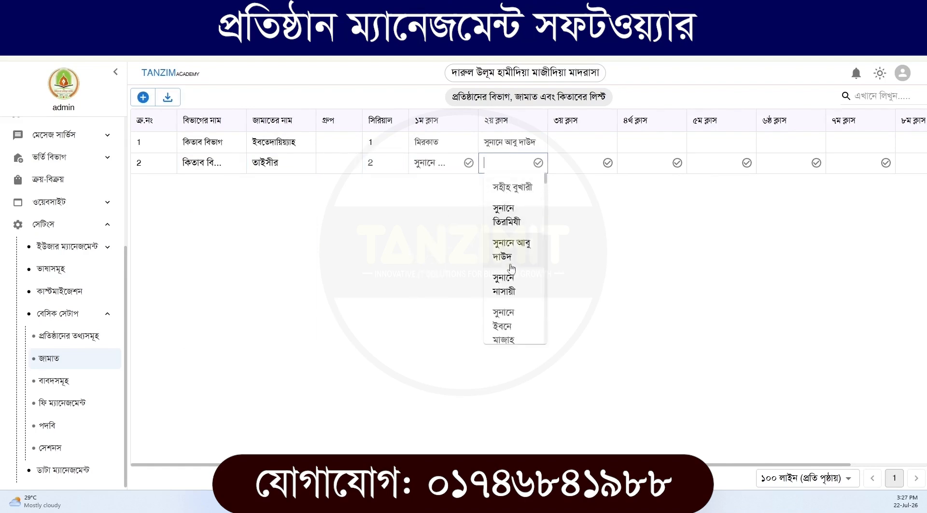
click(512, 256)
scroll(483, 463, right, 2)
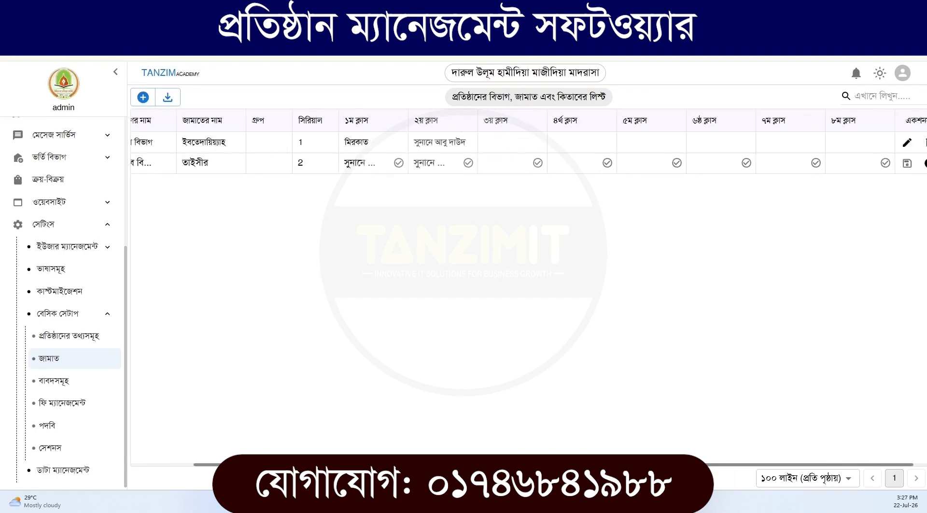
Save the completed তাইসীর row of the class list
click(893, 162)
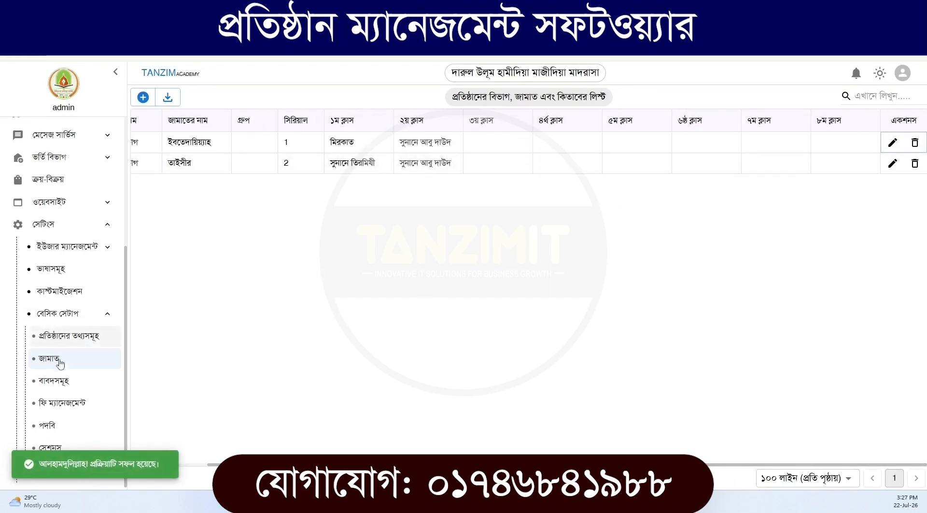
Add and save a বাবদ named মাসিক বেতন under the fund মাসিক সাধারণ ফান্ড আয় হিসাব with the account Receipt income
click(61, 381)
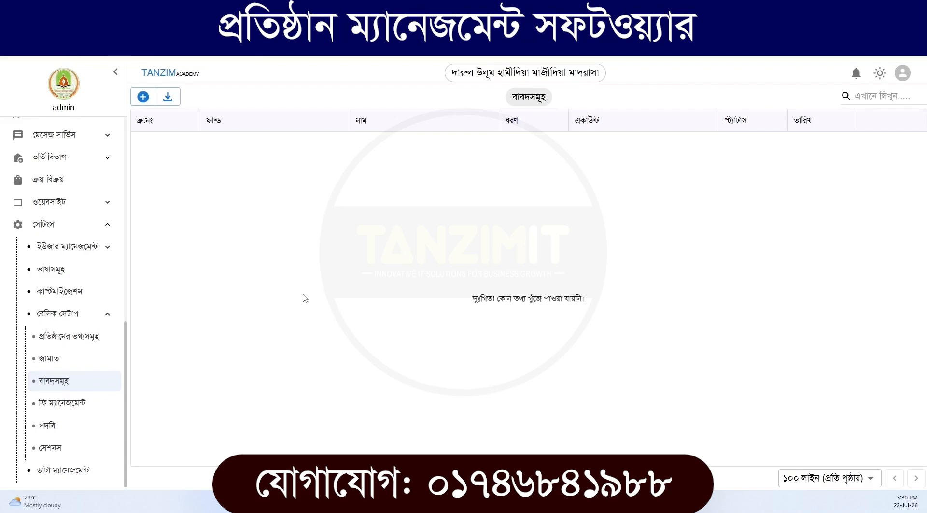
click(143, 96)
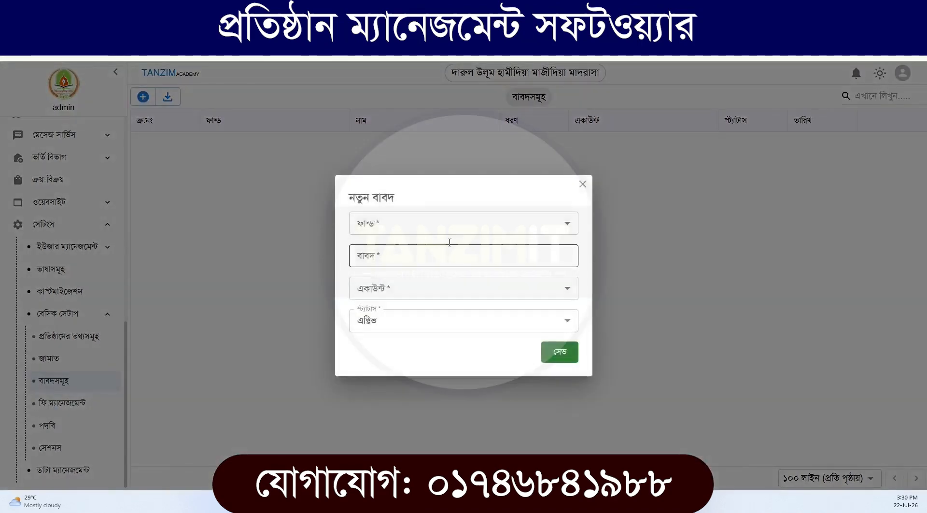
click(414, 231)
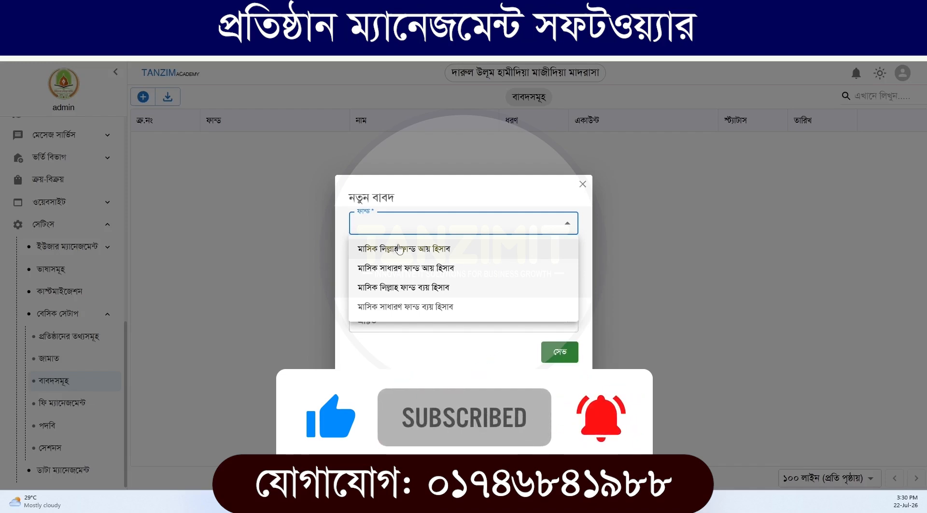
click(402, 270)
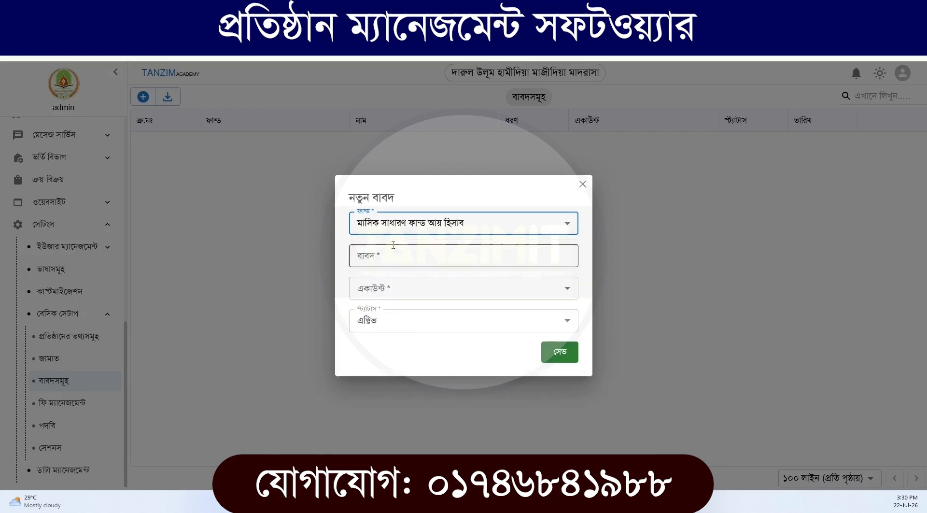
click(390, 260)
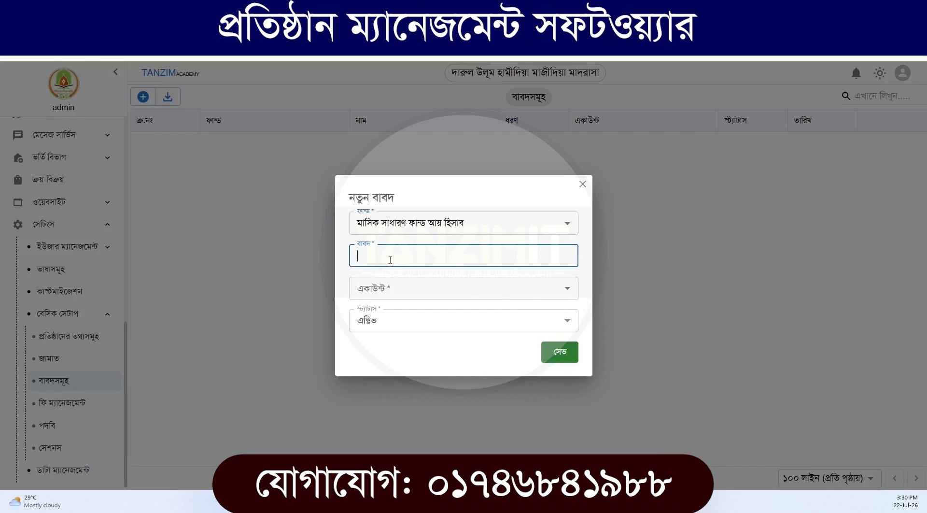
text(মাসিক বেতন)
drag(407, 263, 349, 267)
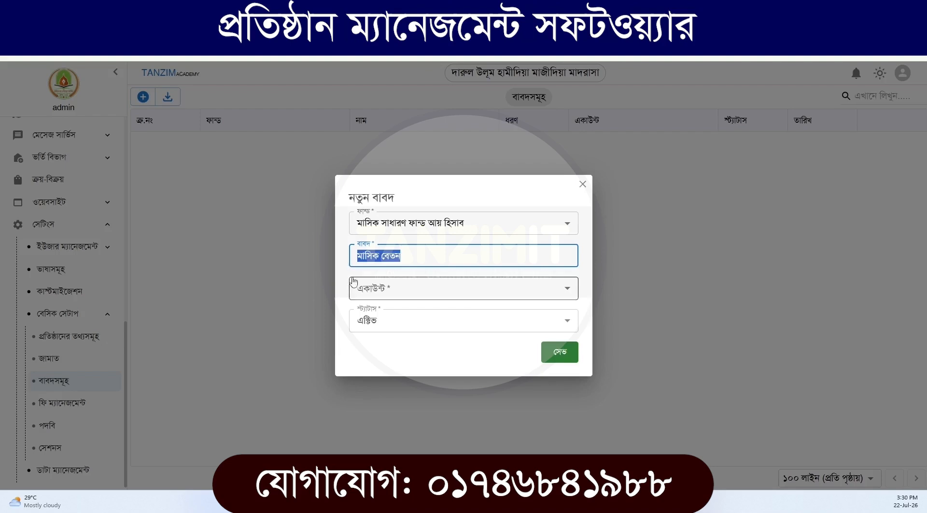
click(391, 296)
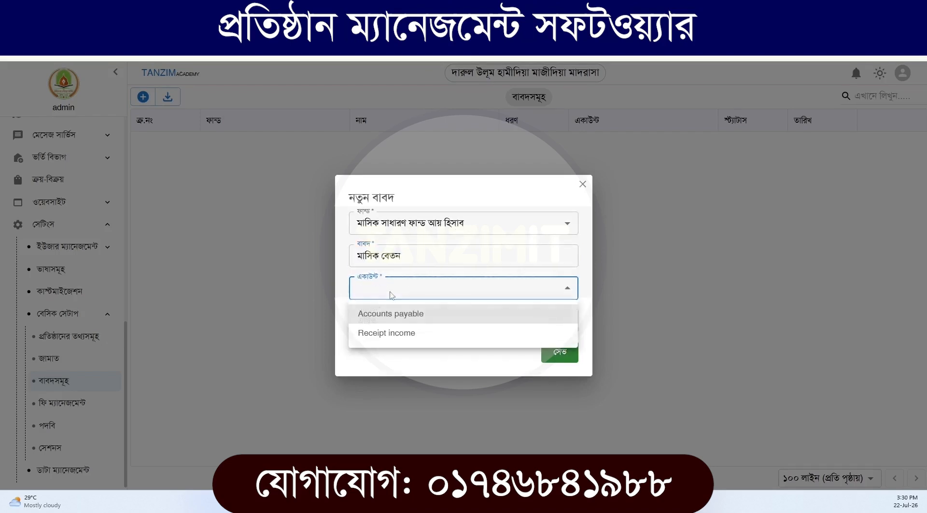
click(386, 335)
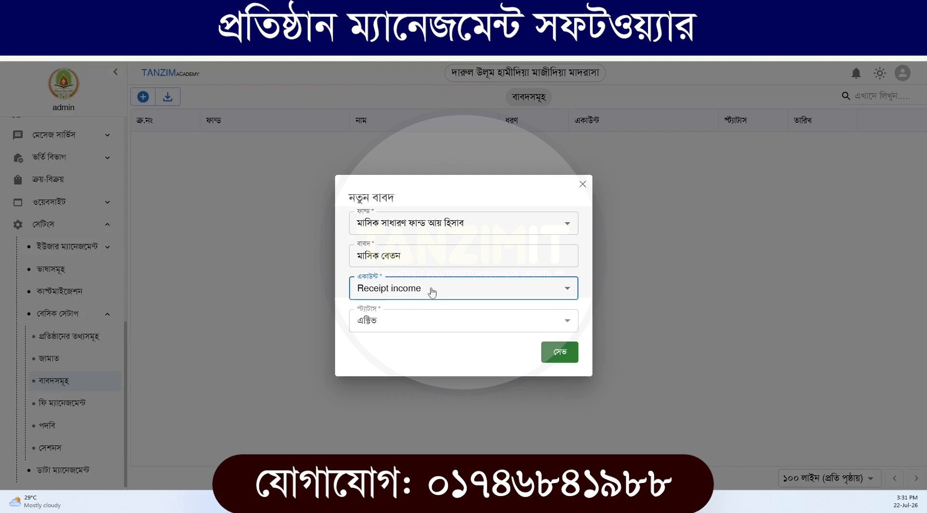
click(560, 361)
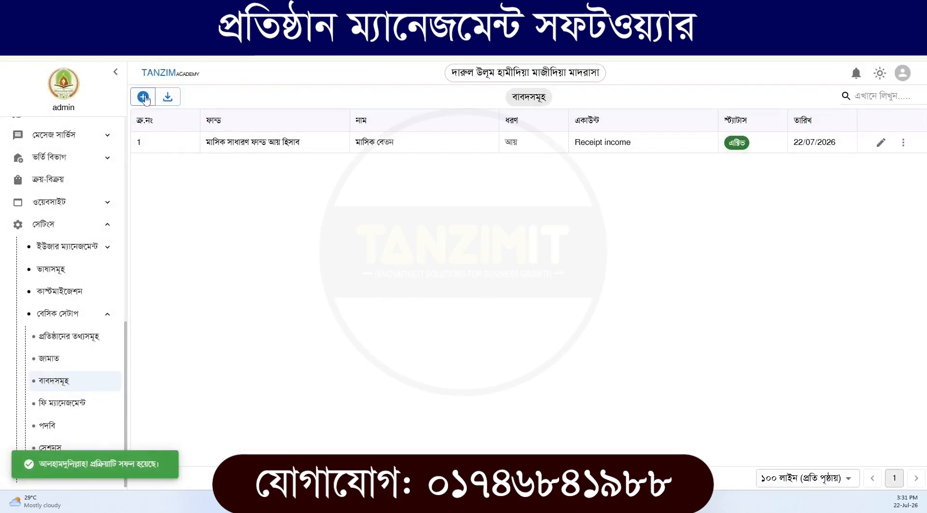
Start another new বাবদ and assign it to the fund মাসিক সাধারণ ফান্ড ব্যয় হিসাব
click(143, 96)
click(368, 225)
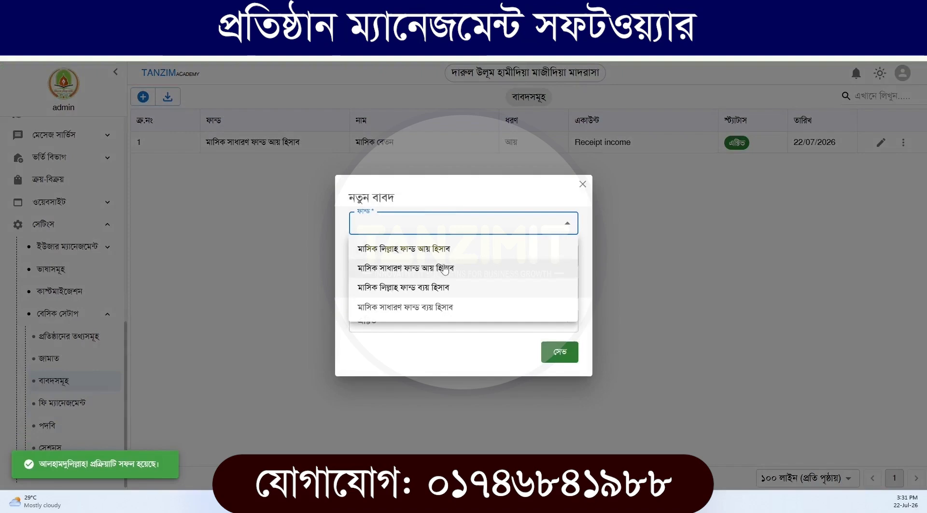
click(430, 308)
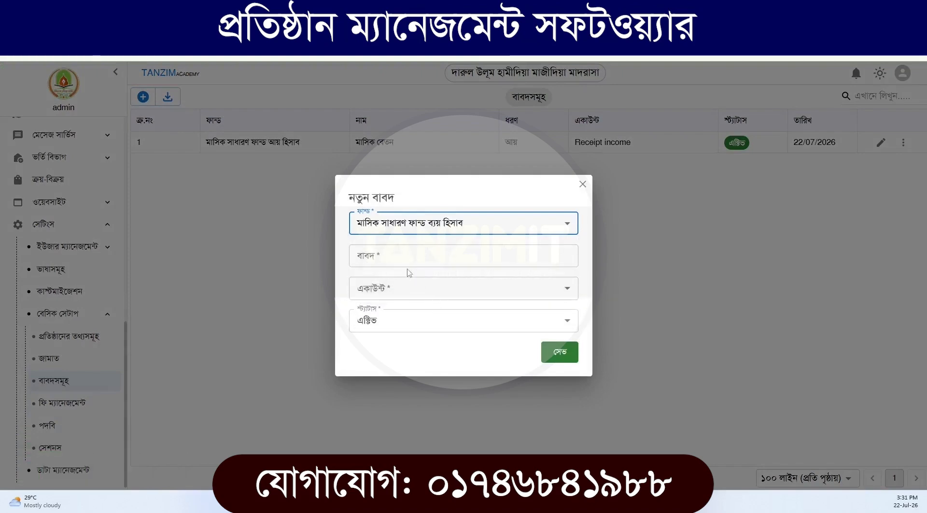
click(392, 257)
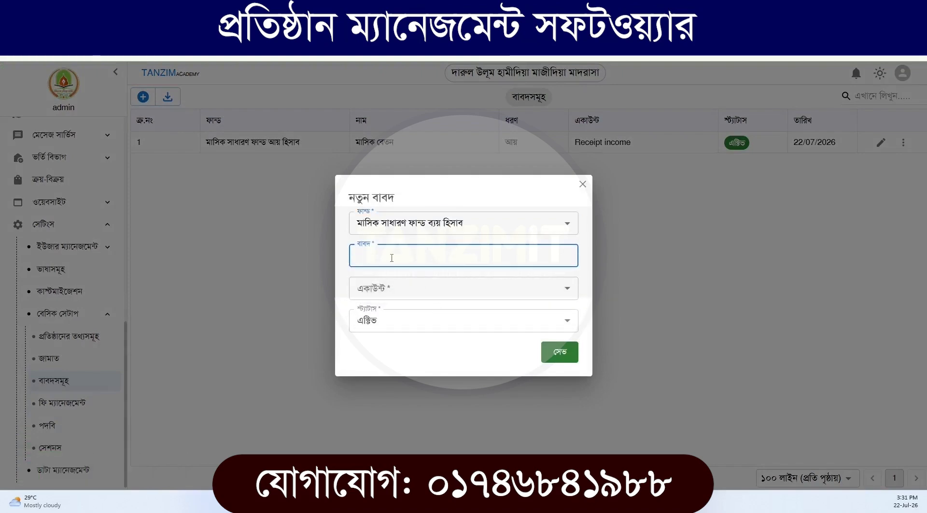
text(চাউল ক্র)
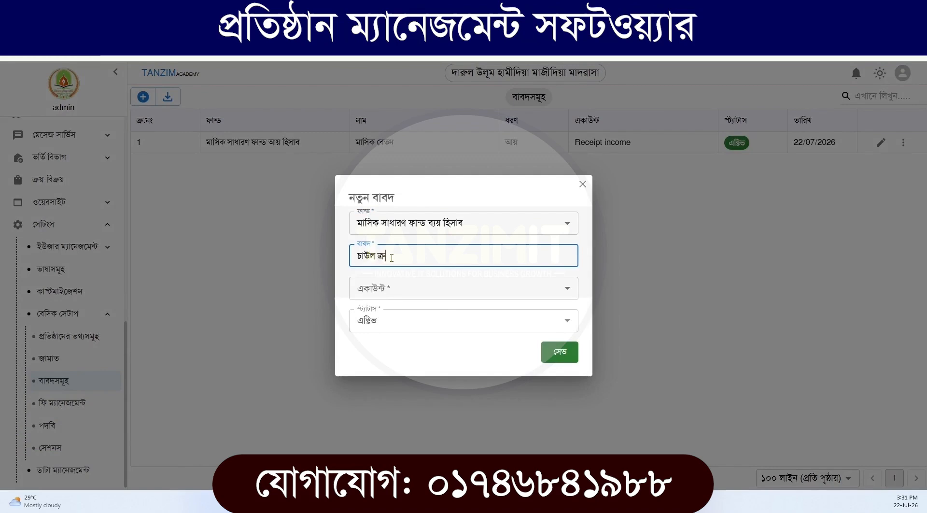
key(ctrl+a)
key(BackSpace)
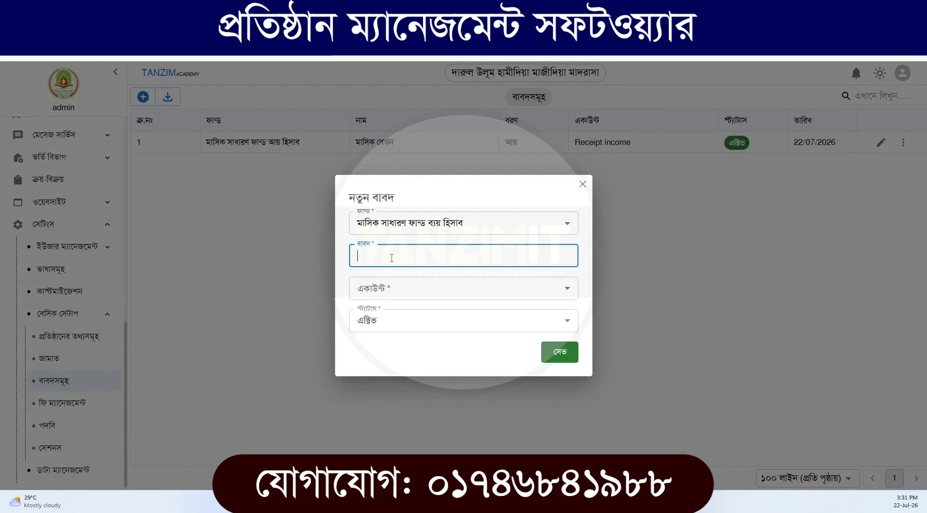
Name the new expense বাবদ আপ্যায়ন, assign it the account Voucher expense and save it
text(আপ্যায়)
text(ন)
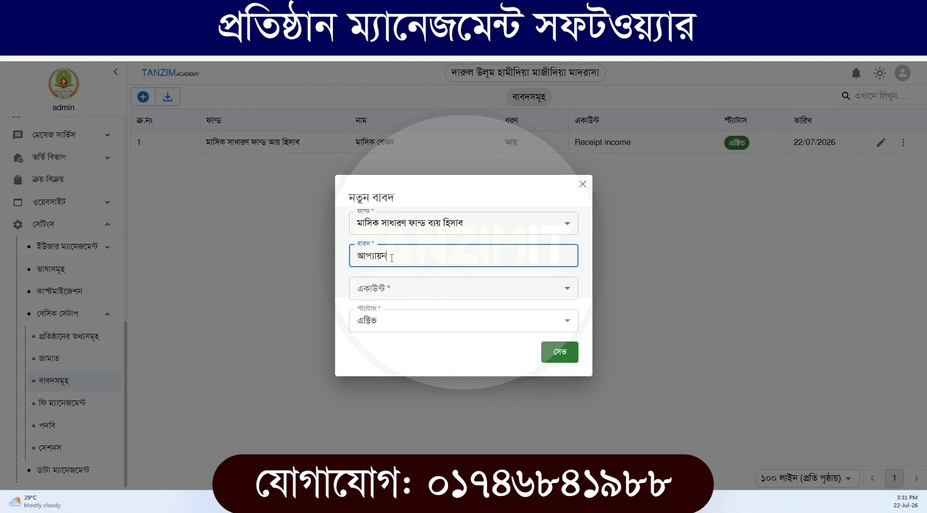
click(397, 289)
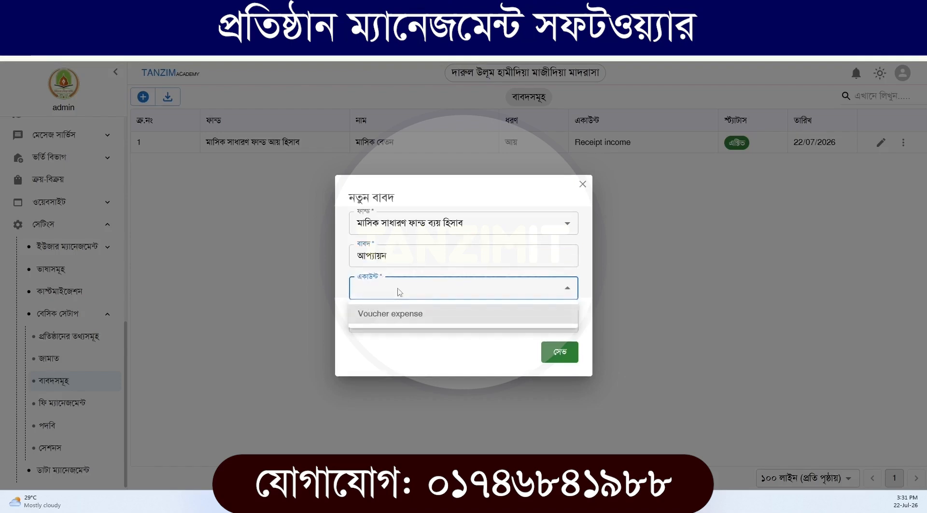
click(398, 322)
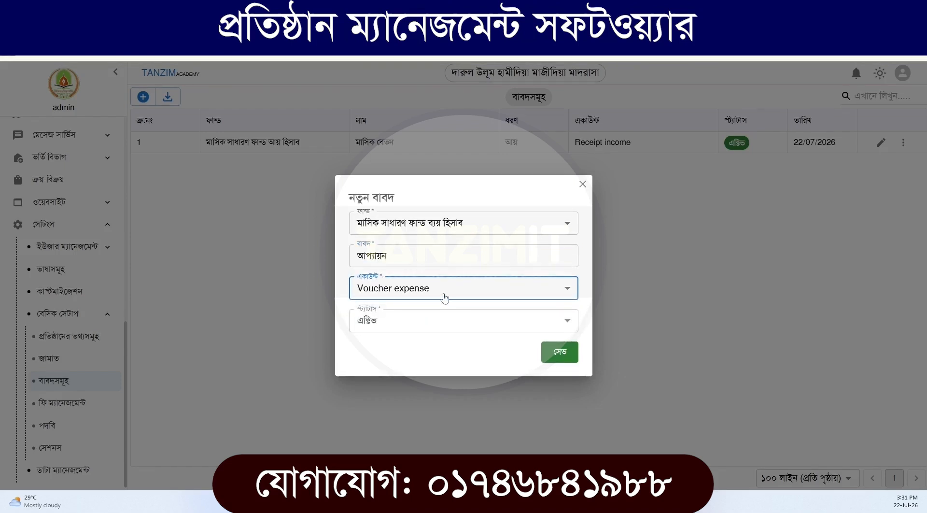
click(566, 358)
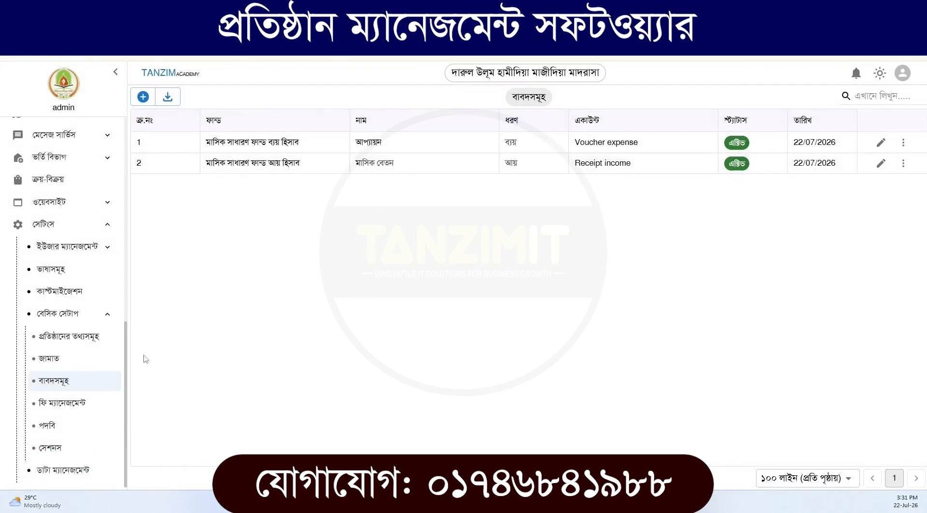
In fee management (ফি ম্যানেজমেন্ট), enter a new মাসিক বেতন fee of 300 for কিতাব বিভাগ - ইবতেদায়িয়্যাহ
click(76, 408)
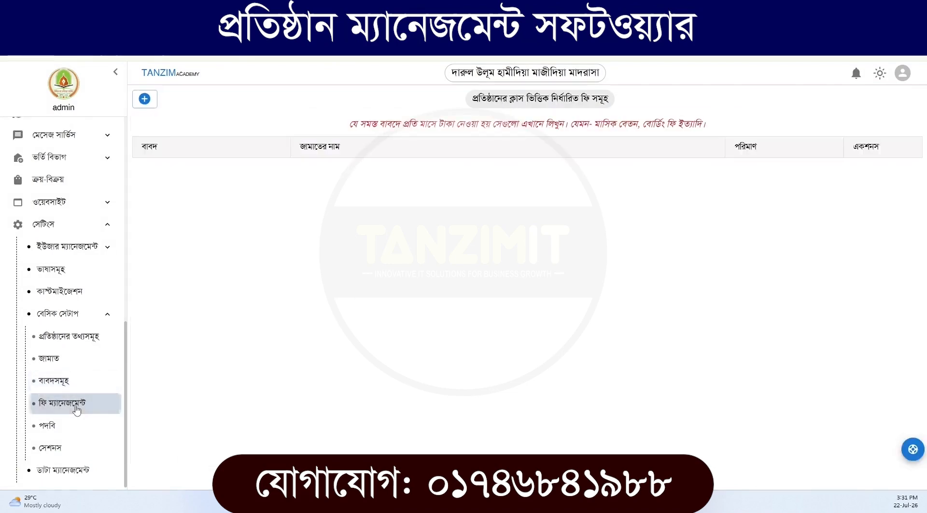
click(148, 103)
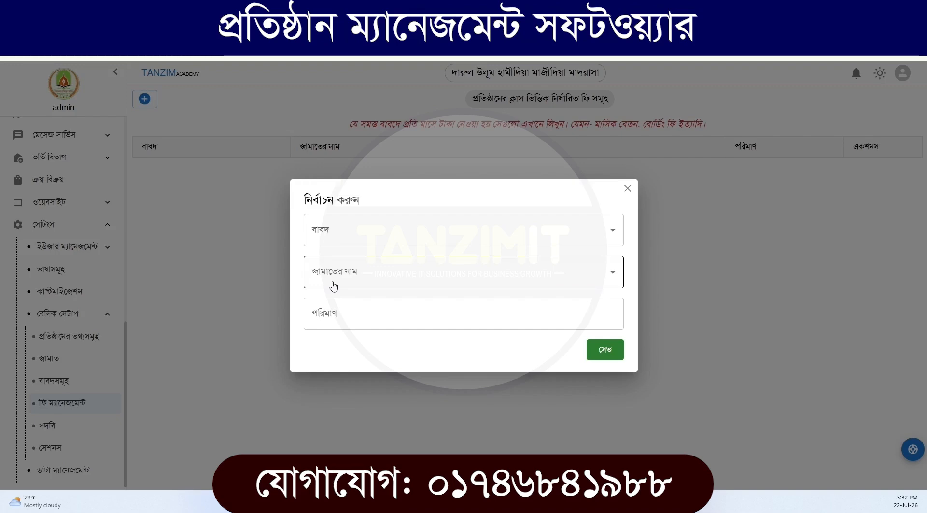
click(340, 238)
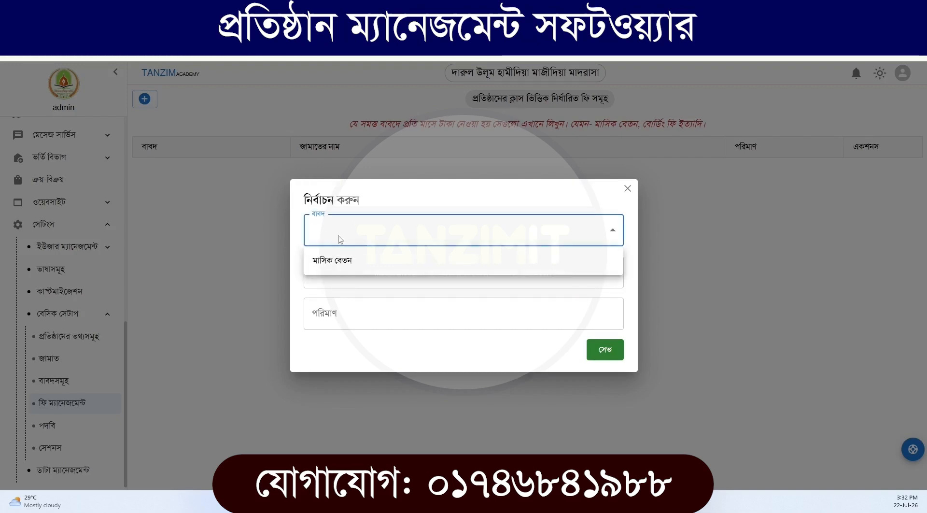
click(343, 260)
click(342, 276)
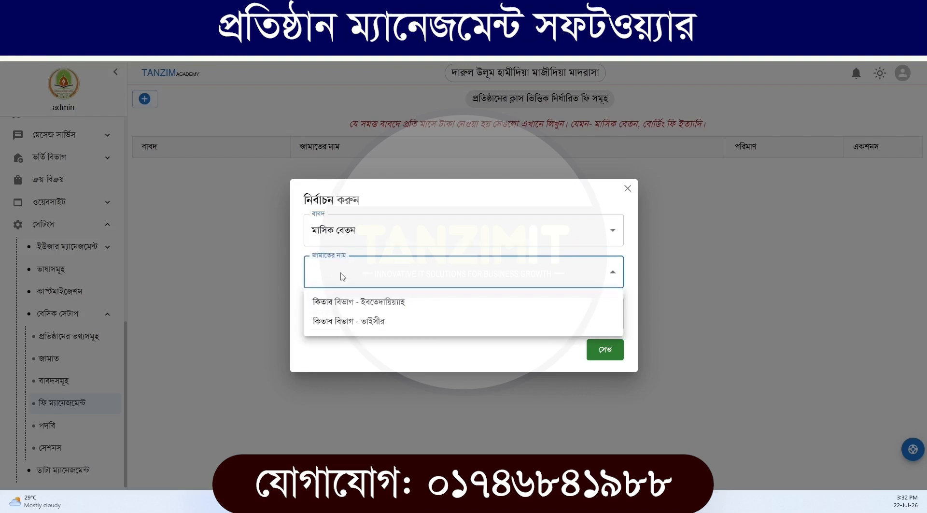
click(371, 305)
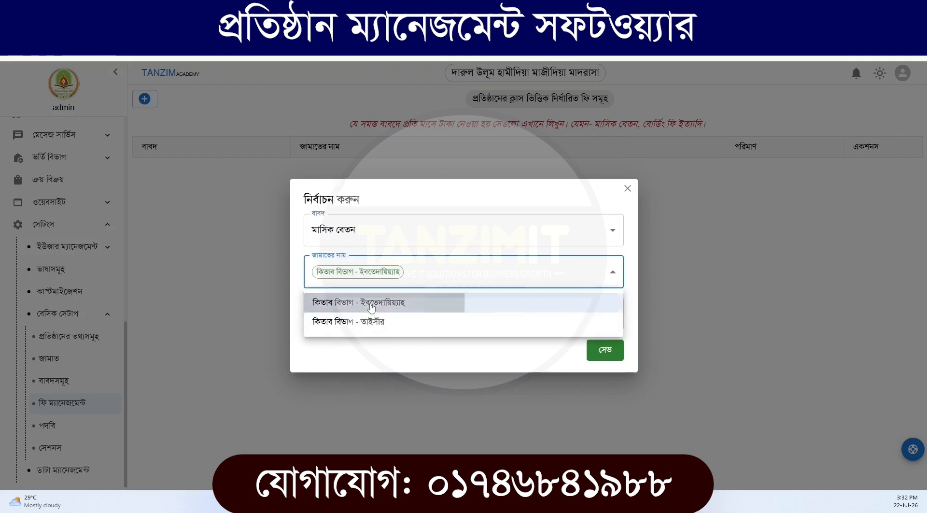
click(414, 207)
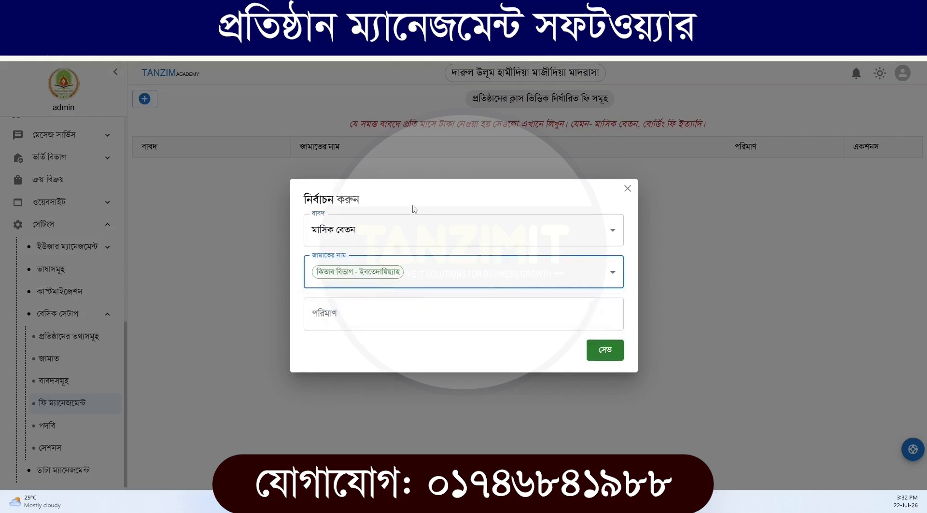
click(348, 319)
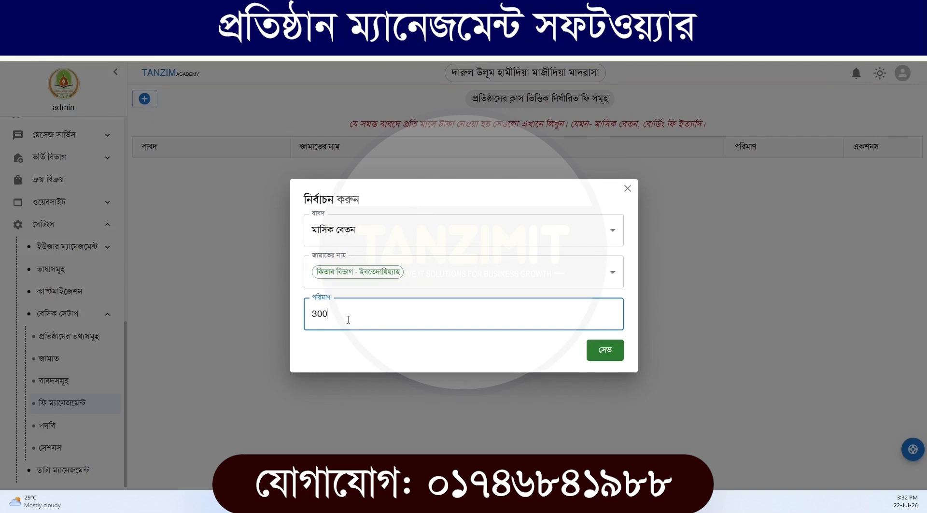
click(361, 282)
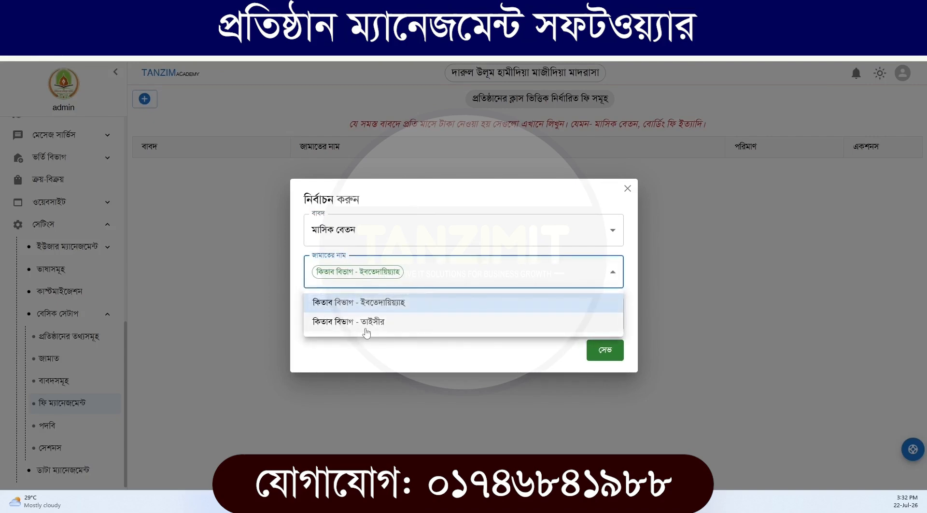
click(382, 322)
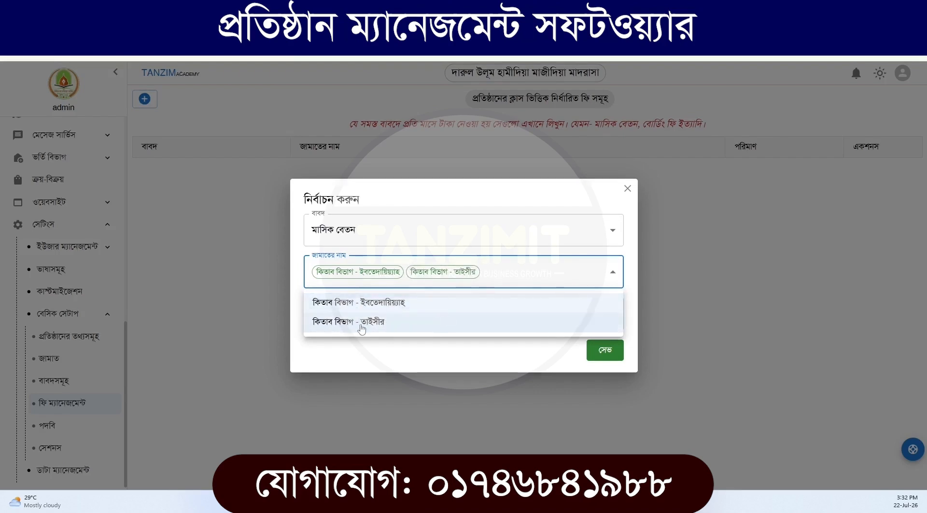
click(361, 328)
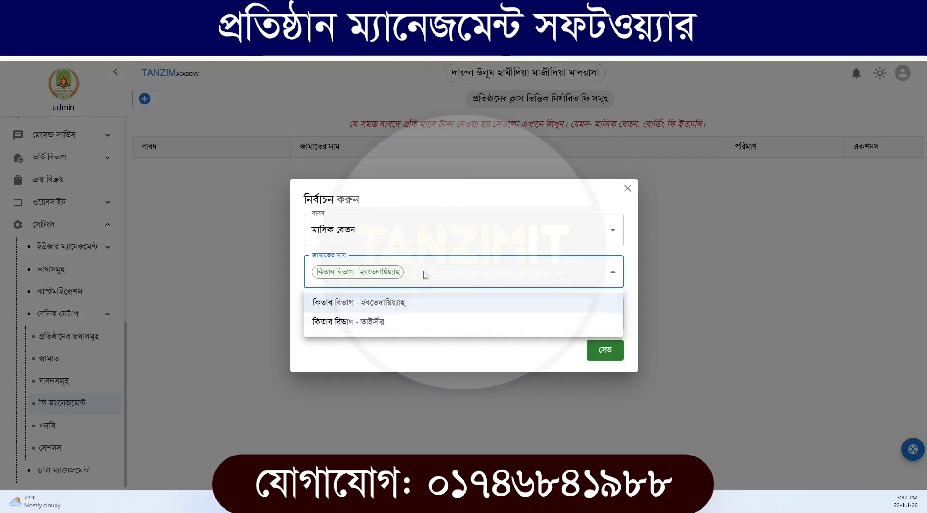
click(401, 203)
Save the মাসিক বেতন fee entry for ইবতেদায়িয়্যাহ
click(593, 353)
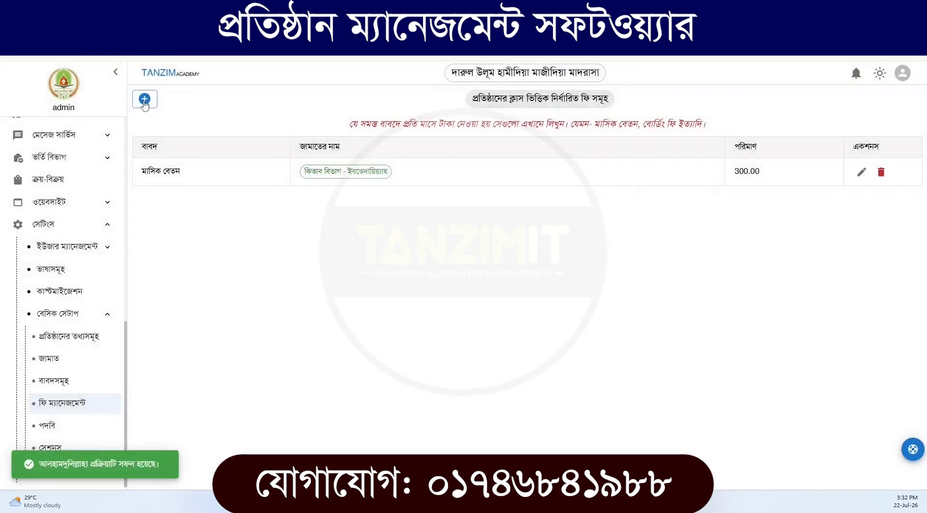
Add and save a second মাসিক বেতন fee of 400 for কিতাব বিভাগ - তাইসীর
click(144, 99)
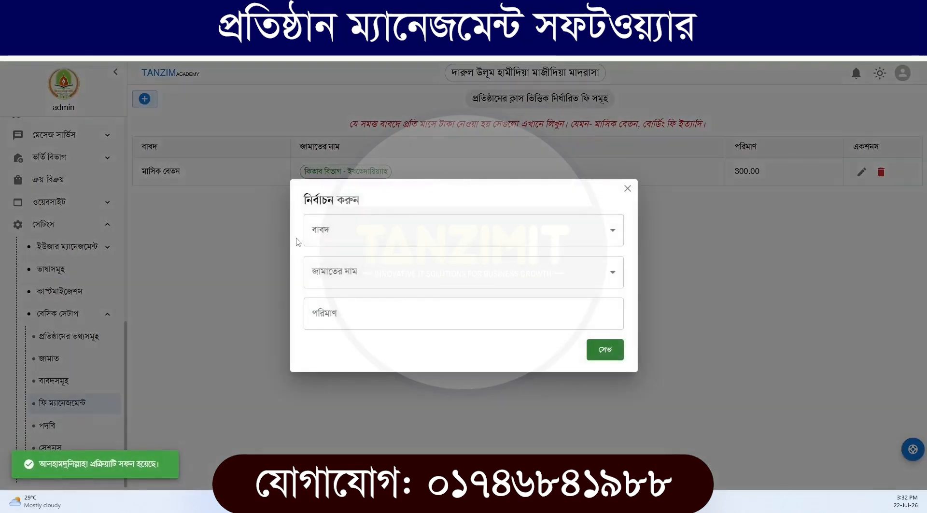
click(337, 238)
click(357, 271)
click(346, 275)
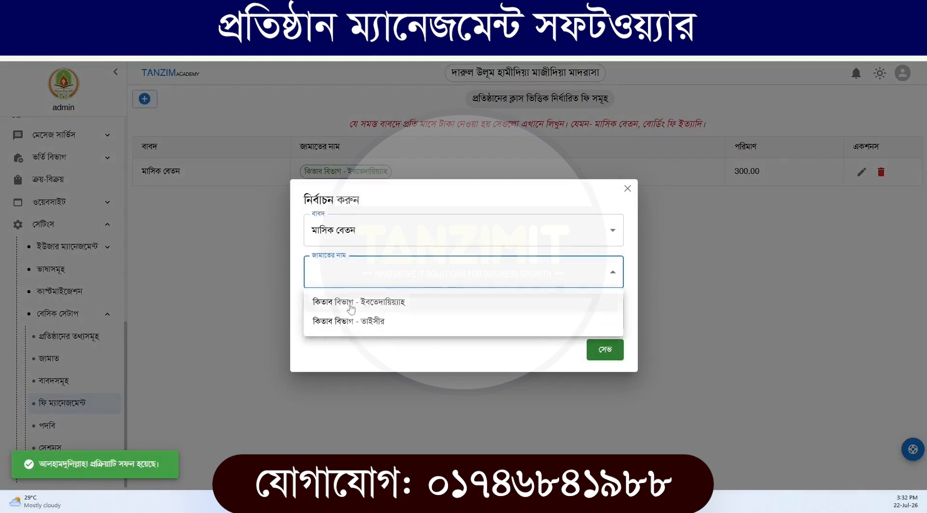
click(358, 323)
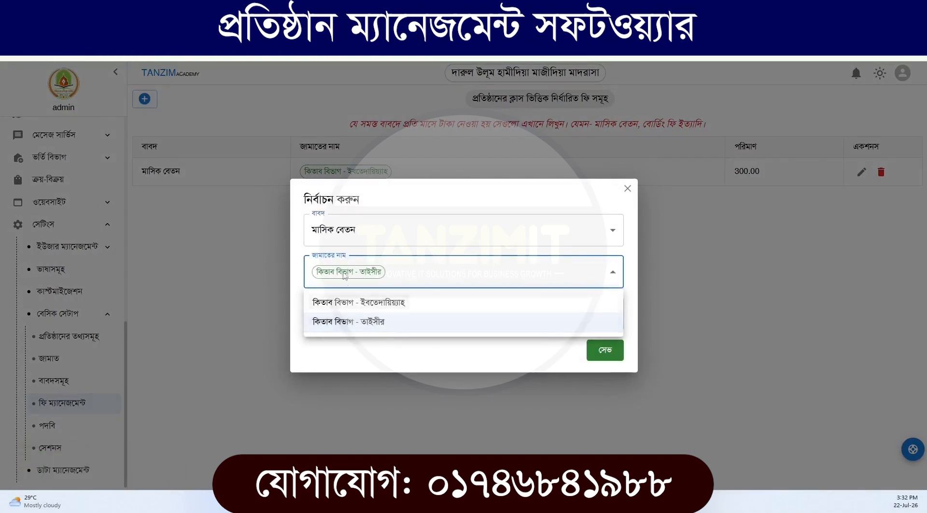
click(400, 201)
click(349, 317)
text(400)
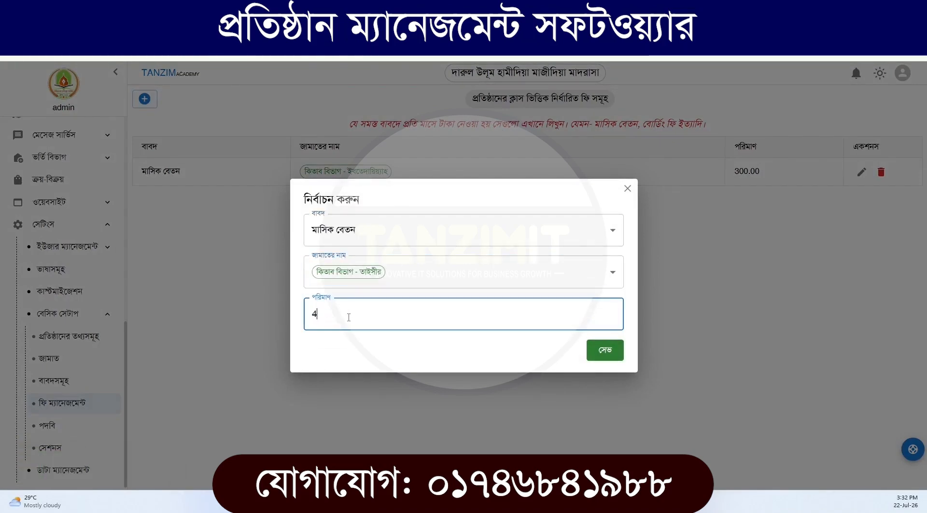
click(599, 357)
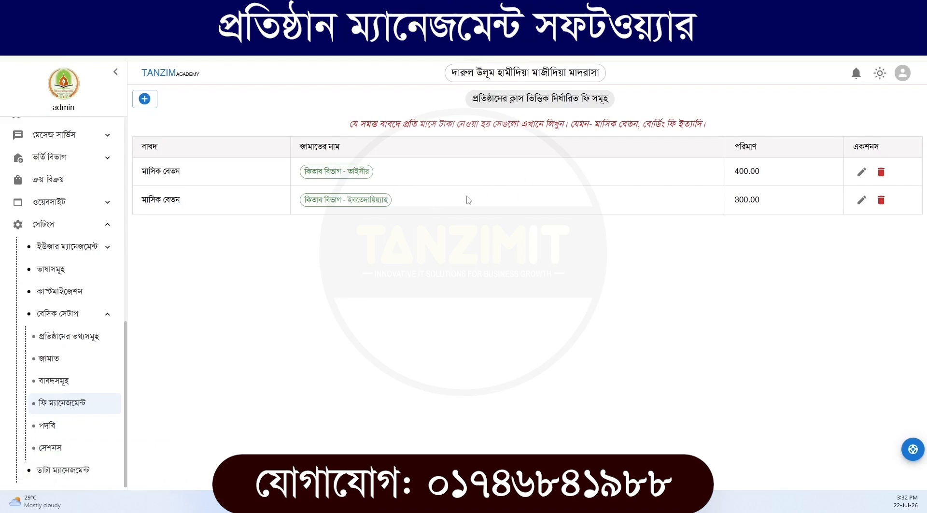
Delete the 300 মাসিক বেতন fee entry for কিতাব বিভাগ - ইবতেদায়িয়্যাহ
drag(797, 180, 727, 176)
click(882, 200)
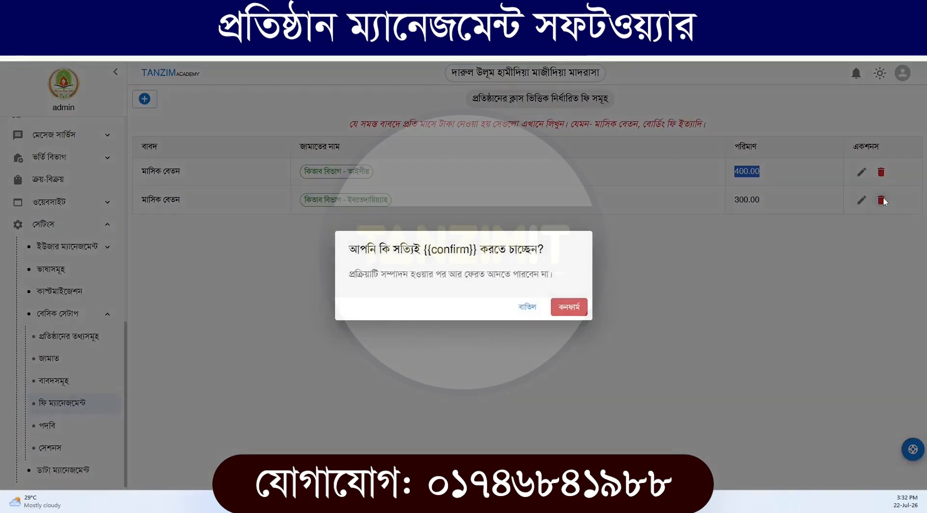
click(585, 311)
Edit the remaining মাসিক বেতন fee entry to also cover কিতাব বিভাগ - ইবতেদায়িয়্যাহ and save the update
click(861, 172)
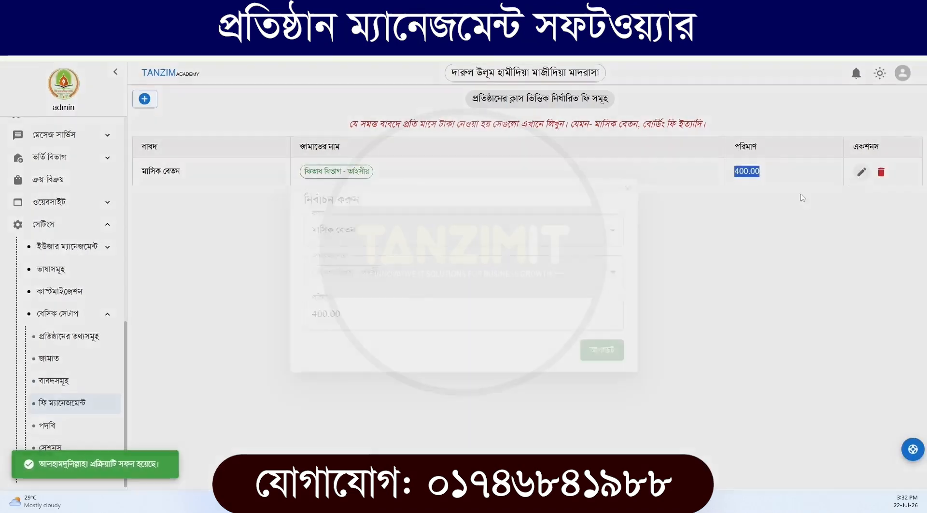
click(400, 280)
click(487, 305)
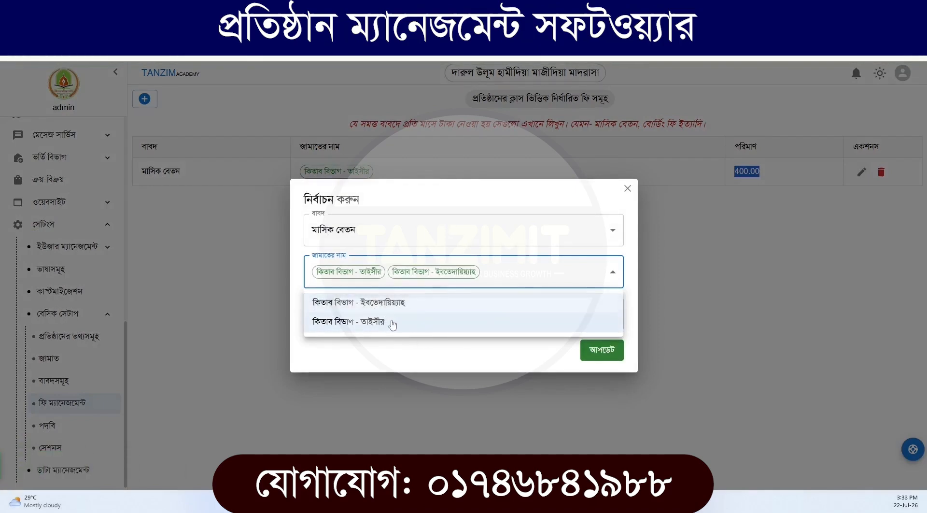
click(405, 209)
click(609, 353)
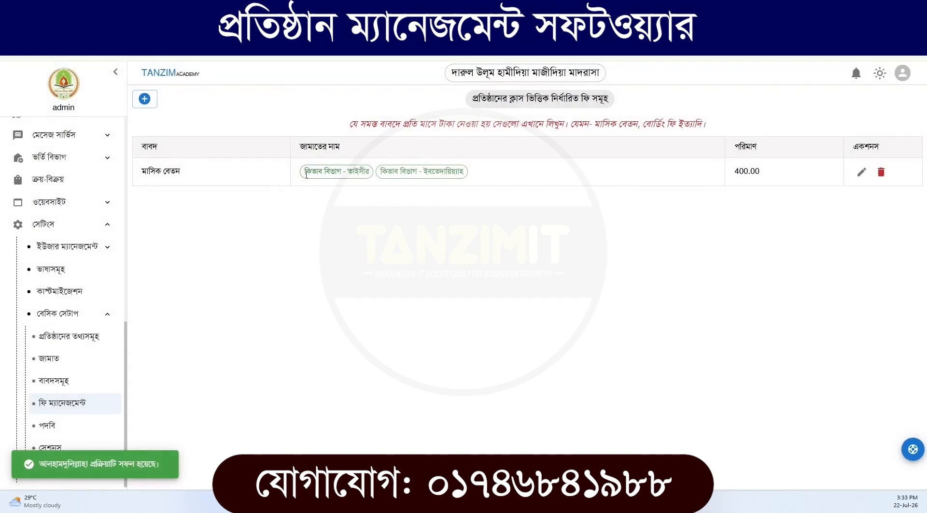
double_click(349, 171)
drag(423, 172, 502, 180)
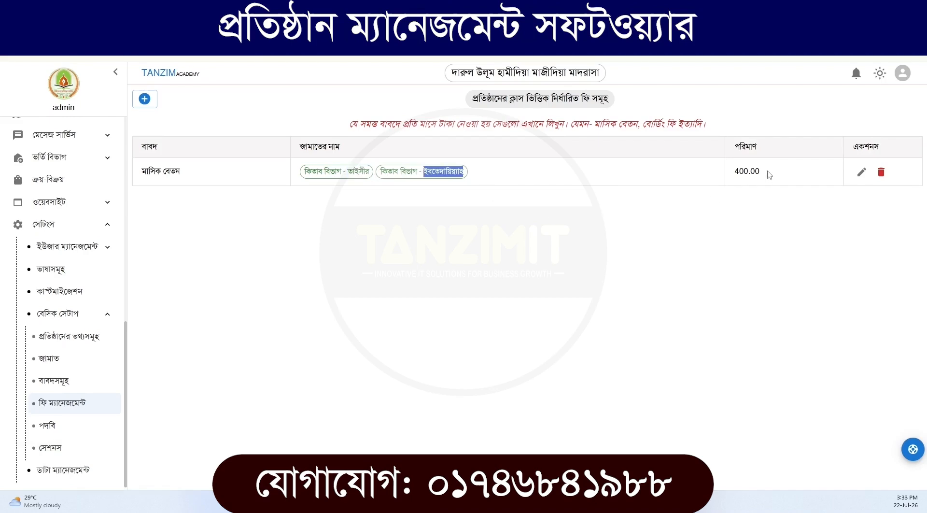
drag(769, 175, 720, 173)
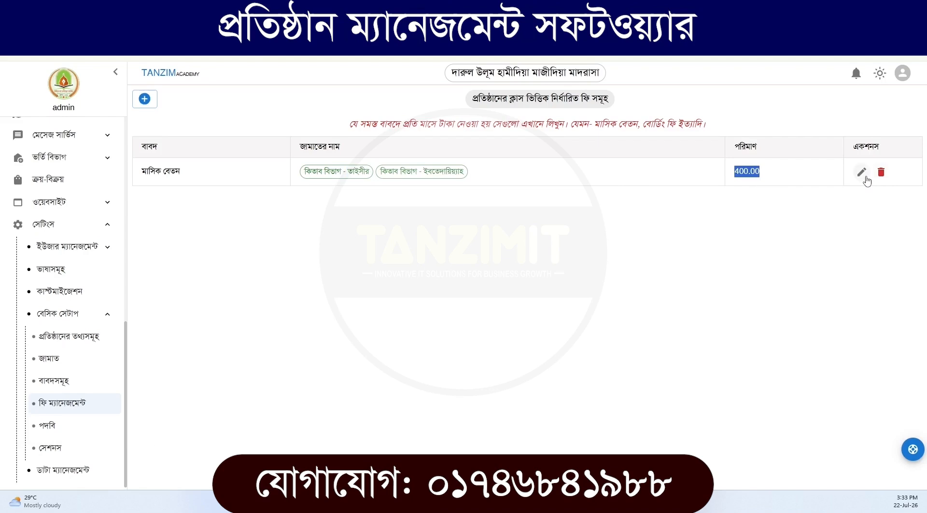
click(796, 182)
In বাবদসমূহ, add and save বোর্ডিং ফি under the fund মাসিক সাধারণ ফান্ড আয় হিসাব with the account Receipt income
click(70, 381)
click(143, 98)
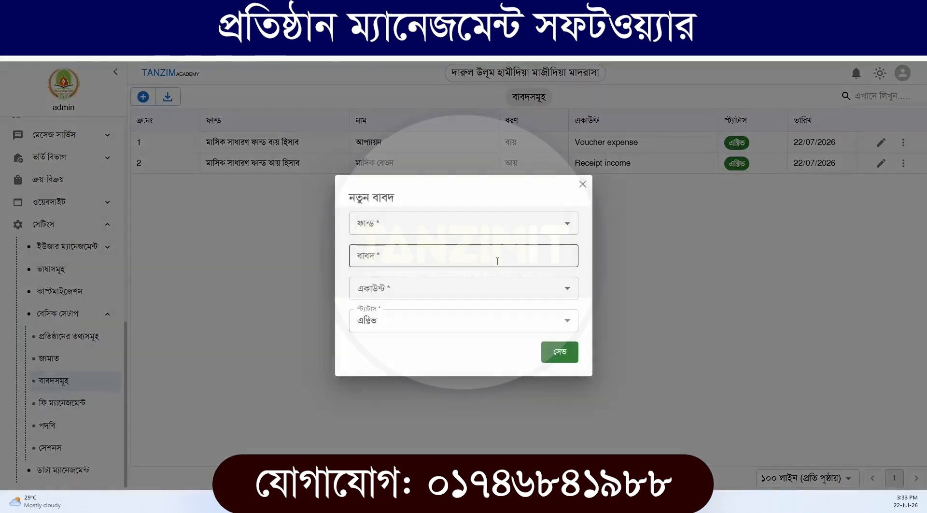
click(403, 229)
click(412, 277)
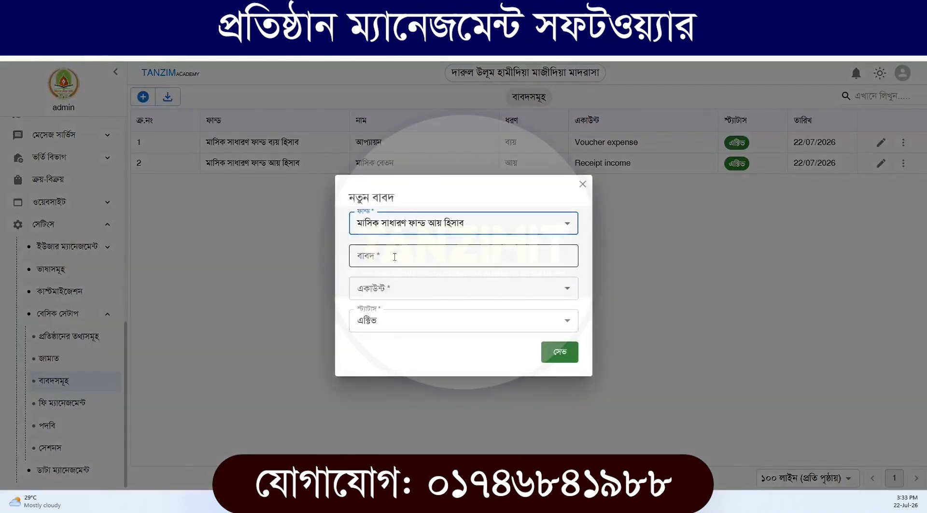
click(394, 257)
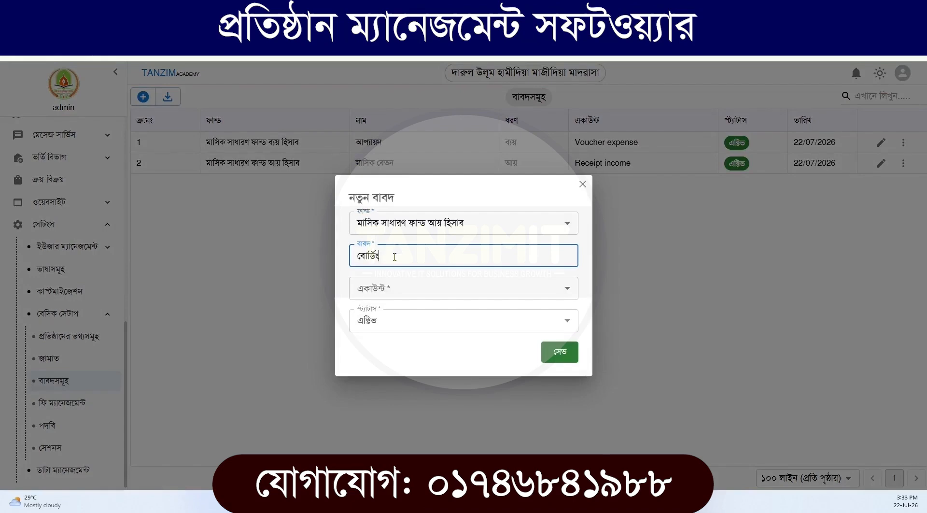
text(বোর্ডিং ি)
click(408, 288)
click(391, 330)
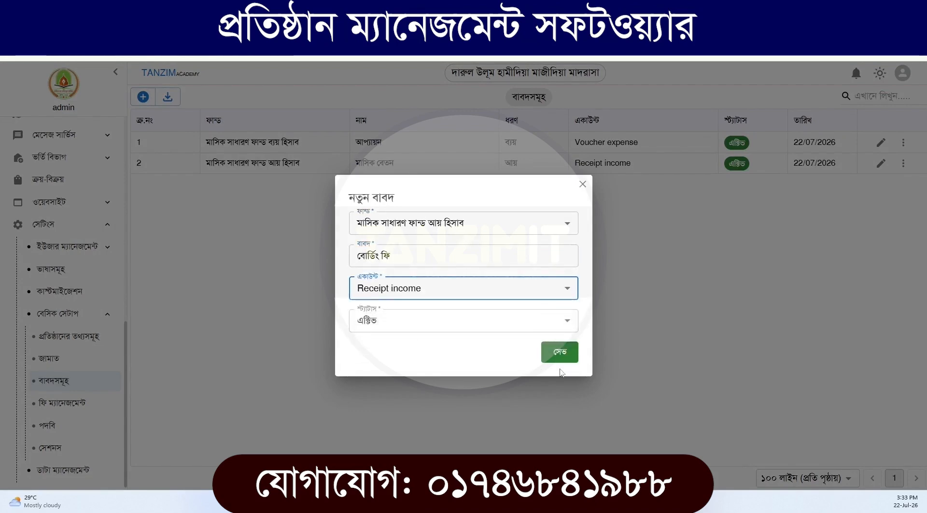
click(558, 357)
In fee management (ফি ম্যানেজমেন্ট), add and save a বোর্ডিং ফি of 1500 for কিতাব বিভাগ - ইবতেদায়িয়্যাহ
click(74, 405)
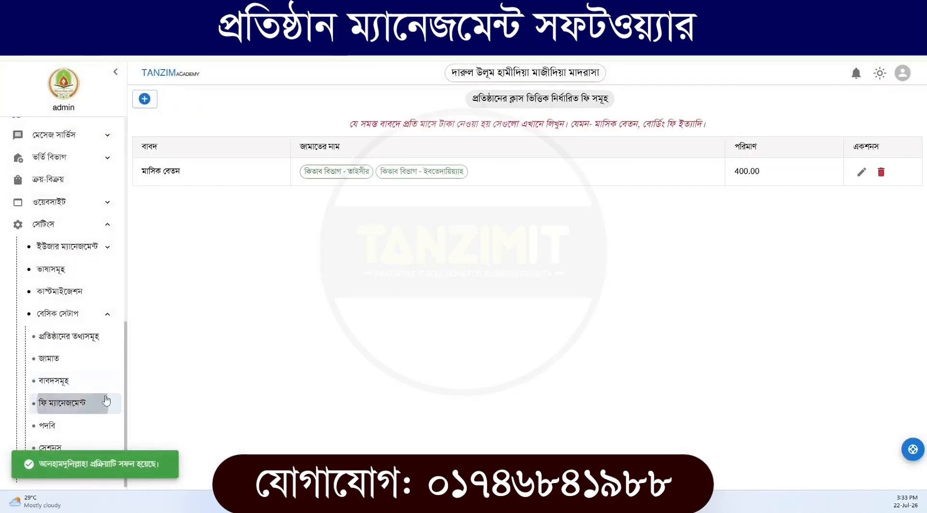
click(144, 98)
click(338, 239)
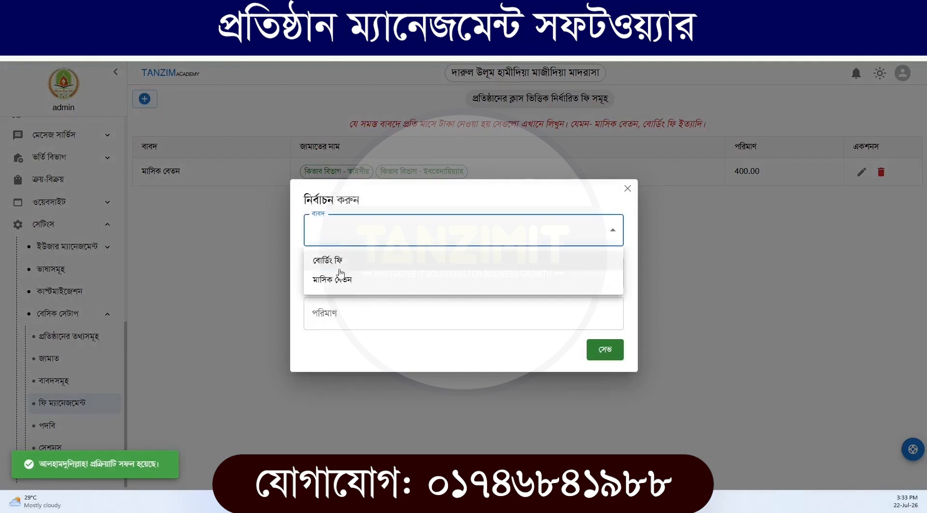
click(337, 261)
click(336, 268)
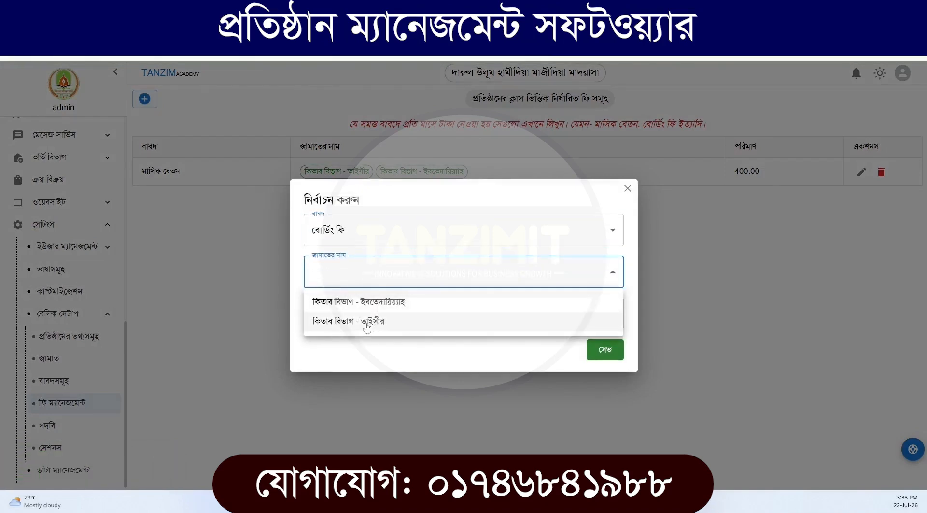
click(377, 301)
click(416, 215)
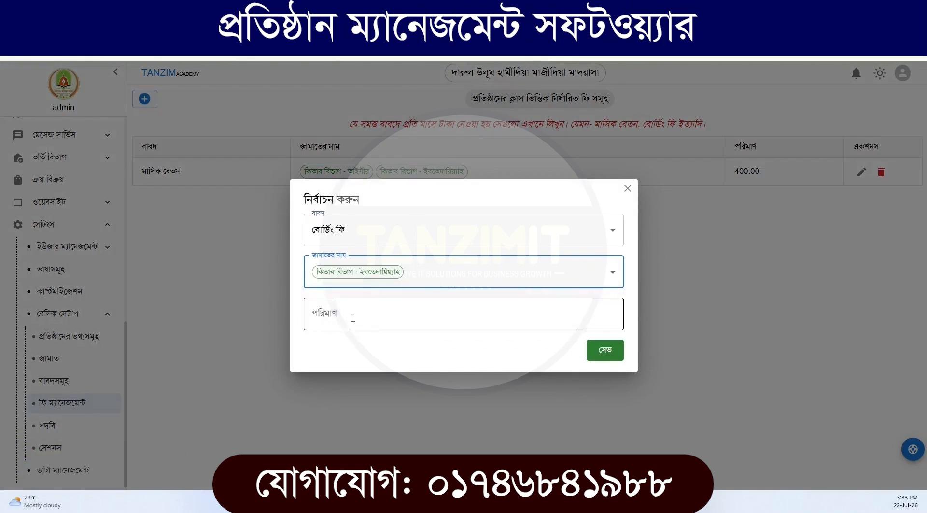
click(352, 317)
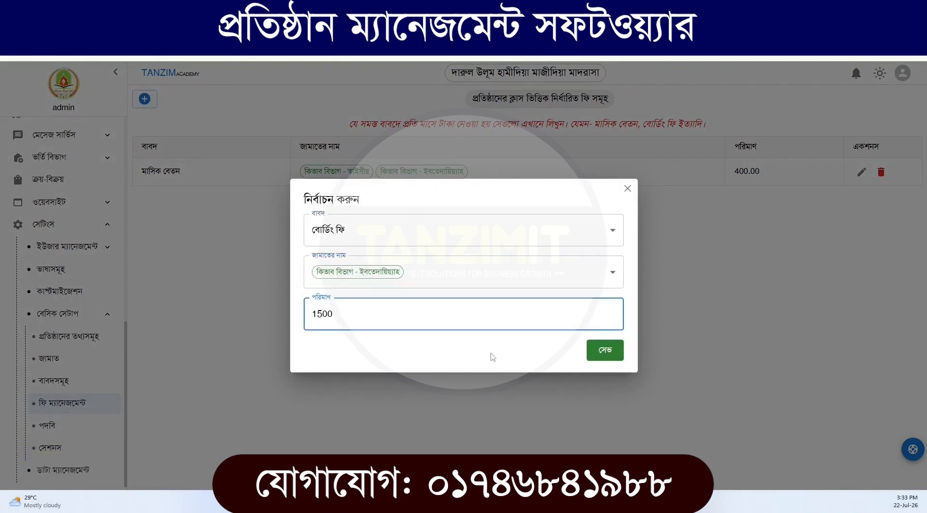
click(600, 350)
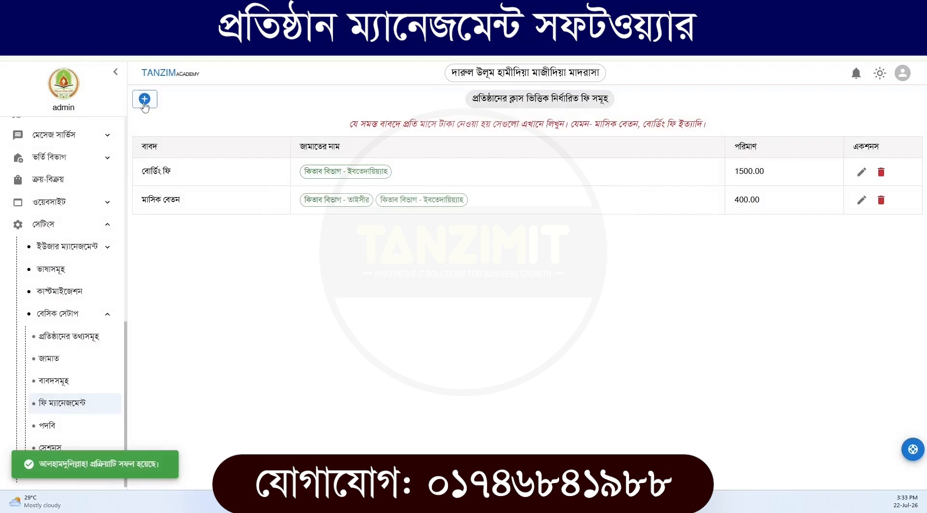
Add and save another বোর্ডিং ফি of 2000 for কিতাব বিভাগ - তাইসীর
click(144, 99)
click(407, 231)
click(352, 261)
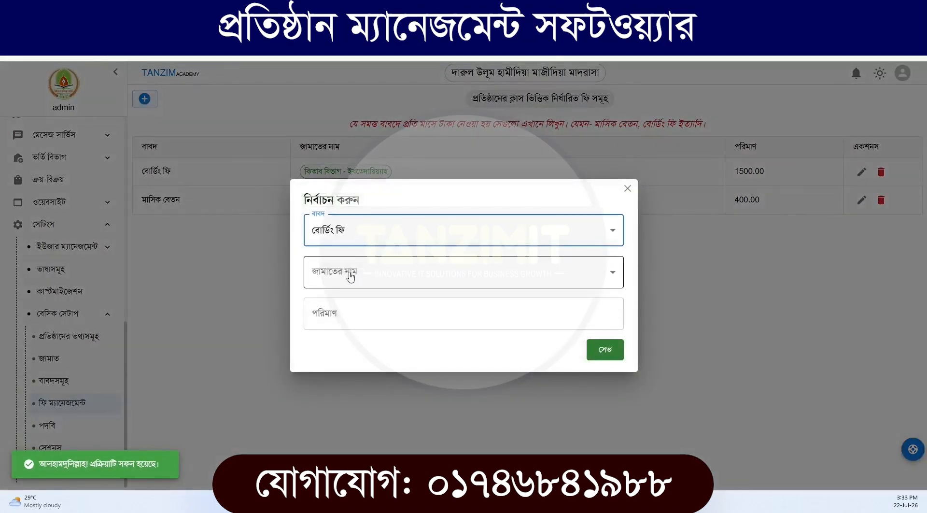
click(350, 276)
click(376, 323)
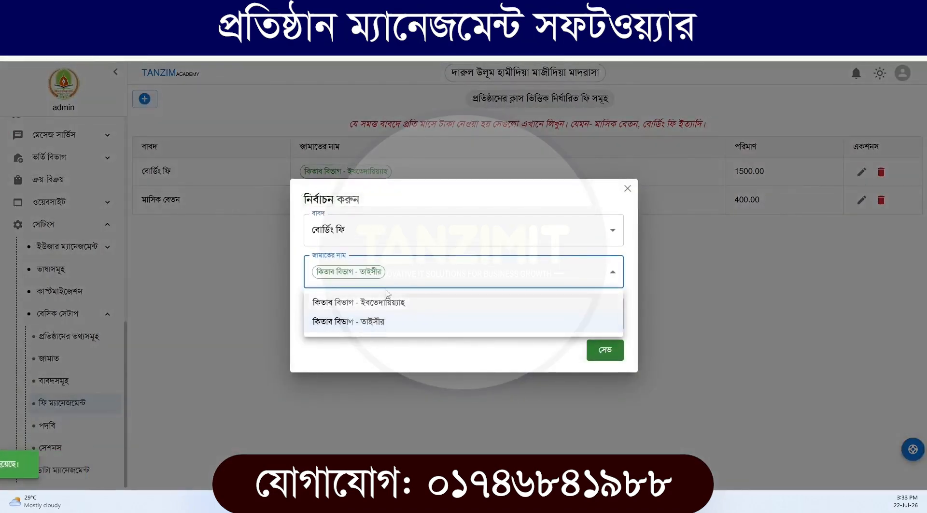
click(379, 314)
text(20)
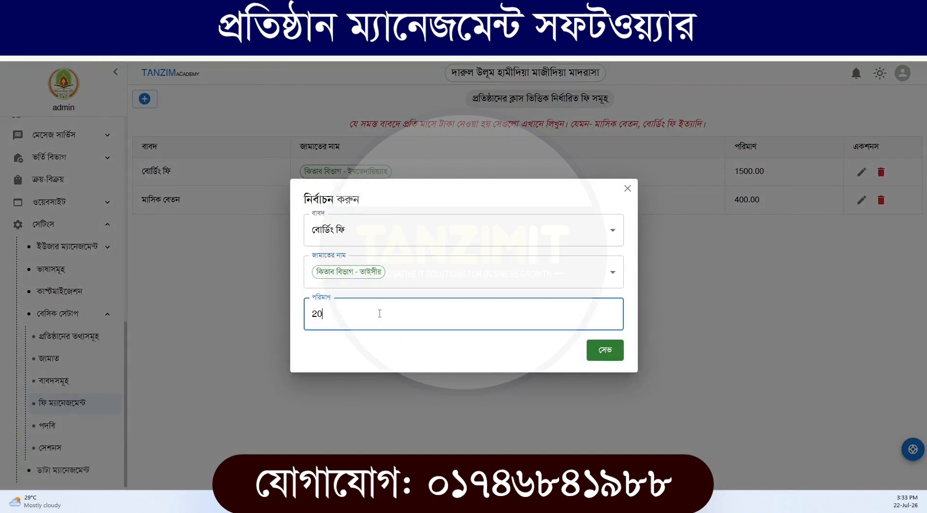
text(00)
click(610, 351)
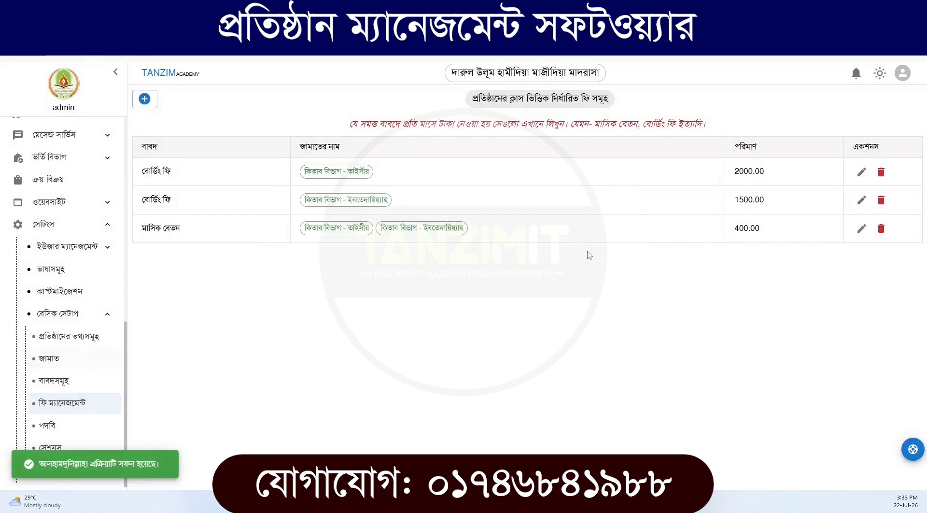
In the positions setup (পদবি), add and save the position মুহতামিম সাহেব with serial 1
click(67, 433)
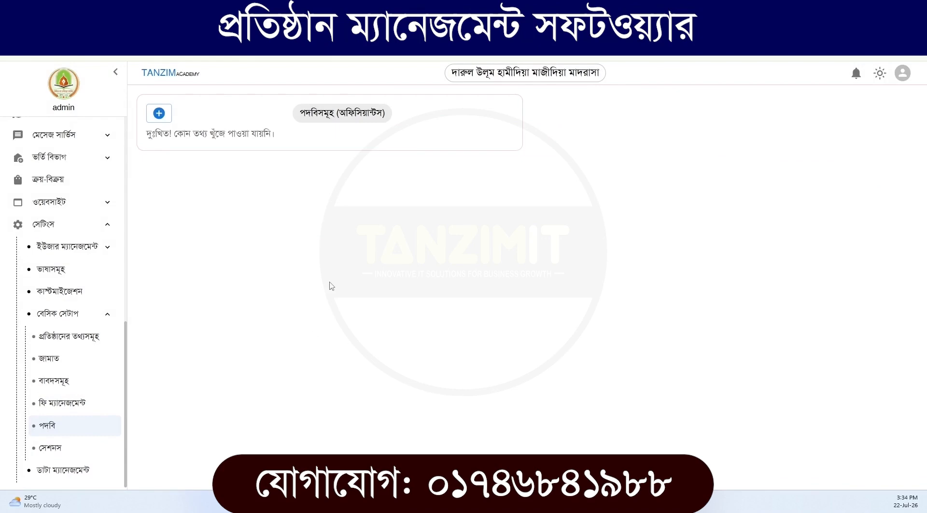
click(159, 113)
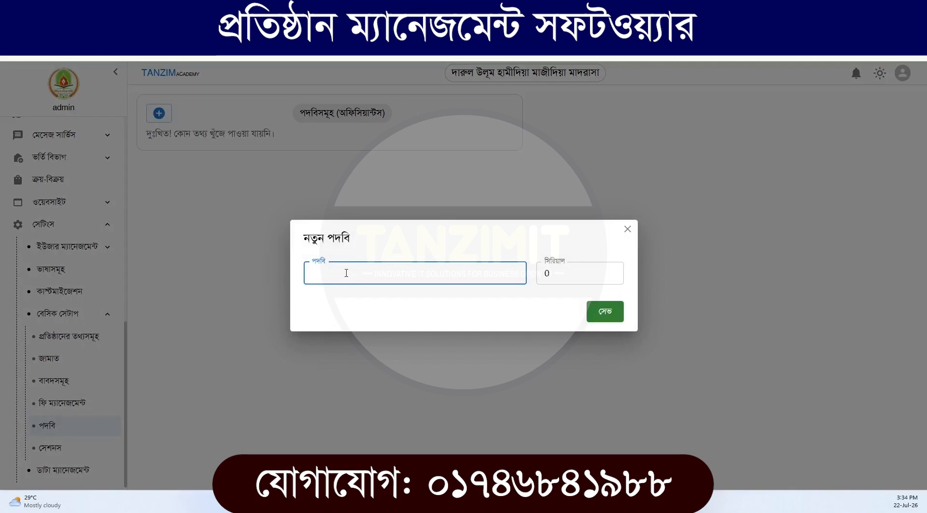
text(মুহতামিম সাহেব)
double_click(585, 272)
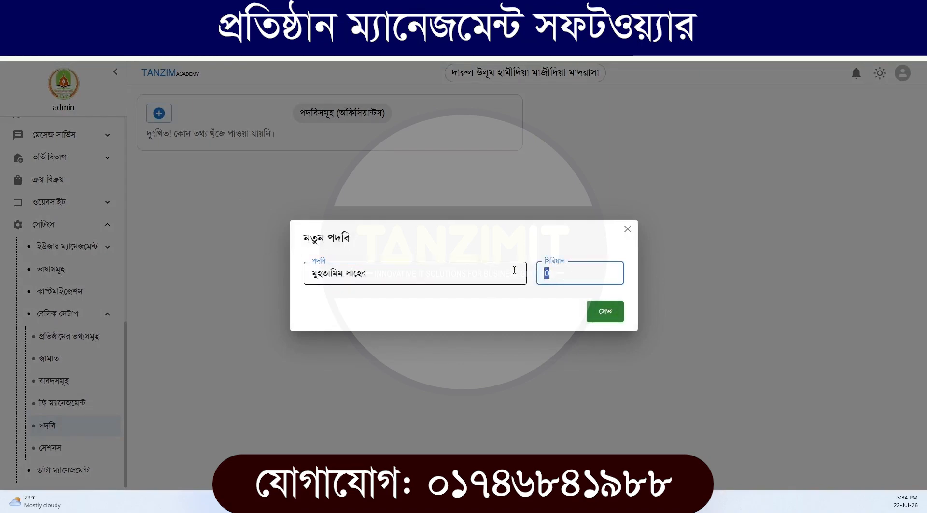
text(1)
click(603, 311)
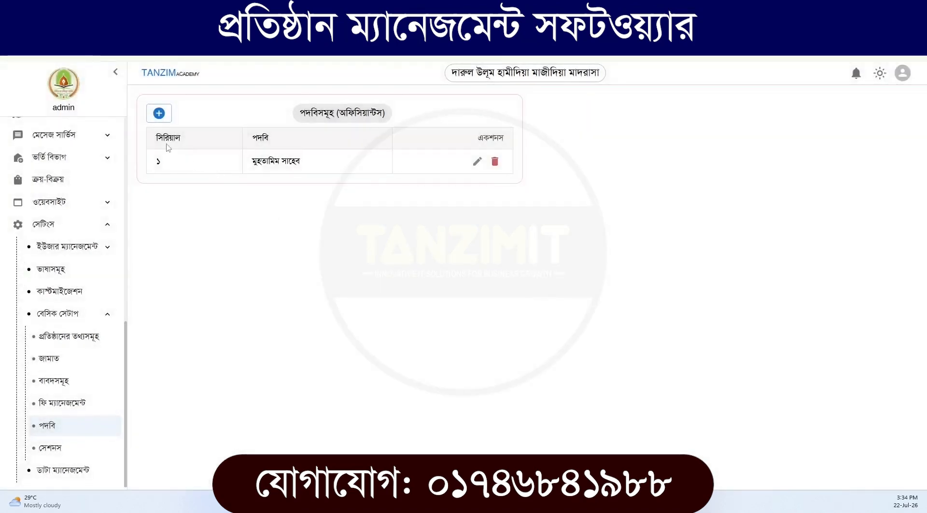
Add and save the position তালিমাত সাহেব with serial 2
click(159, 112)
click(328, 273)
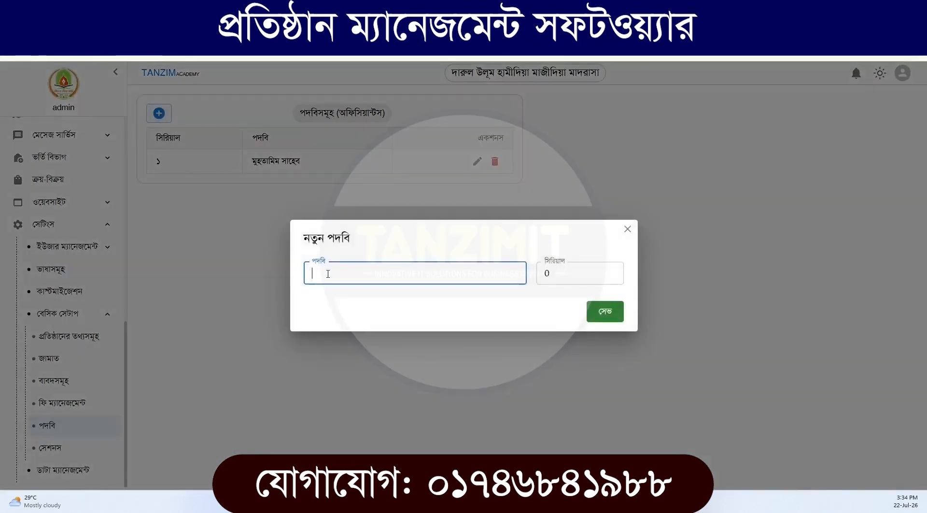
text(তালিমাত সাহেব)
double_click(545, 272)
text(2)
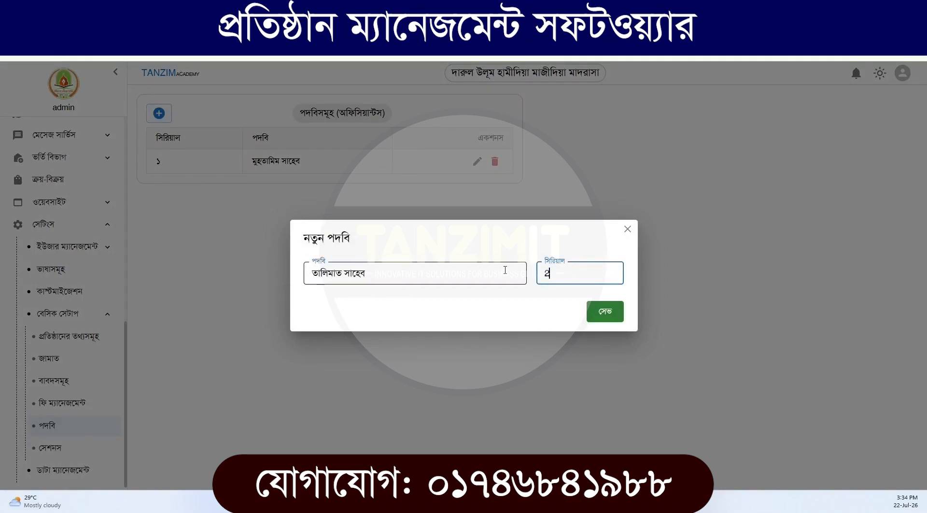
click(605, 314)
Add and save the position দারুল ইকামা সাহেব with serial 3
click(159, 113)
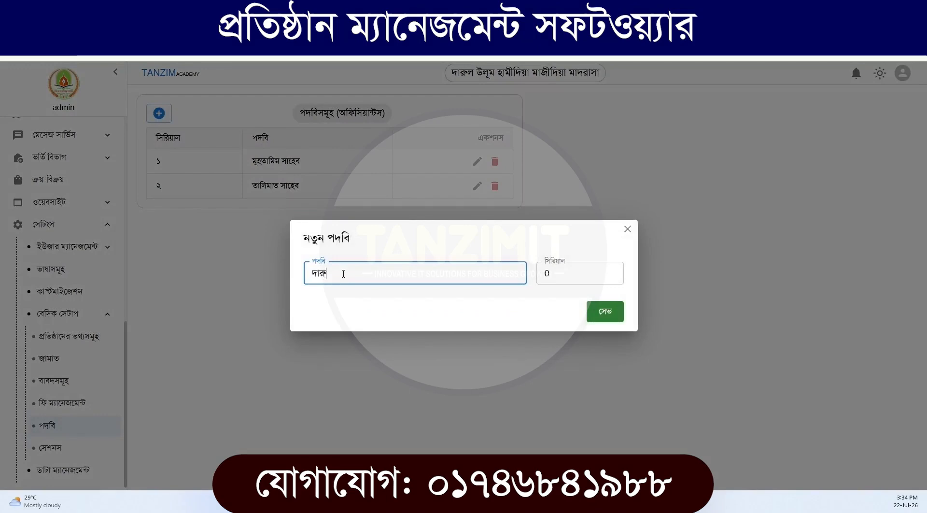
text(দারুল ইক্বামা সাহেব)
key(Tab)
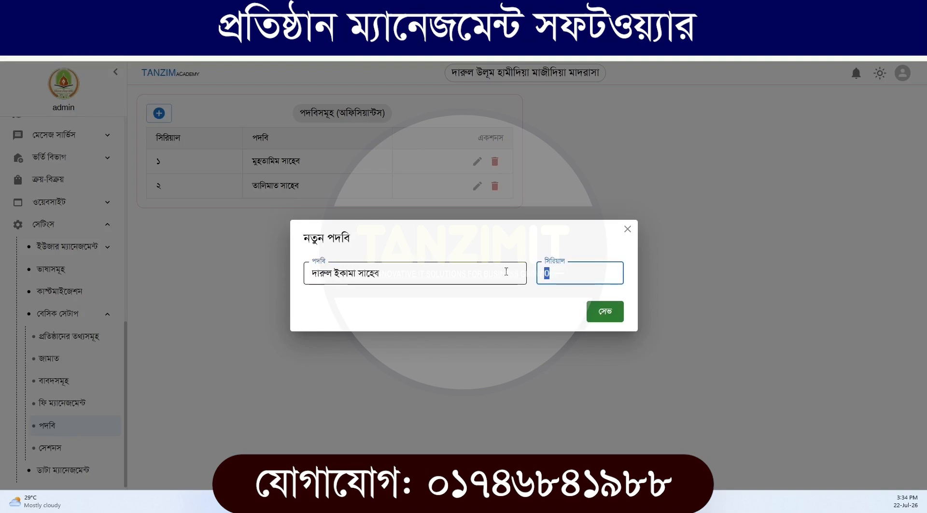
text(3)
click(604, 310)
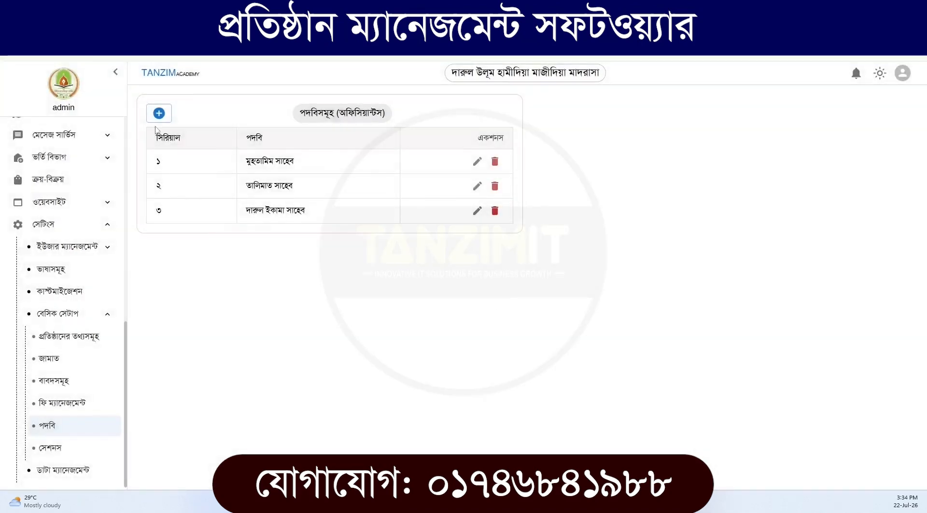
Add and save the position সাধারণ শিক্ষক with serial 4
click(158, 113)
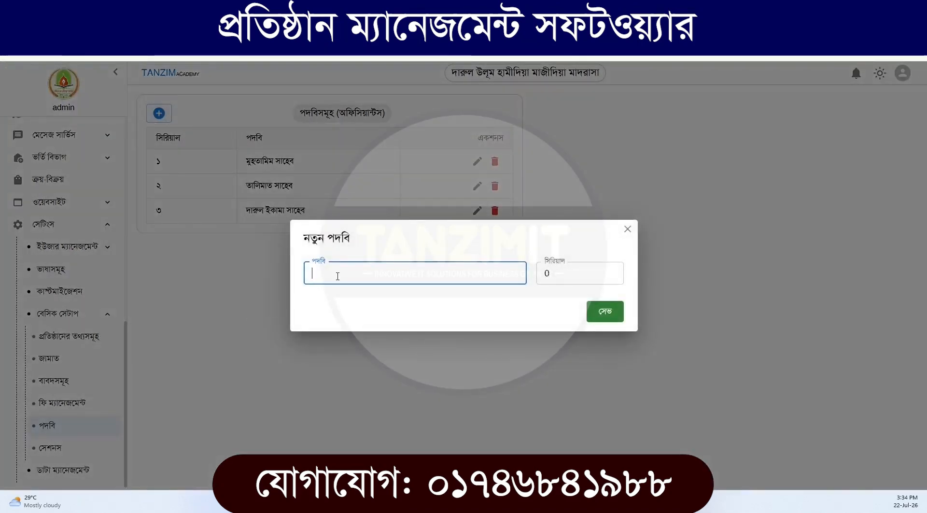
text(সাধারণ শিক্ষক)
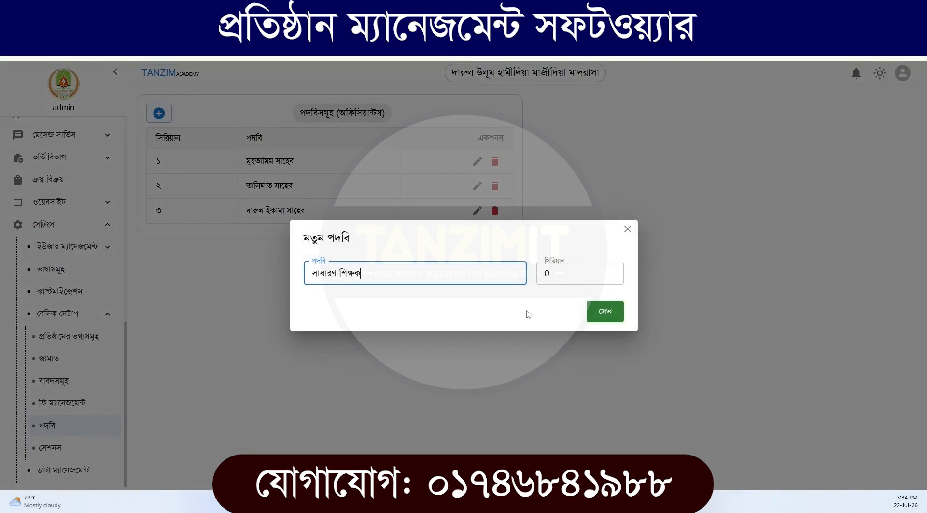
double_click(547, 274)
text(4)
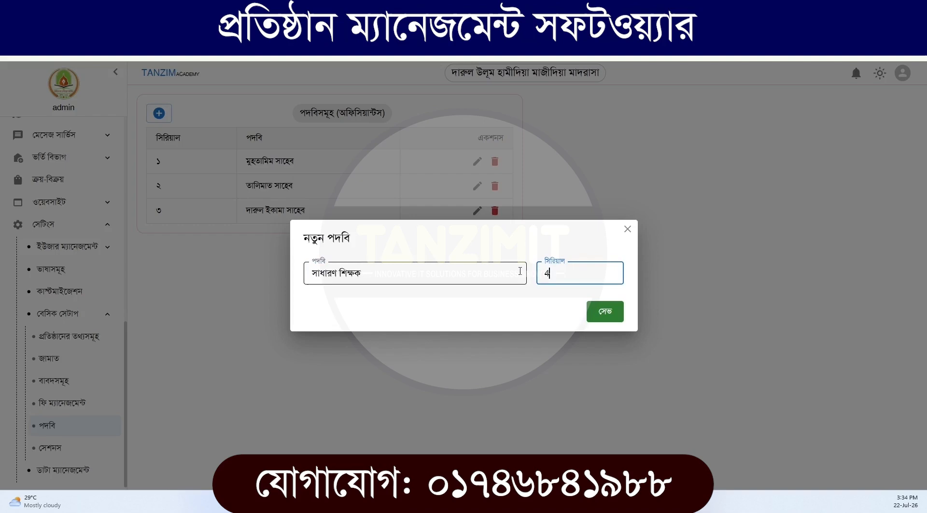
click(588, 317)
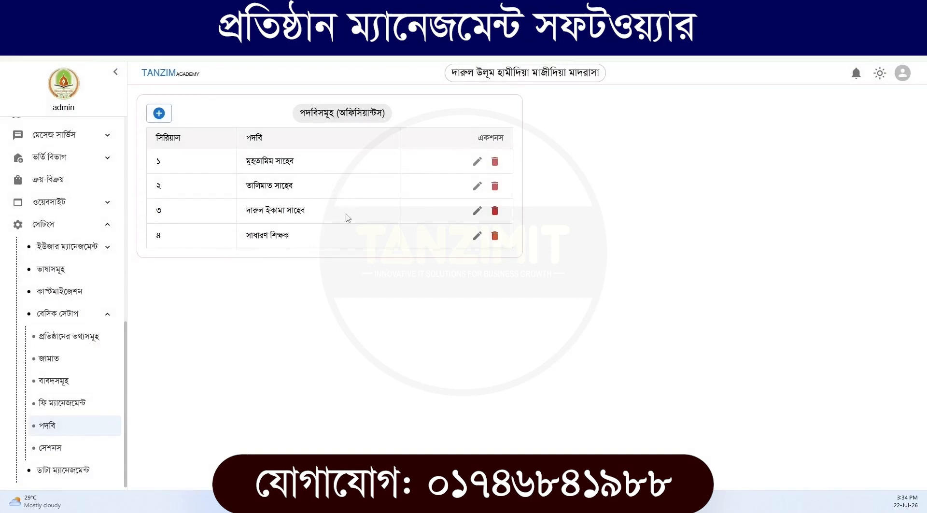
Open the position সাধারণ শিক্ষক for editing and close it without making changes
click(477, 236)
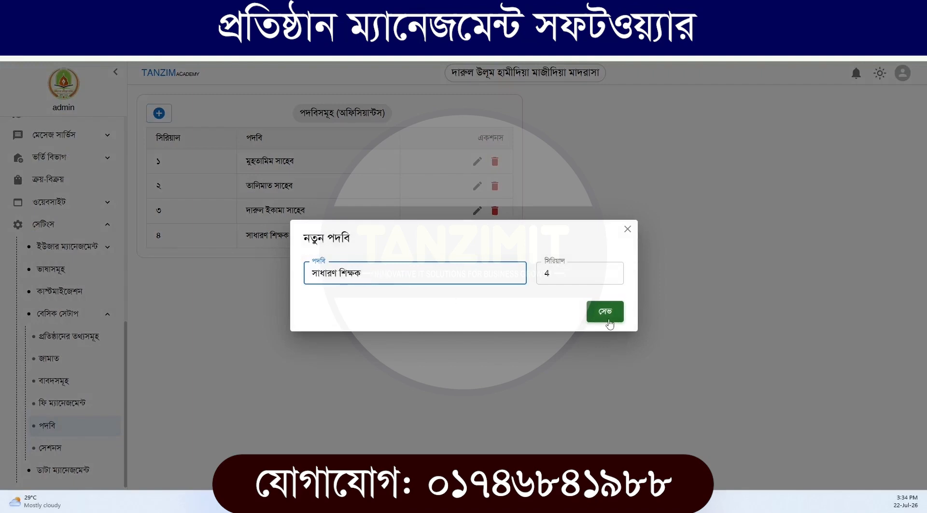
click(629, 236)
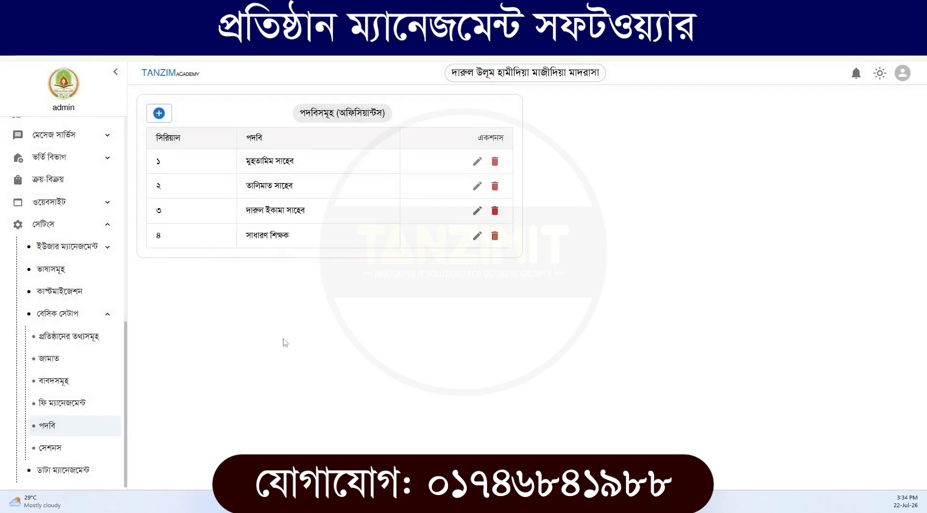
In the sessions setup (সেশনস), start a new session and name it শিক্ষাবর্ষ: ১৪৪৬-৪৭
click(72, 449)
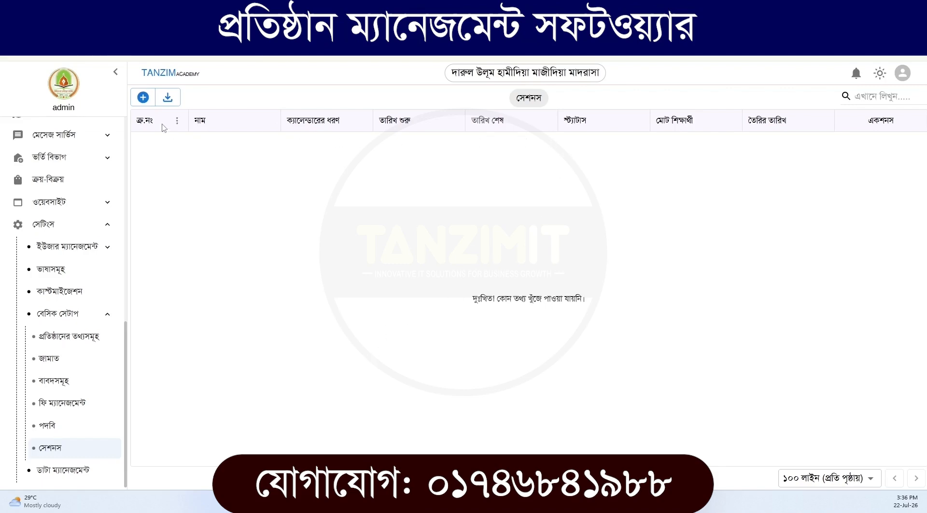
click(142, 98)
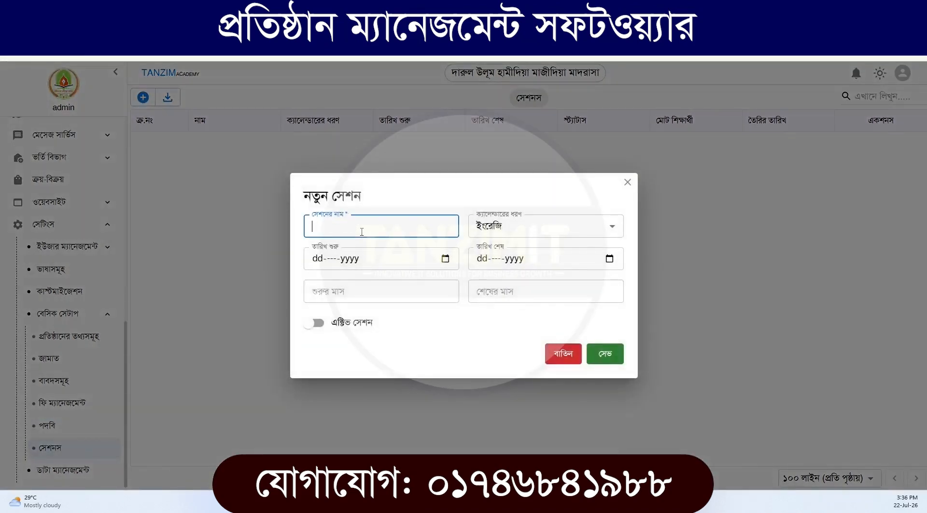
text(শিক্ষাব)
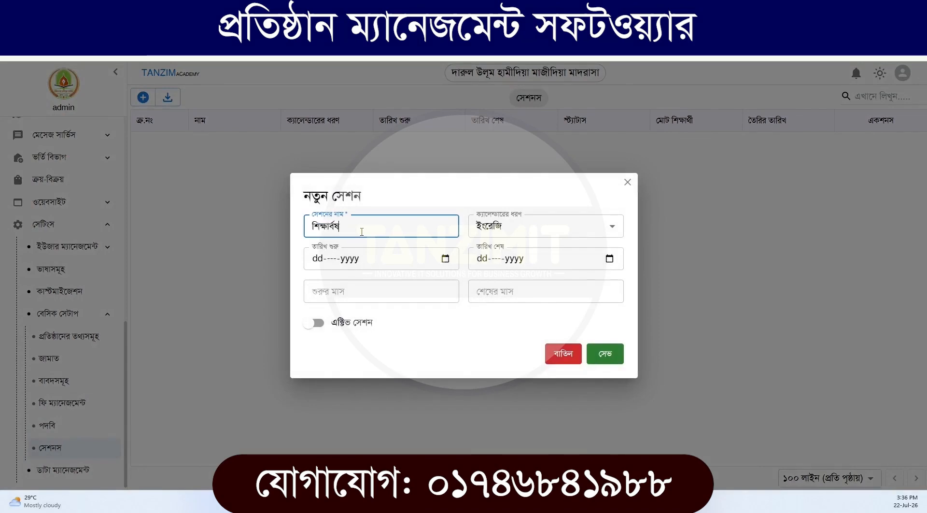
key(BackSpace)
text(বর্ষ: ১৪৪৬-৪৭)
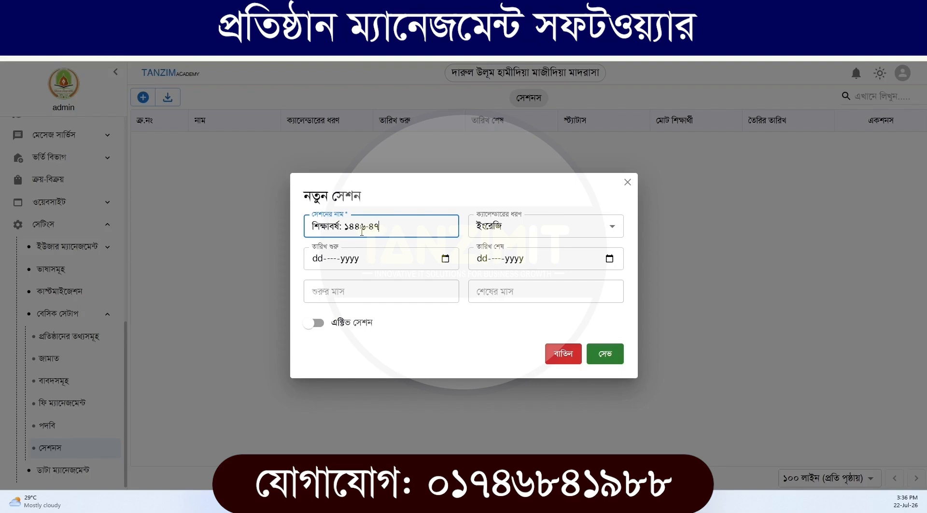
drag(406, 230, 343, 228)
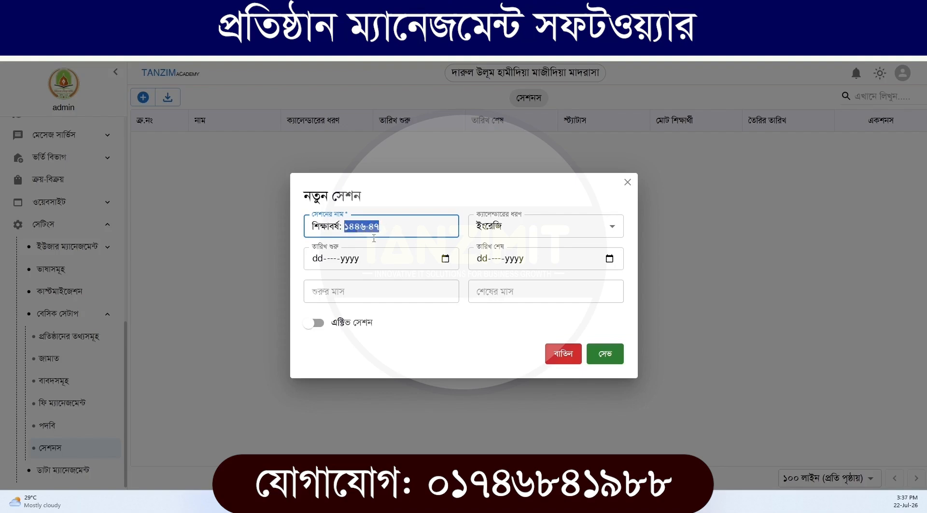
Keep the calendar type ইংরেজি and set the new session's start date to 01-Jan-2026
click(509, 230)
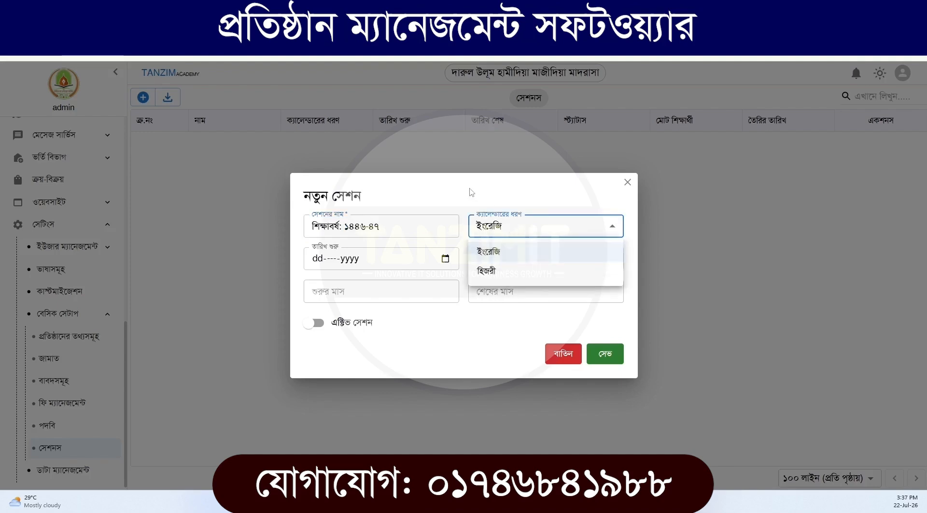
click(504, 234)
click(493, 232)
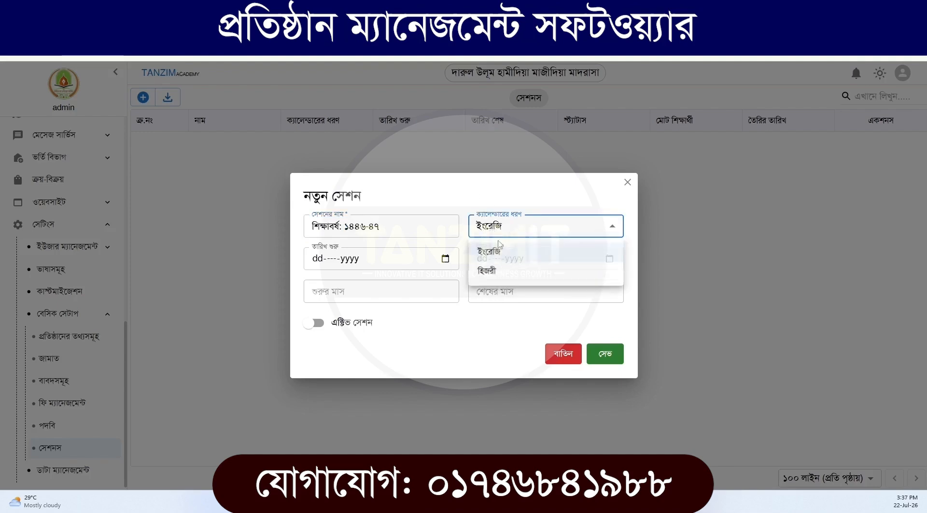
click(485, 207)
click(445, 260)
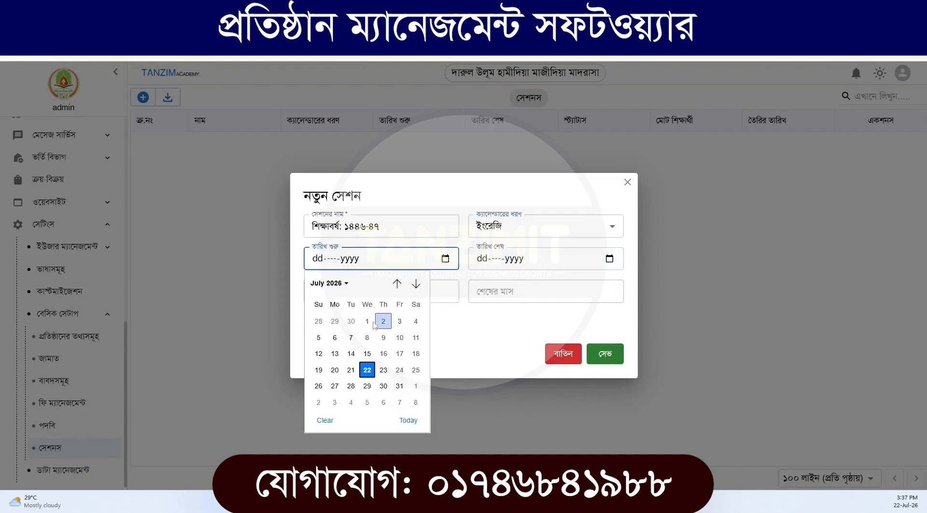
click(341, 284)
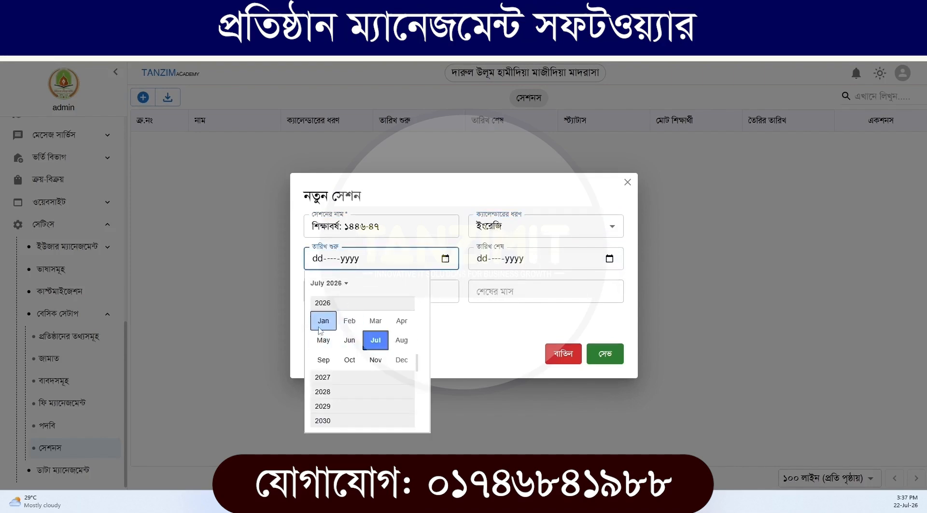
click(321, 321)
click(383, 321)
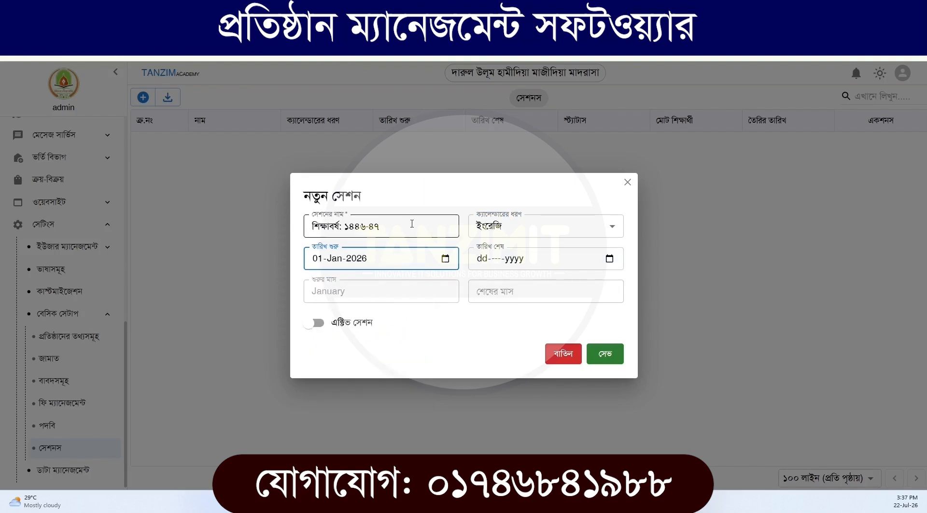
Set the session's end date to 31-Dec-2026 and save it as the active session
click(609, 258)
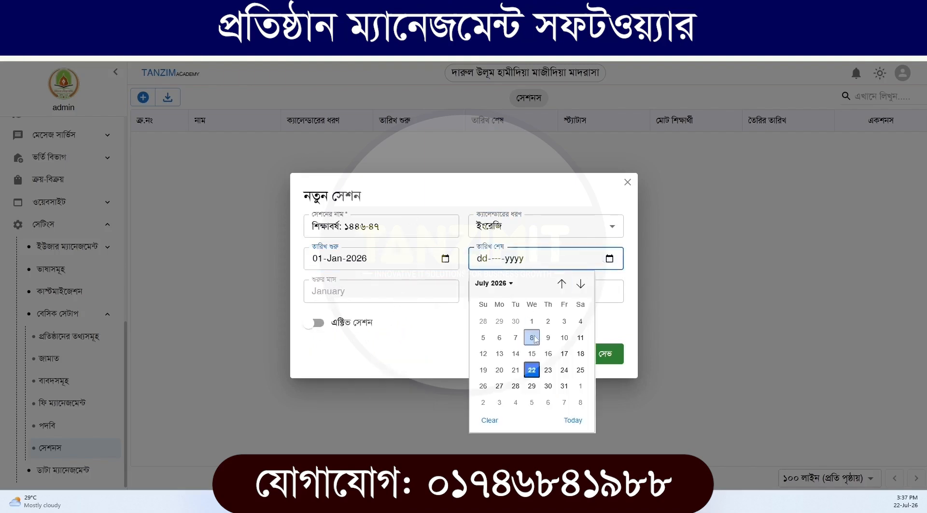
click(493, 283)
click(566, 361)
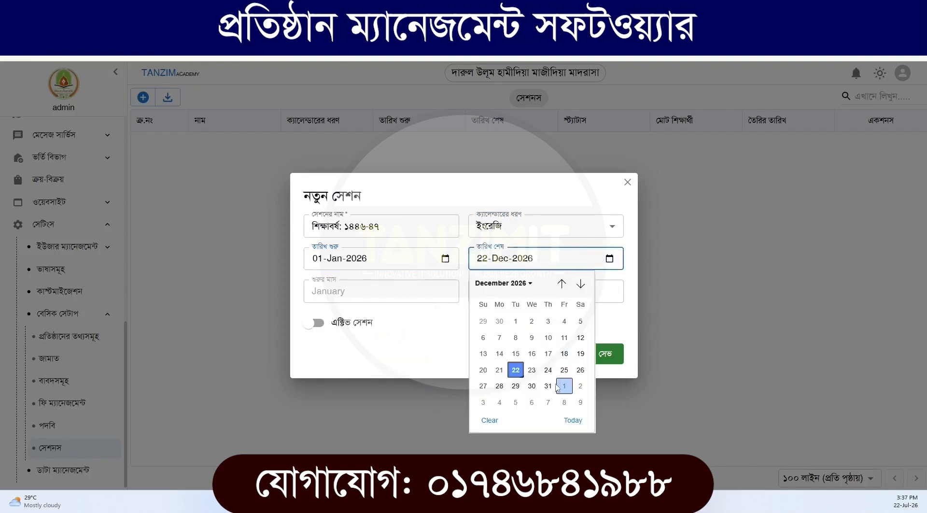
click(564, 383)
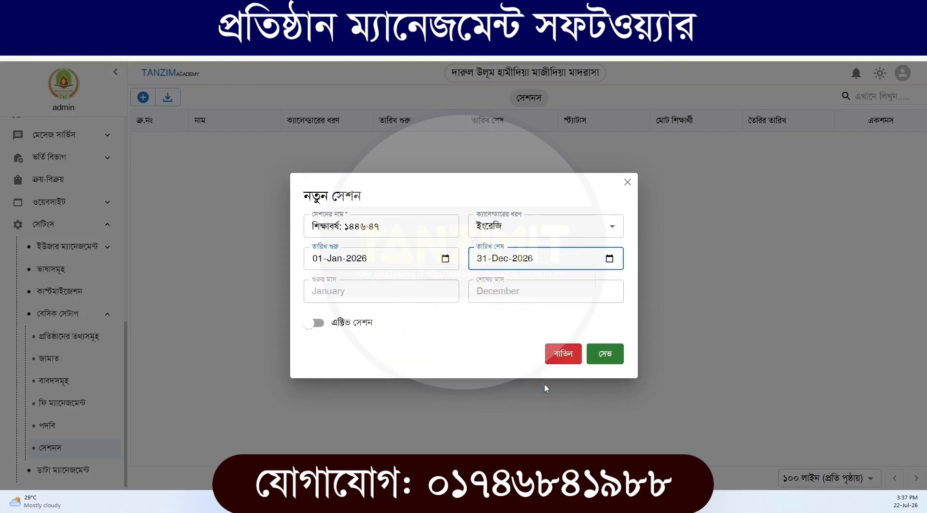
click(312, 326)
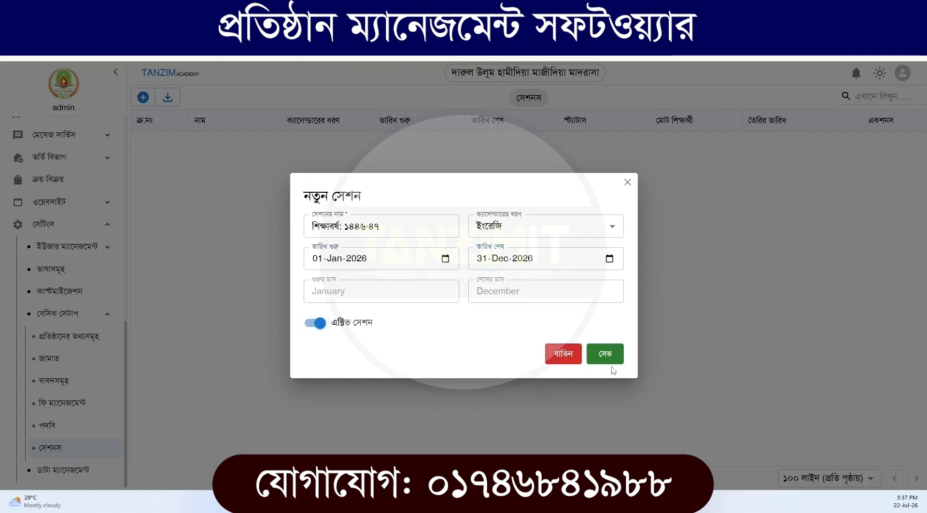
click(609, 361)
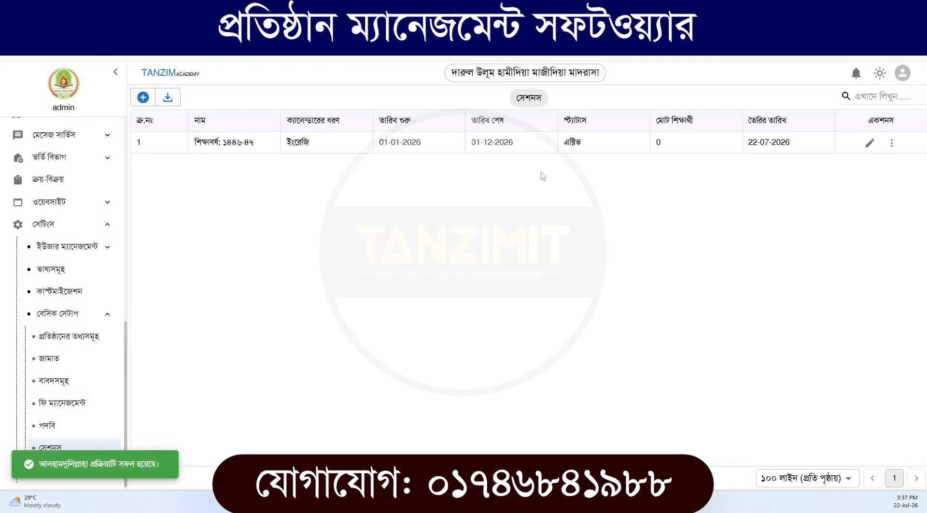
click(143, 97)
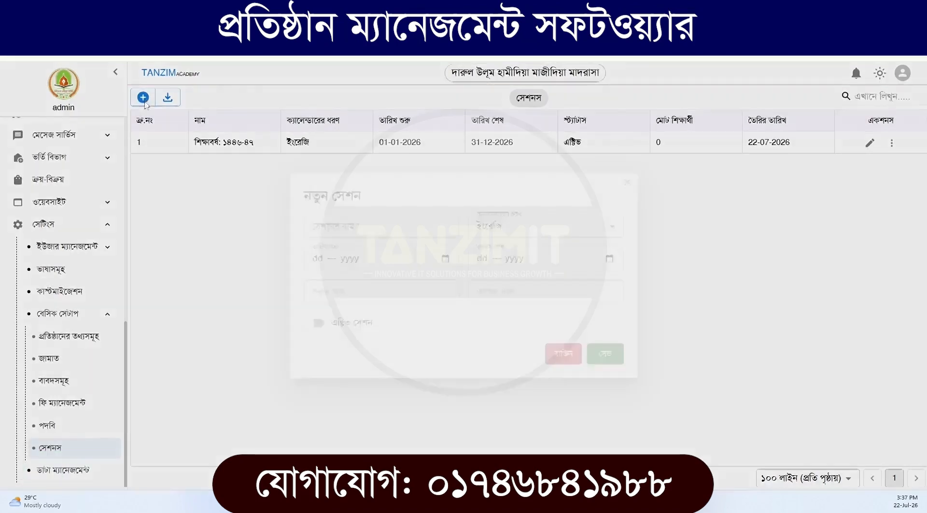
click(357, 228)
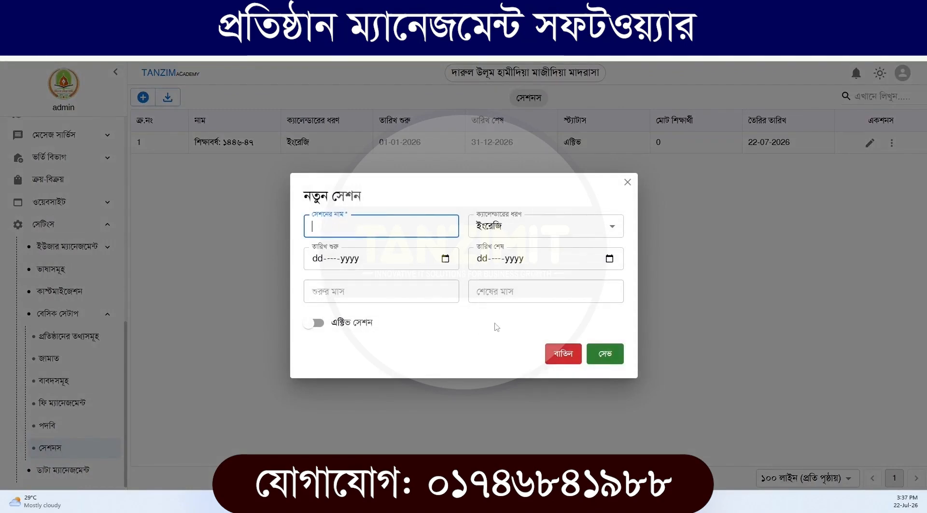
click(626, 182)
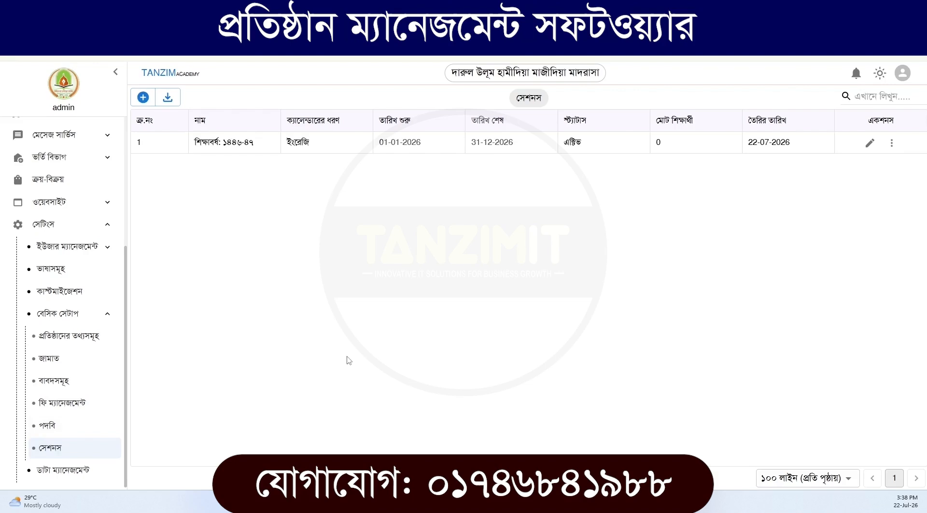
Open the student list (শিক্ষার্থীদের লিস্ট) of the admission department (ভর্তি বিভাগ) and view the sessions selectable there
click(55, 315)
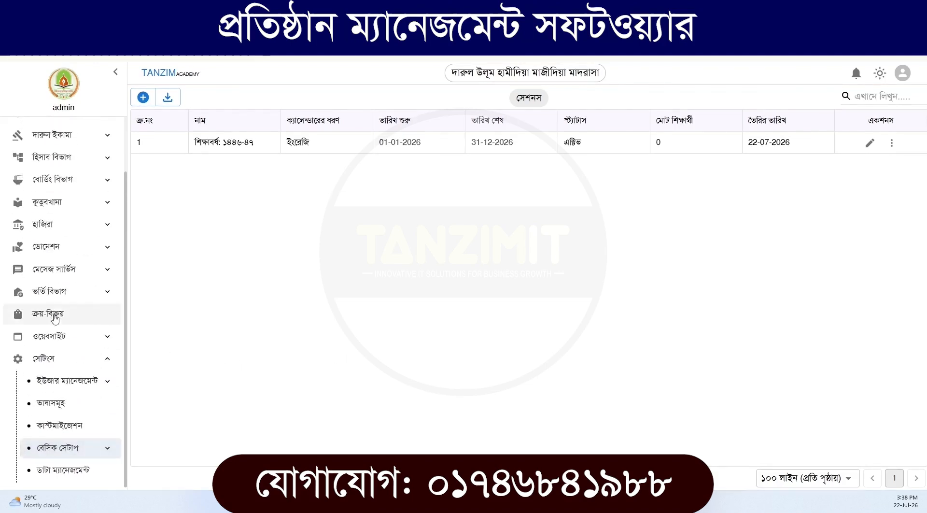
click(76, 357)
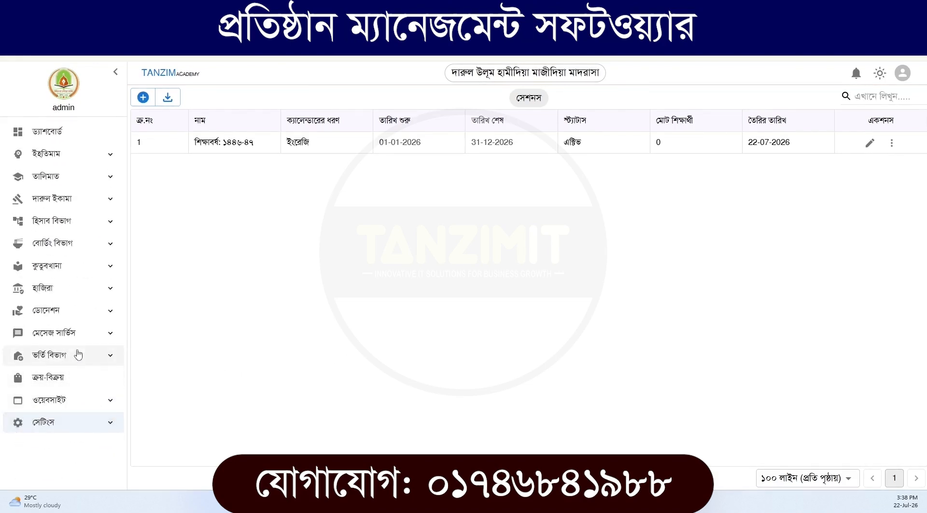
click(77, 355)
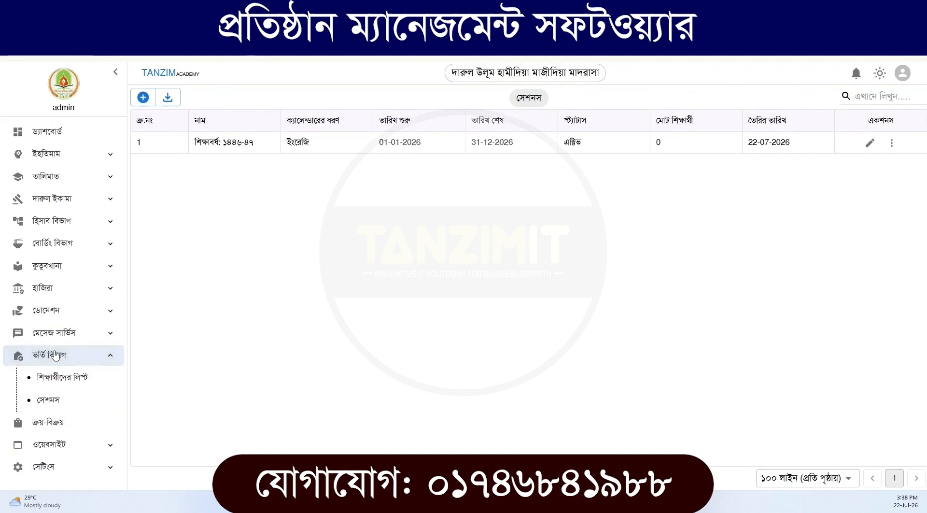
click(66, 386)
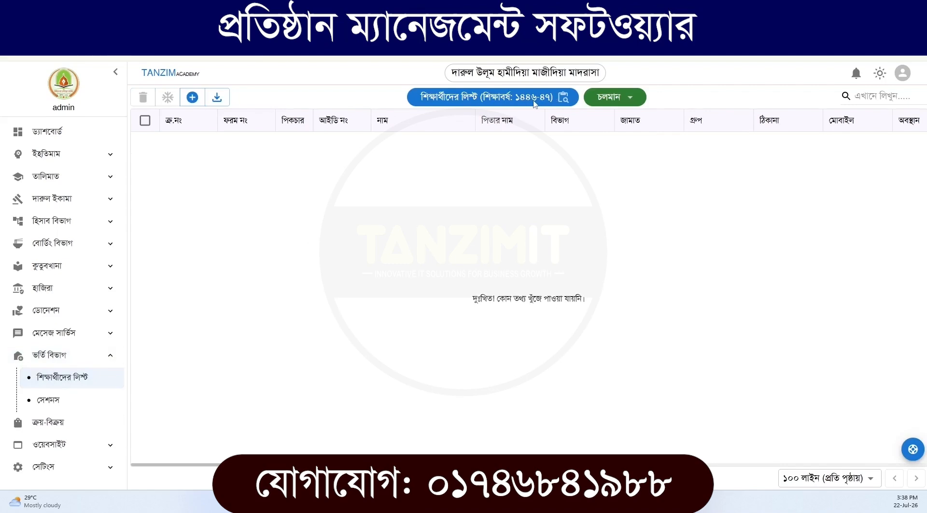
click(562, 99)
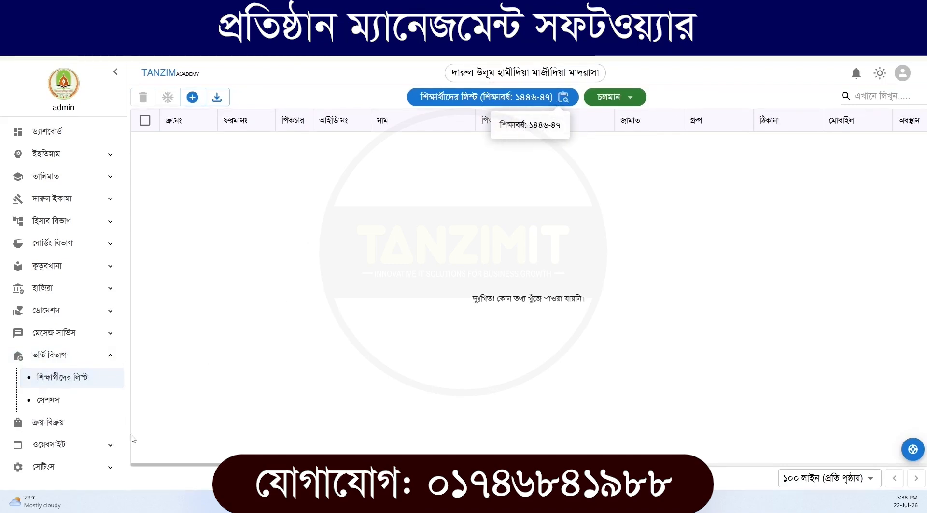
In the admission department's sessions (সেশনস), start another new session named শিক্ষাবর্ষ: ১৪৪৭-৪৮
click(69, 402)
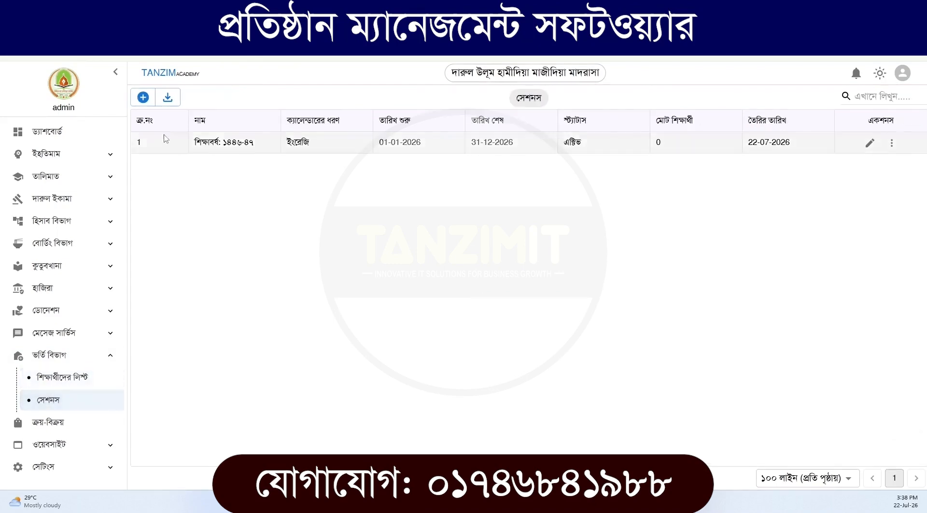
click(143, 97)
click(355, 229)
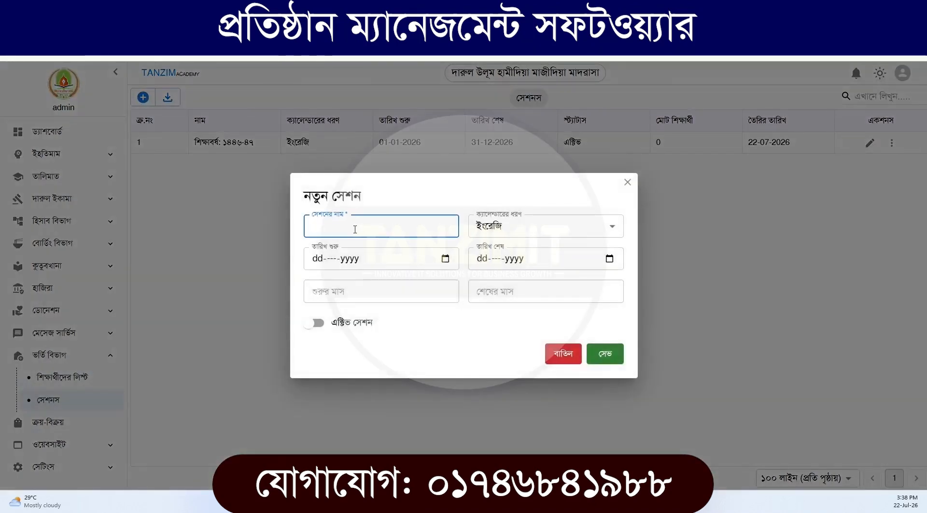
text(শিক্ষাবর্ষ: ১৪৪৭-)
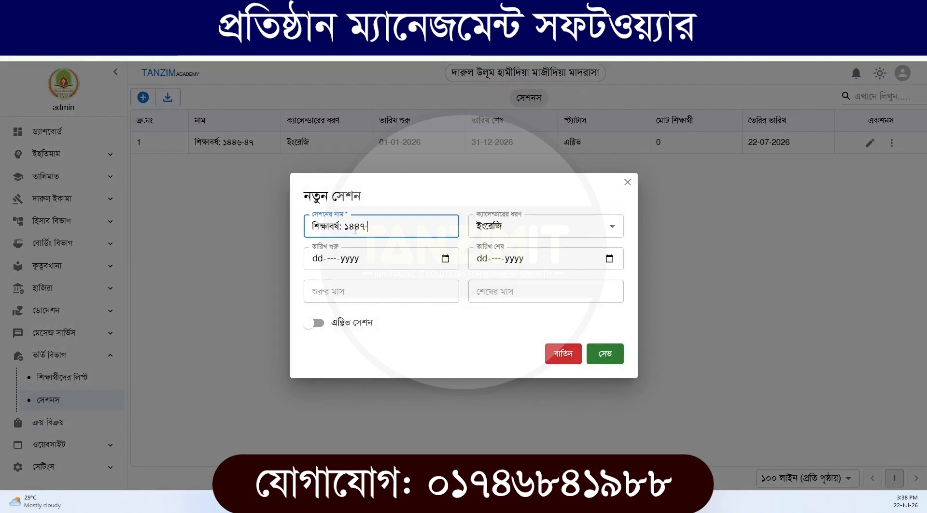
text(৪৮)
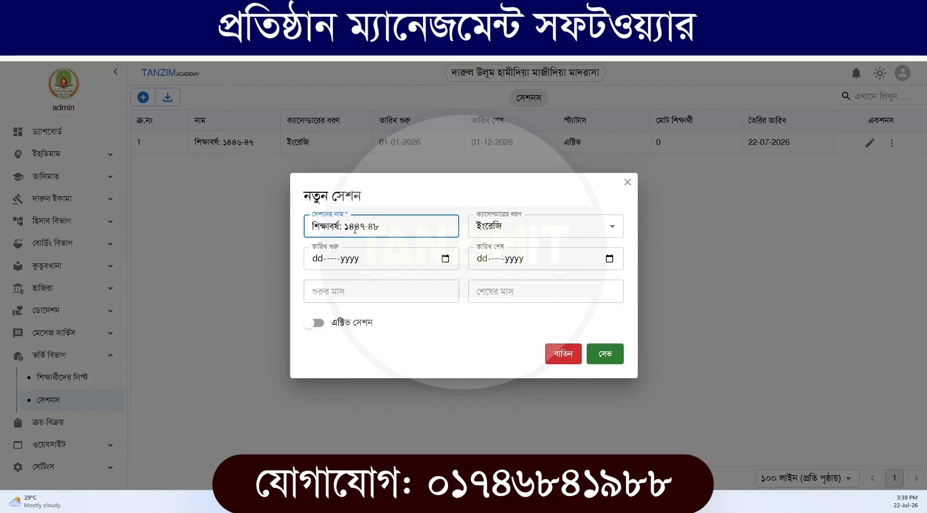
Set the start date of the session শিক্ষাবর্ষ: ১৪৪৭-৪৮ to 01-Jan-2026
click(429, 264)
click(445, 259)
click(345, 283)
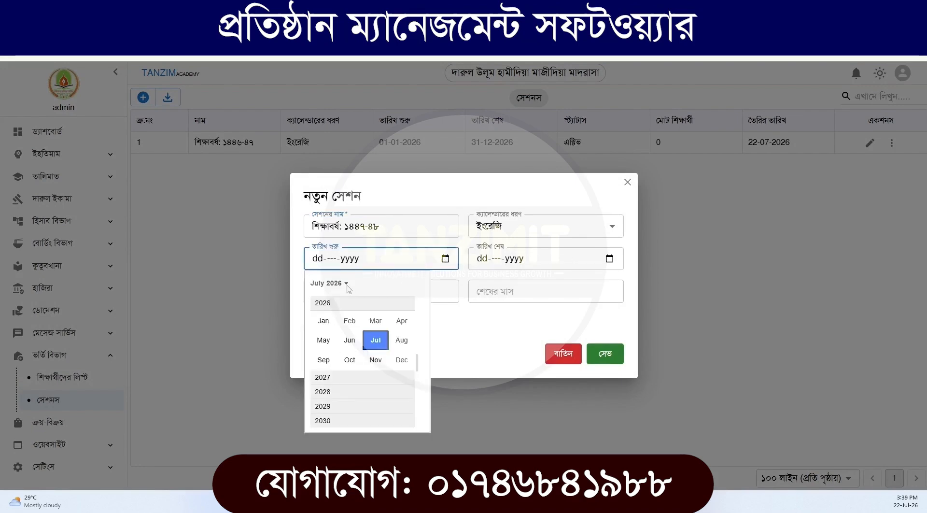
click(323, 321)
click(383, 323)
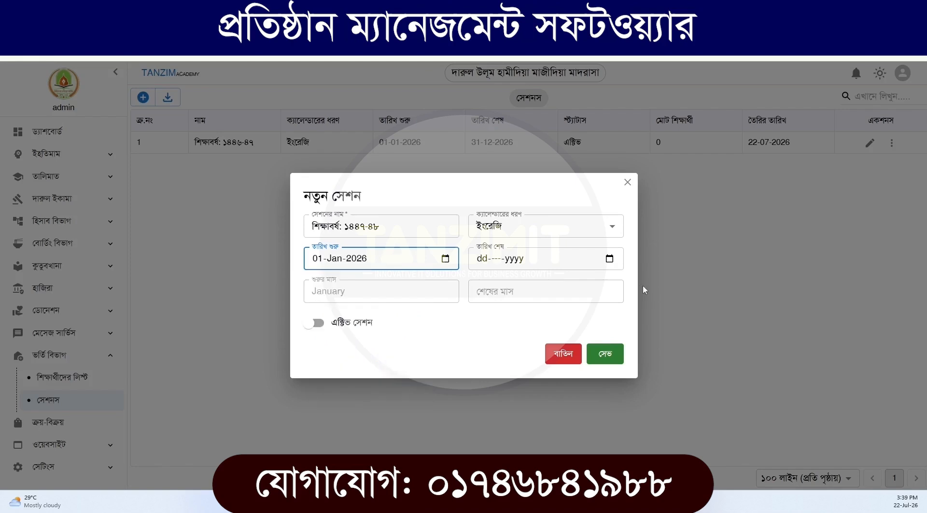
Set the session's end date to 31-Dec-2026 and save it without making it active
click(579, 258)
click(609, 259)
click(495, 283)
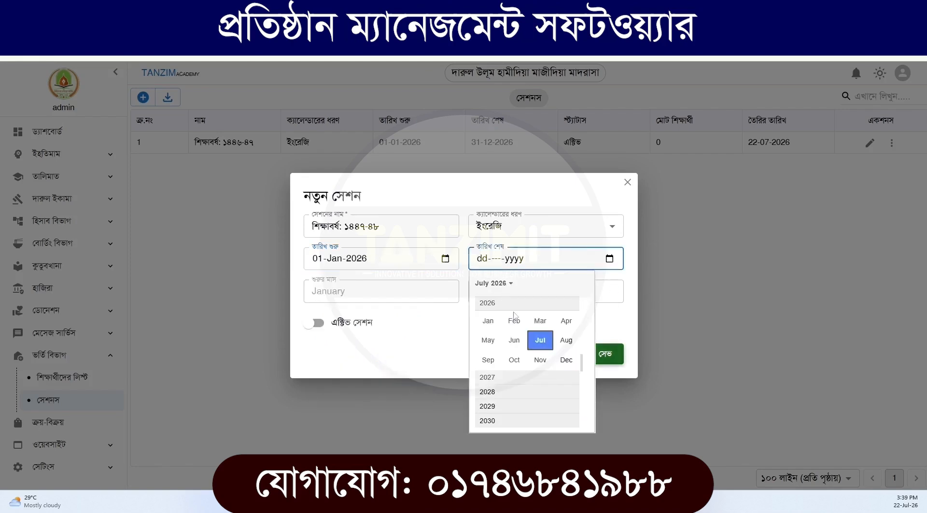
click(566, 360)
click(547, 385)
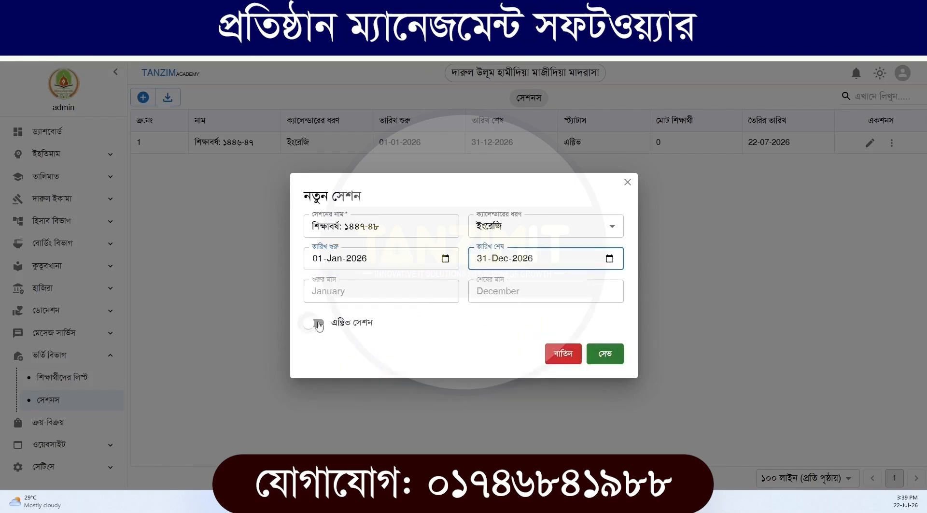
click(611, 355)
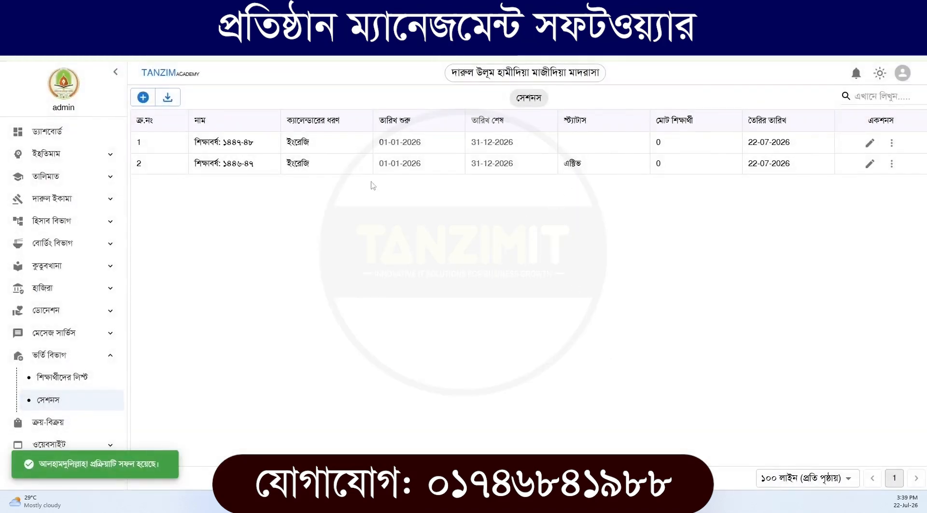
Open the admission department's student list (শিক্ষার্থীদের লিস্ট) and view the sessions selectable there
double_click(237, 163)
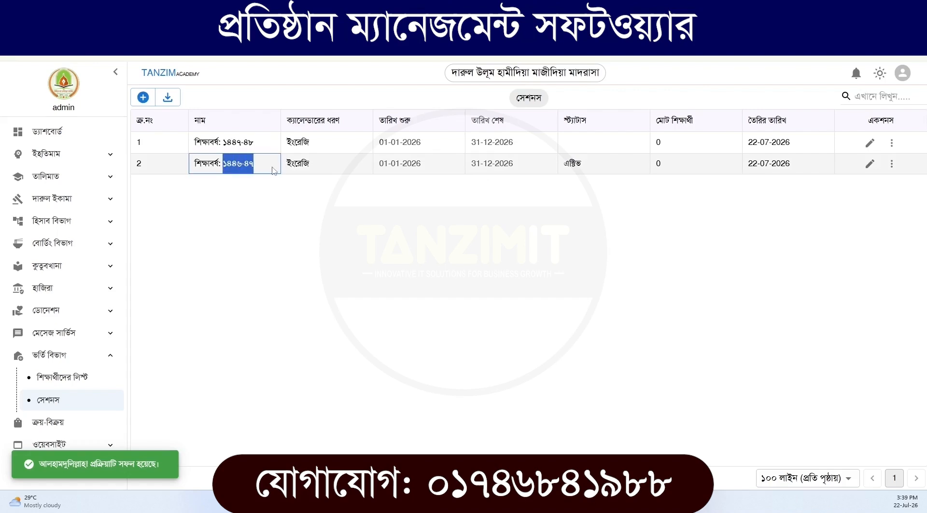
click(66, 382)
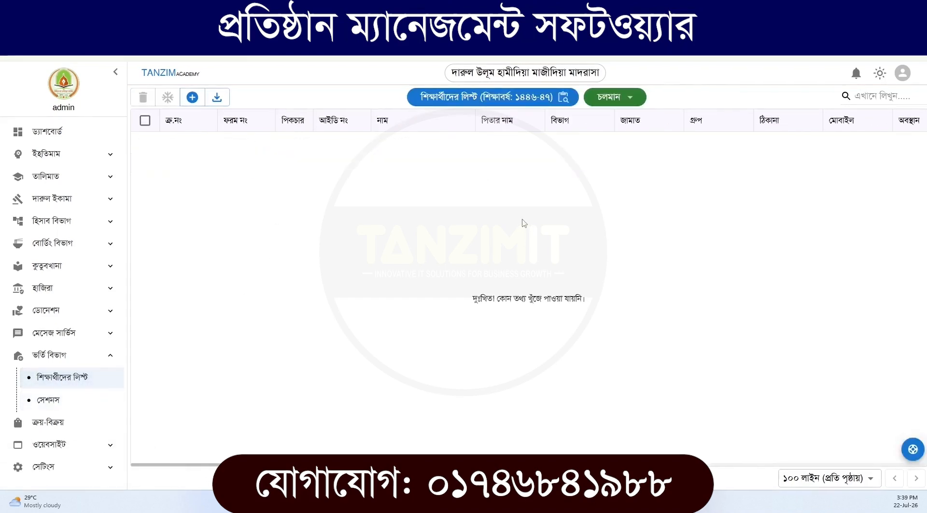
click(562, 99)
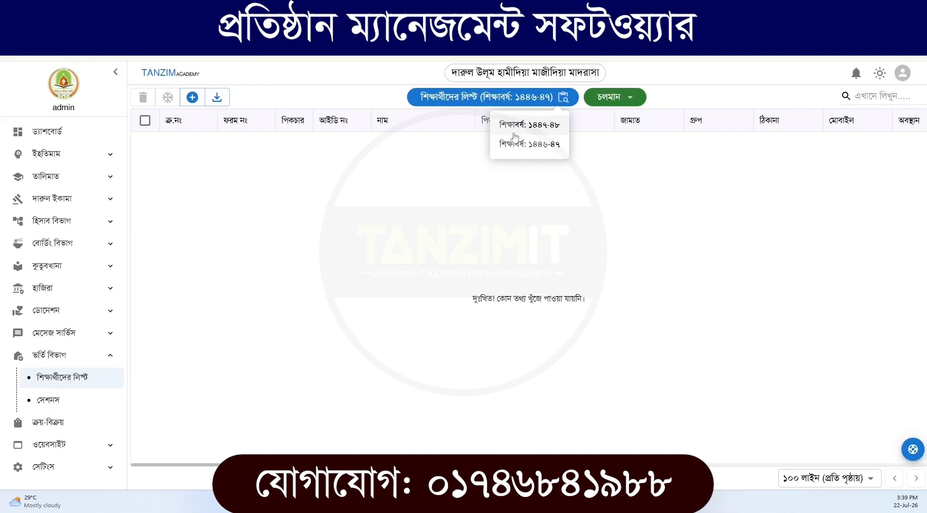
Make the session শিক্ষাবর্ষ: ১৪৪৭-৪৮ active, save it, and check which session the student list uses
click(83, 405)
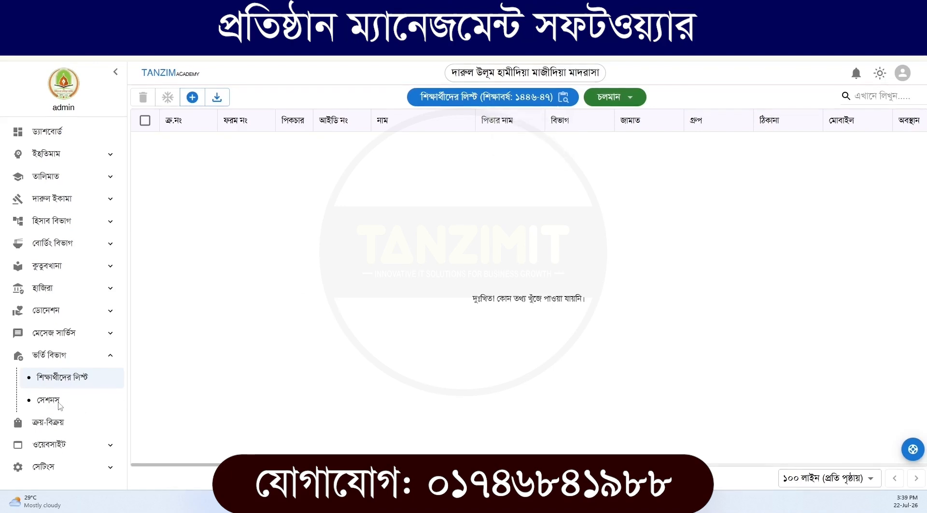
click(869, 142)
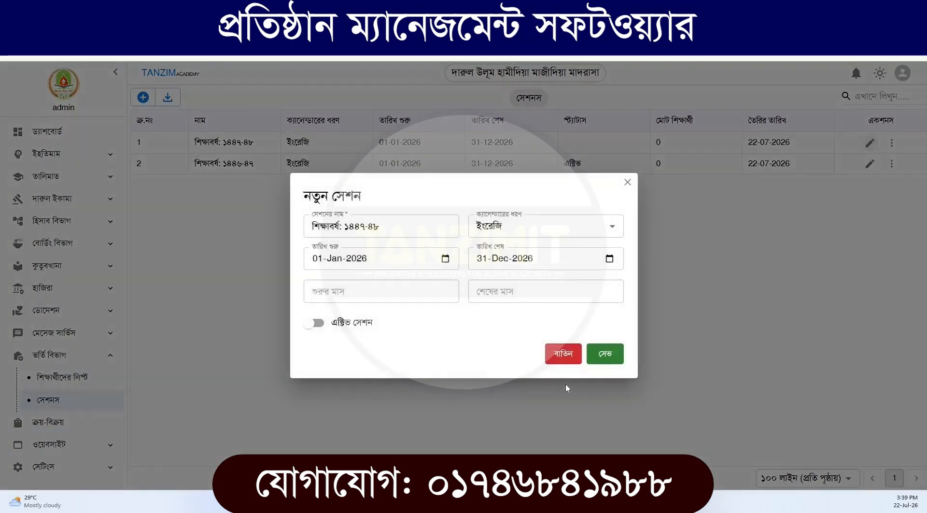
click(323, 326)
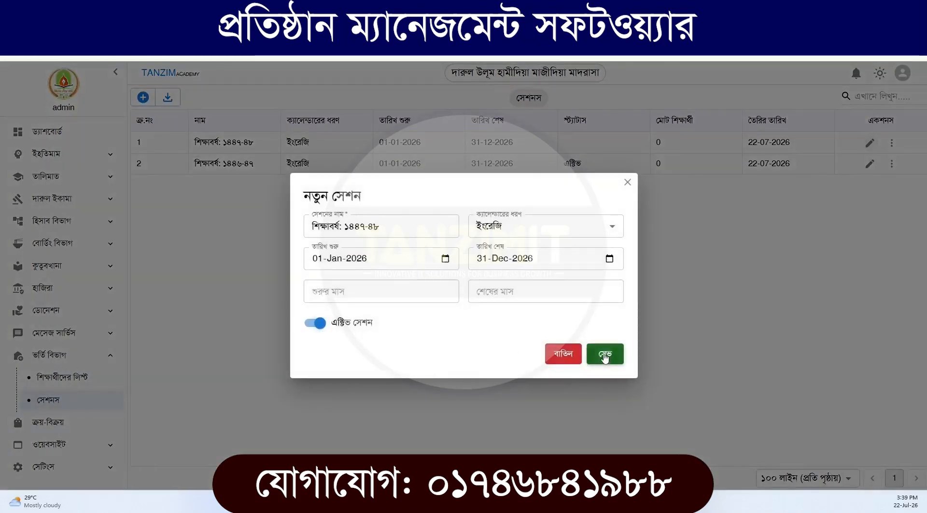
click(605, 353)
click(62, 376)
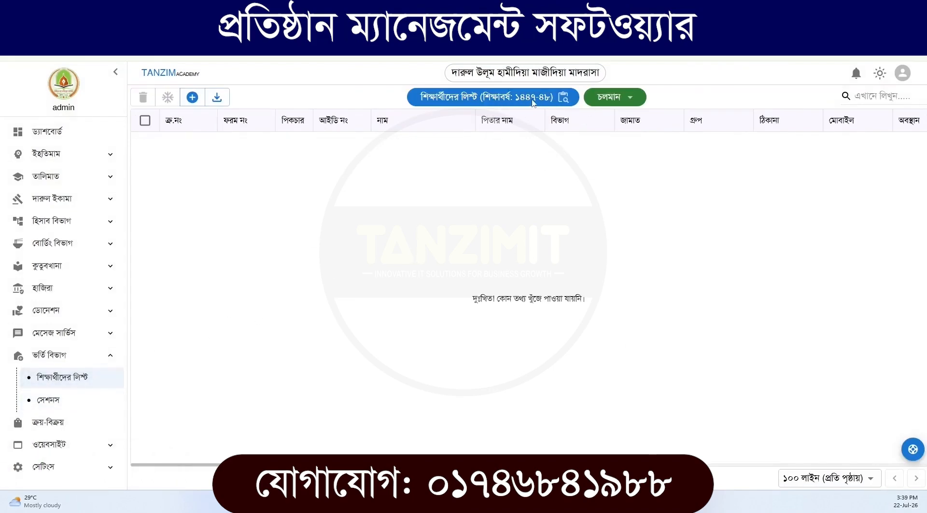
Make the session শিক্ষাবর্ষ: ১৪৪৬-৪৭ the active one again and save it
click(53, 404)
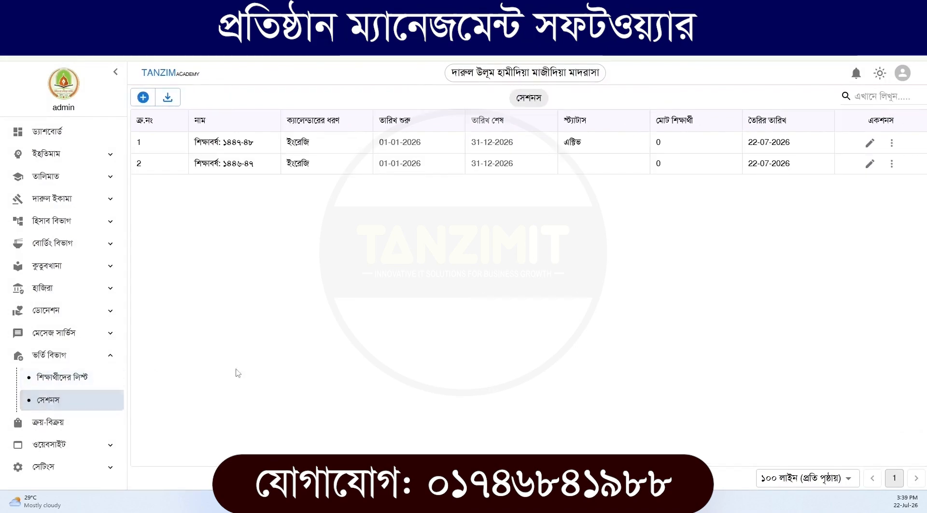
click(869, 163)
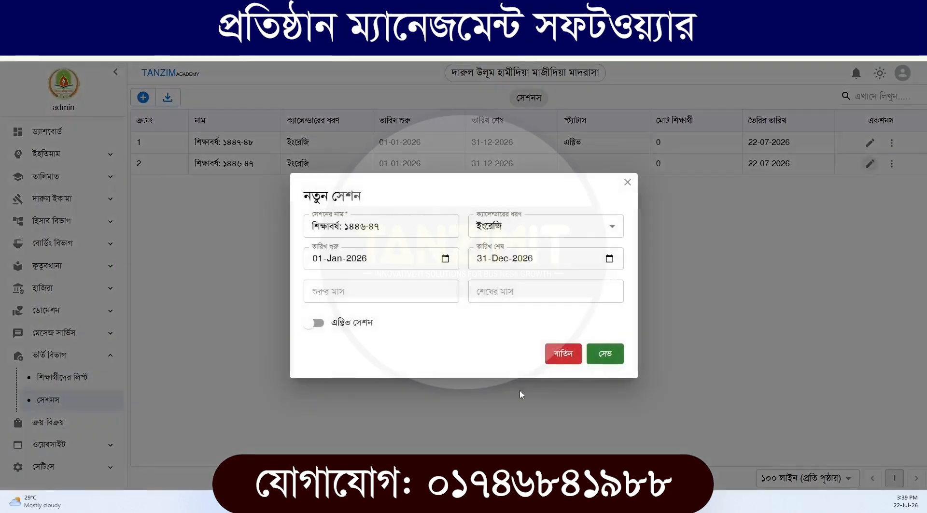
click(316, 323)
click(607, 355)
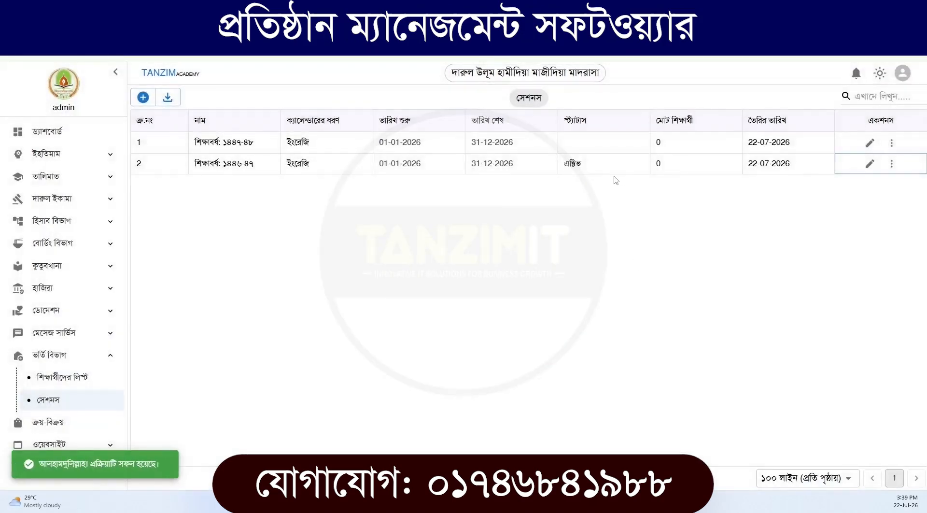
Start a new admission form (ভর্তি ফরম) from the student list and look through its fields
click(111, 385)
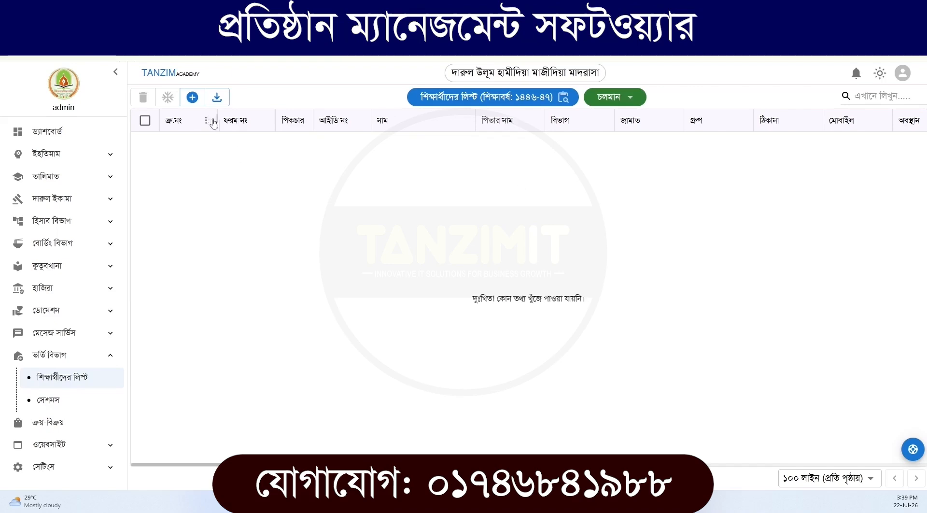
click(193, 99)
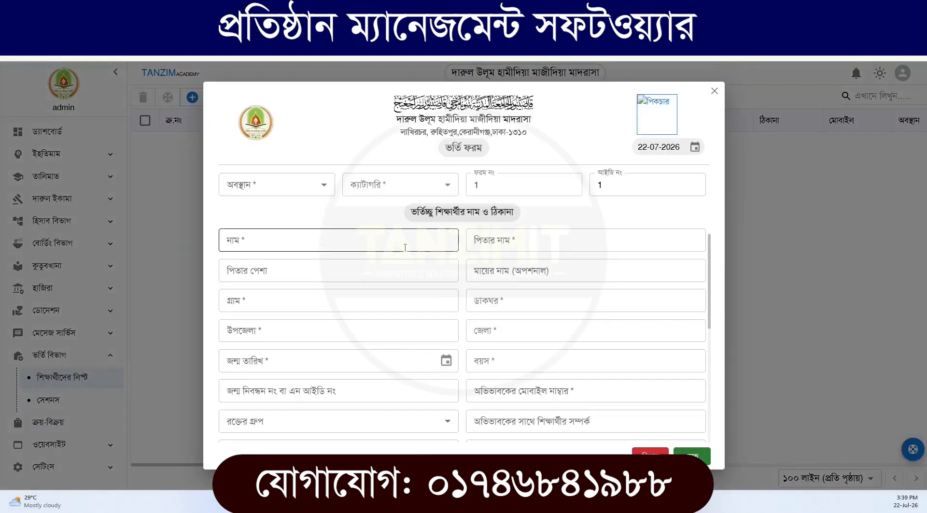
scroll(400, 308, down, 10)
scroll(400, 308, up, 10)
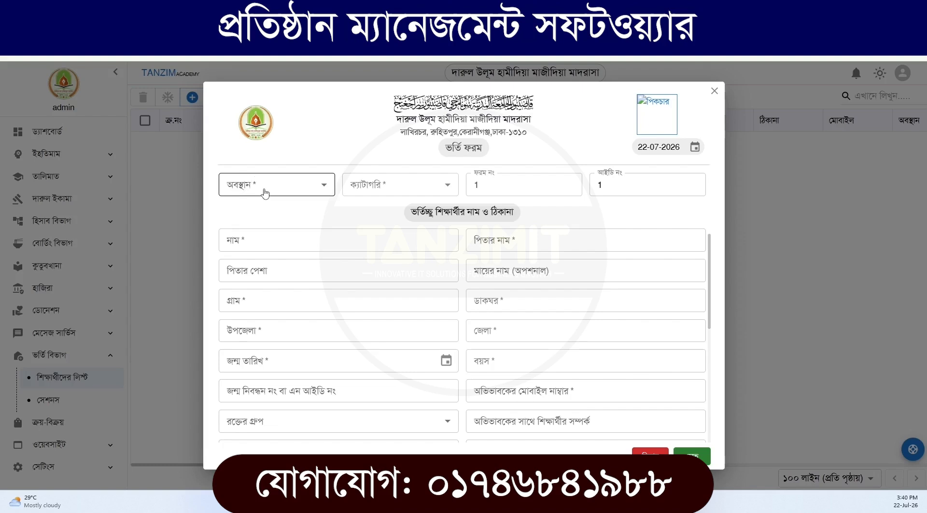
In the admission form, set the residence status (অবস্থান) to আবাসিক and the category (ক্যাটাগরি) to সাধারণ
click(258, 270)
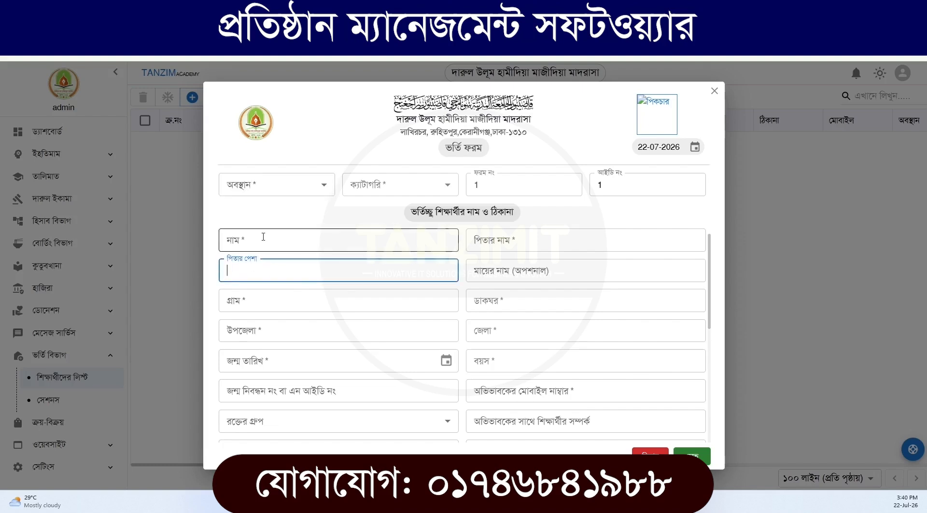
click(259, 187)
click(261, 213)
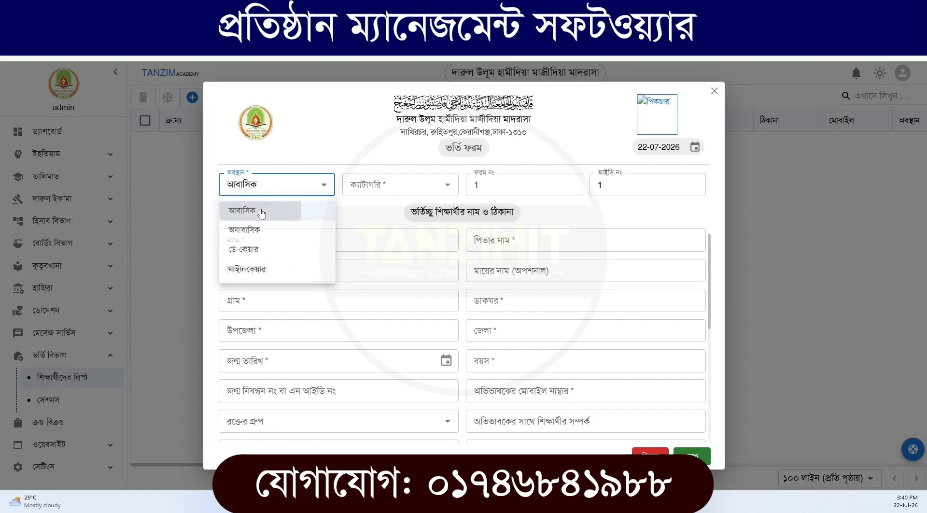
click(384, 183)
click(363, 214)
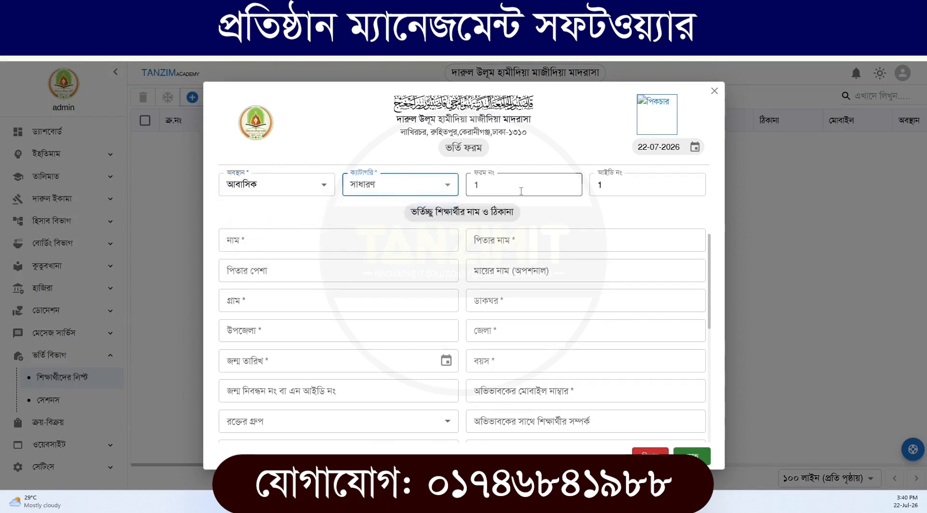
Enter the student's ID number (আইডি নং) in the admission form
click(602, 185)
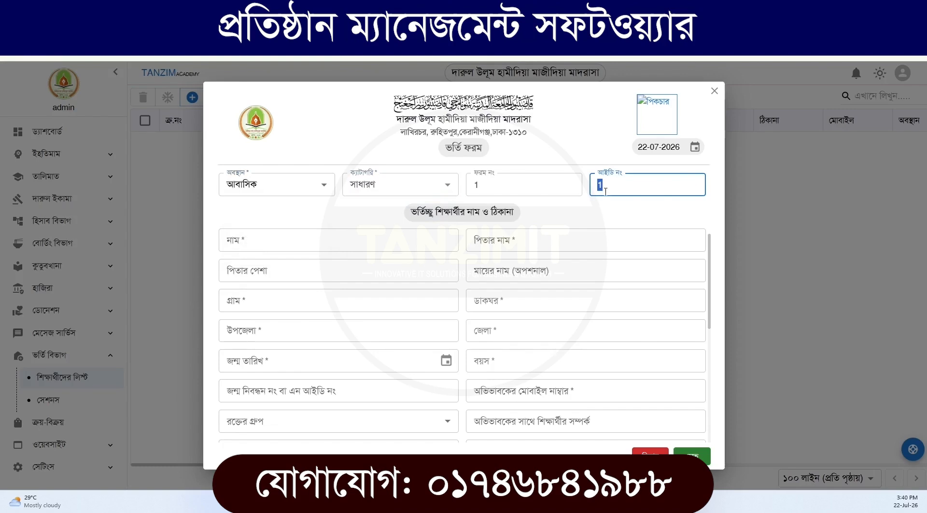
click(605, 191)
drag(615, 188, 588, 188)
text(1)
Enter the student's name (নাম) and the father's name (পিতার নাম) in the admission form
click(305, 243)
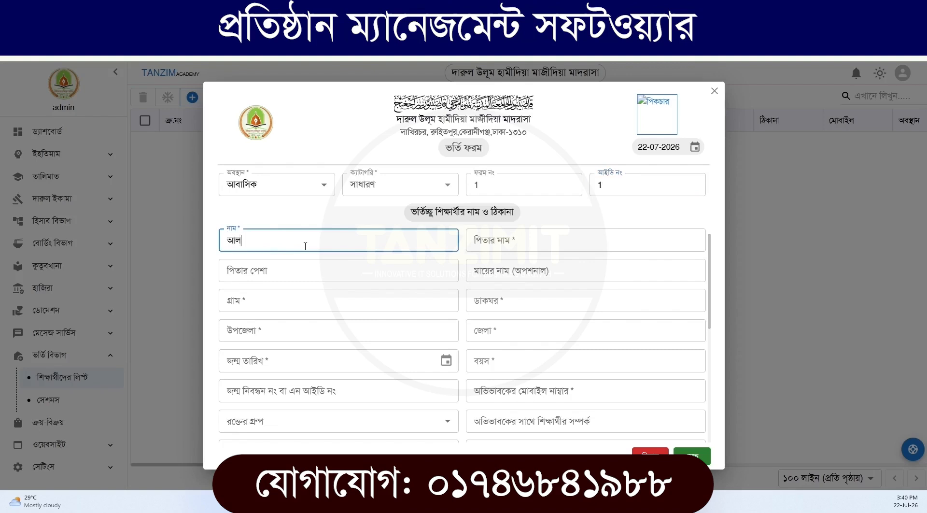
text(আল-আমিন)
key(Tab)
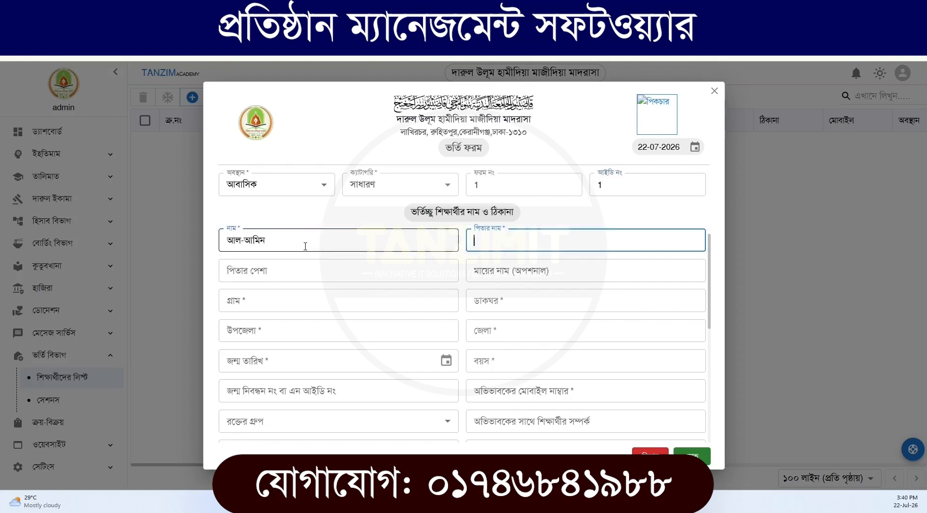
text(যুবায়ের সাহেব)
key(Tab)
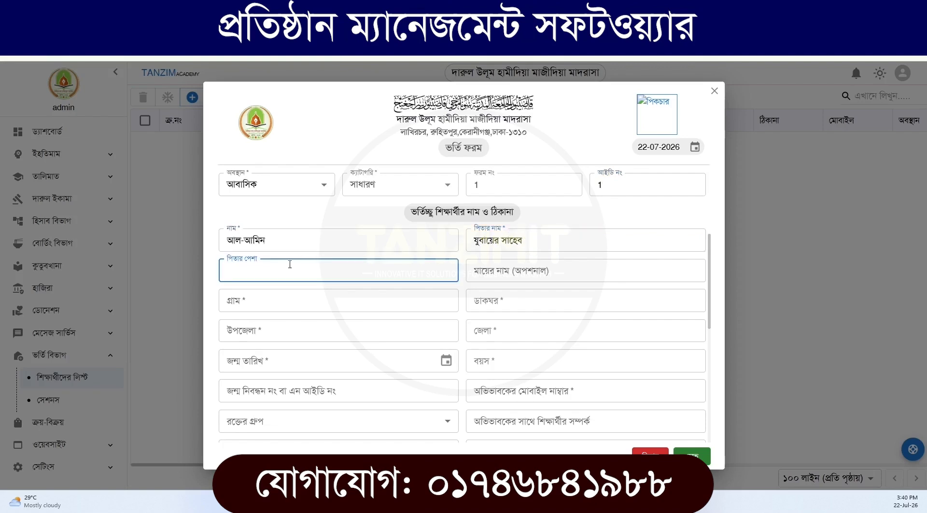
Fill in the student's village, post office, upazila and district, leaving the father's occupation and mother's name empty
click(538, 270)
scroll(396, 263, down, 1)
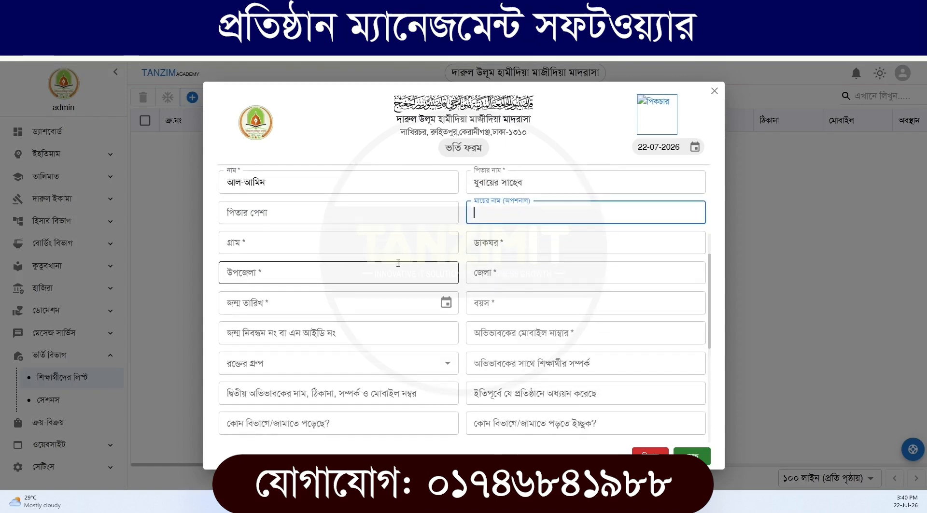
click(316, 252)
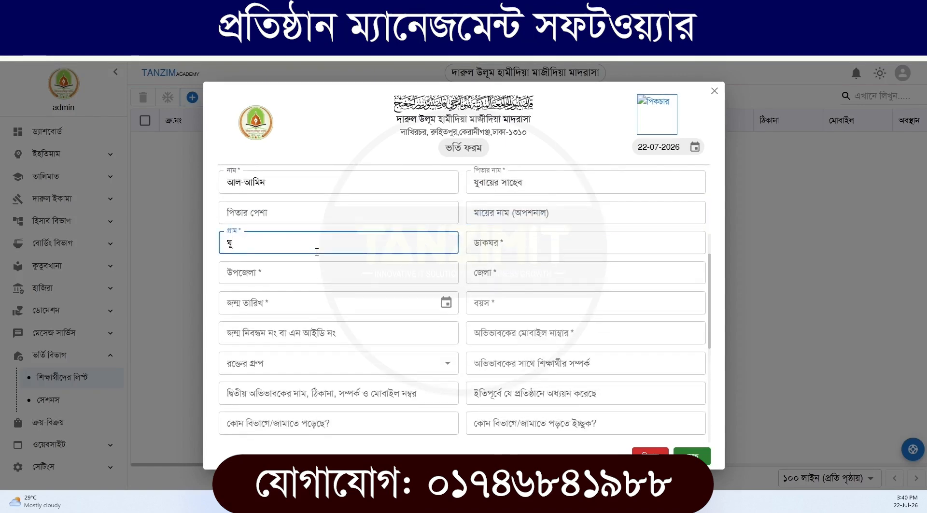
text(কাকাতুয়া)
key(Tab)
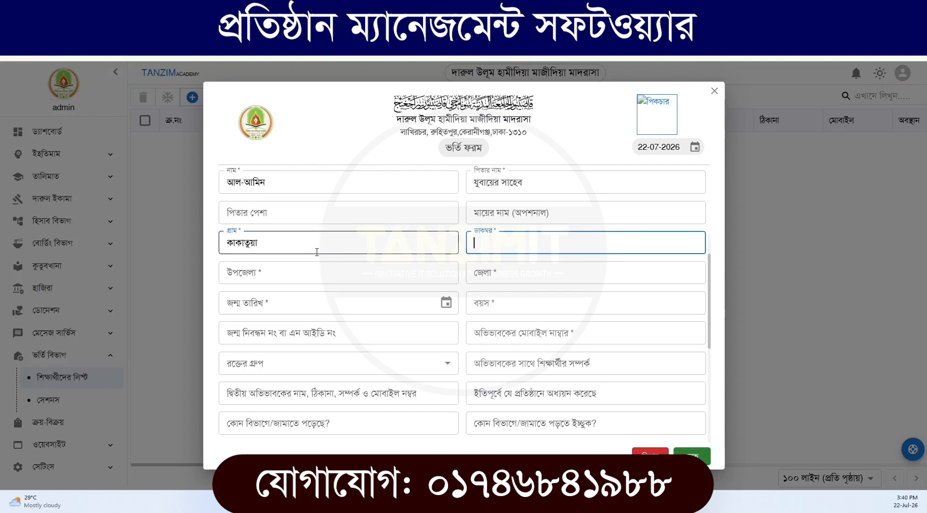
text(বালিয়া)
key(Tab)
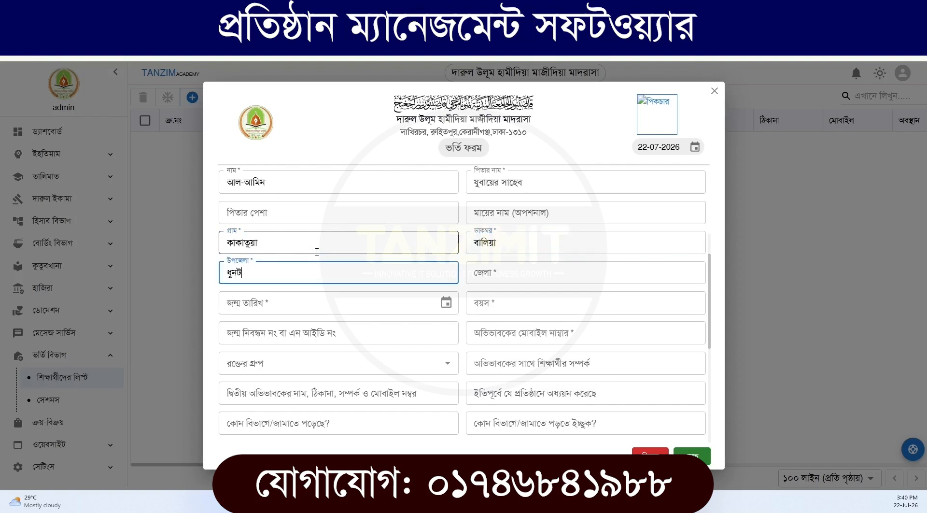
key(Tab)
text(ব)
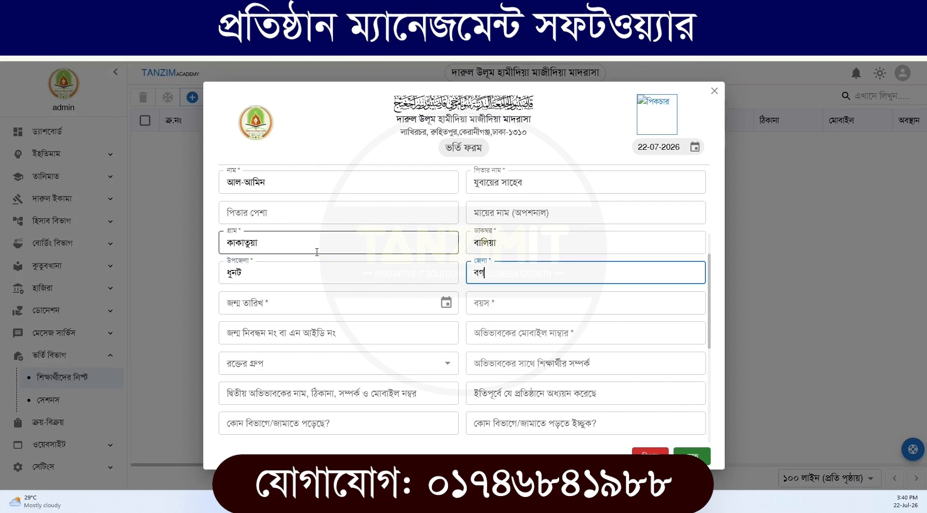
text(গুড়া)
Pick the student's date of birth (জন্ম তারিখ) and set the age (বয়স) to 9
click(446, 302)
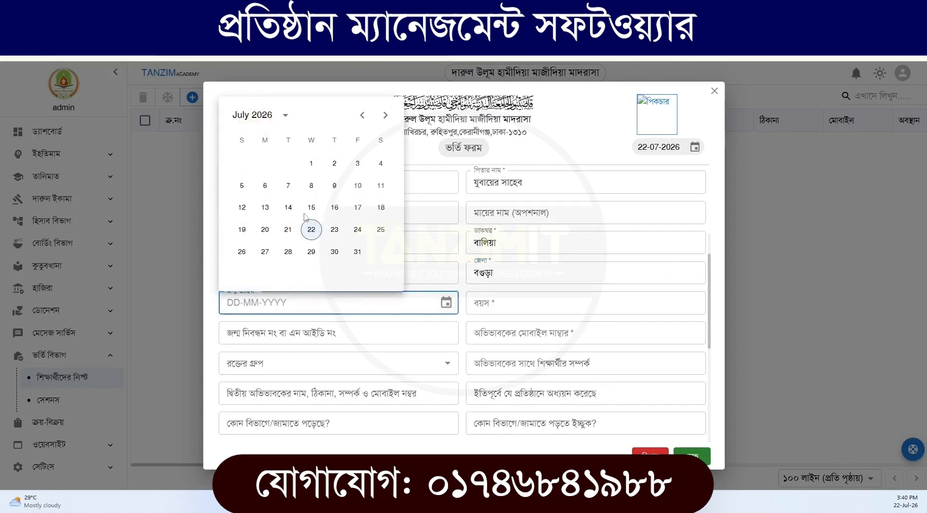
click(285, 115)
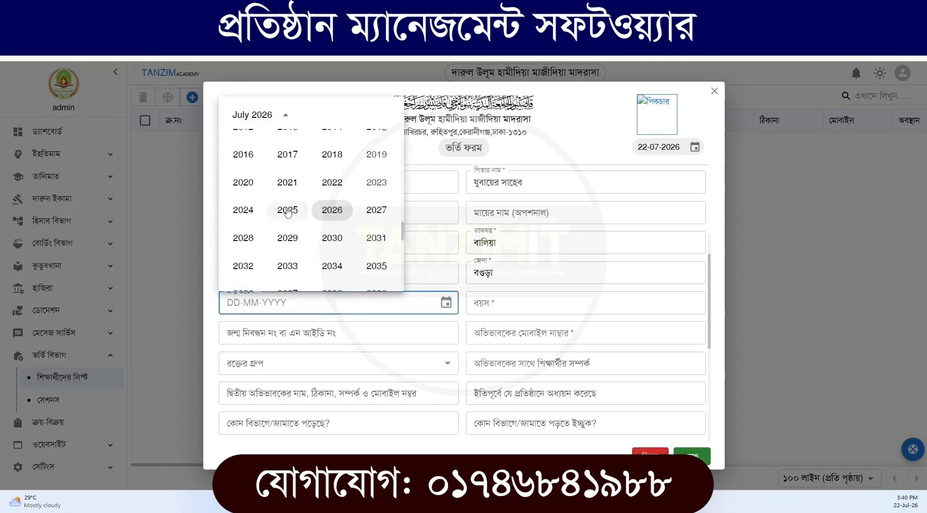
click(287, 155)
click(495, 304)
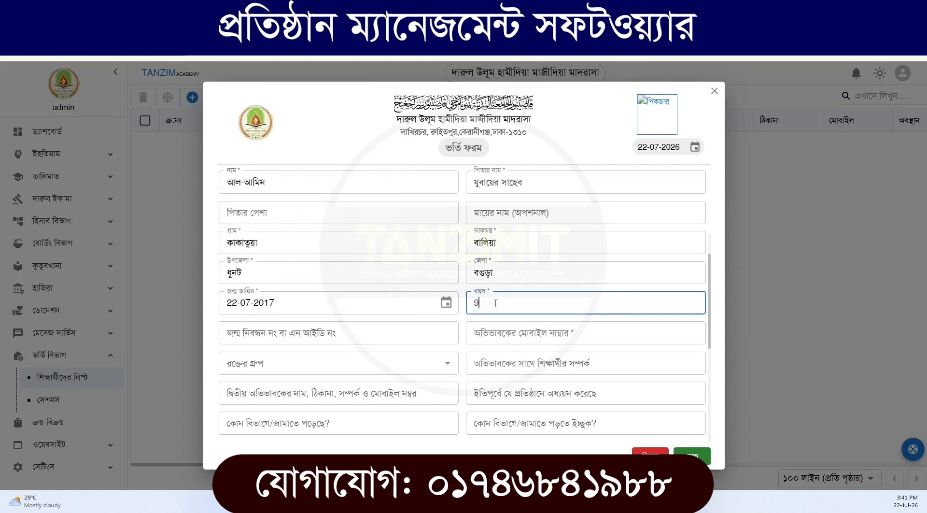
Enter the guardian's mobile number and set the student's blood group (রক্তের গ্রুপ) to O-
scroll(372, 330, down, 3)
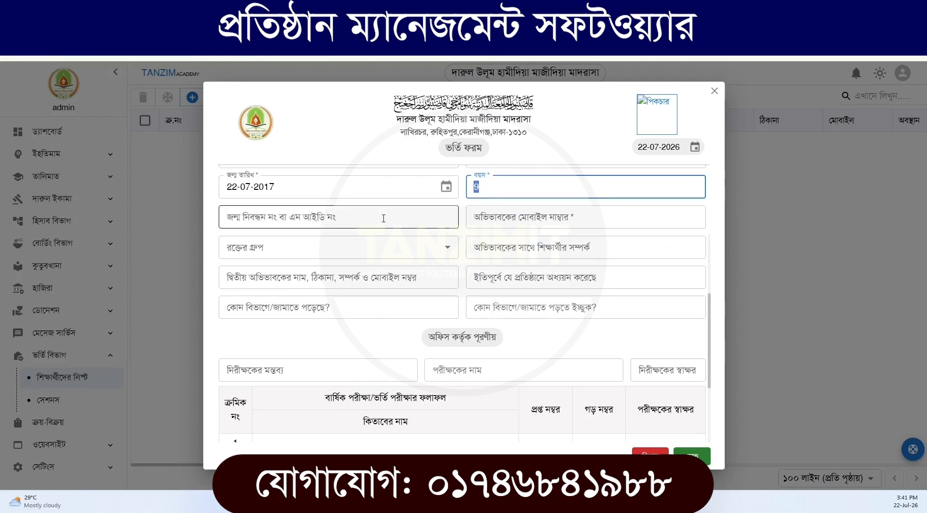
click(522, 221)
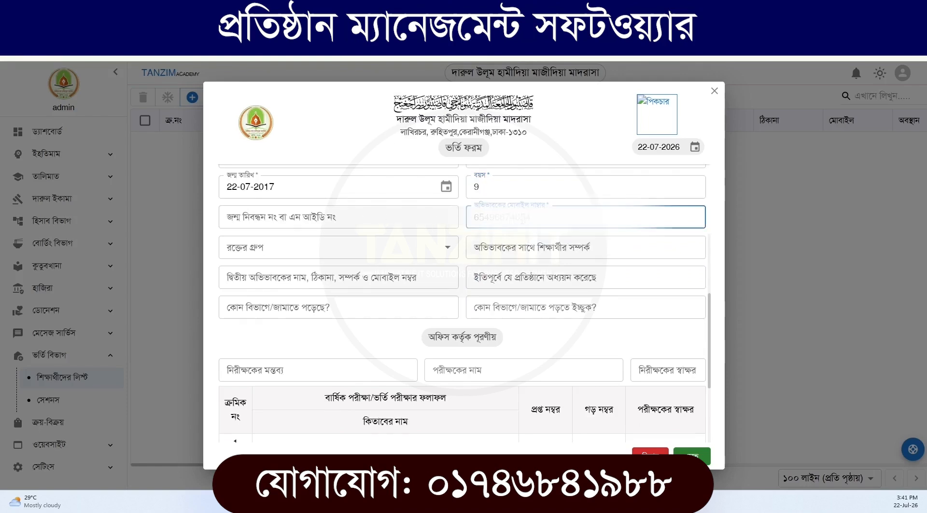
click(292, 247)
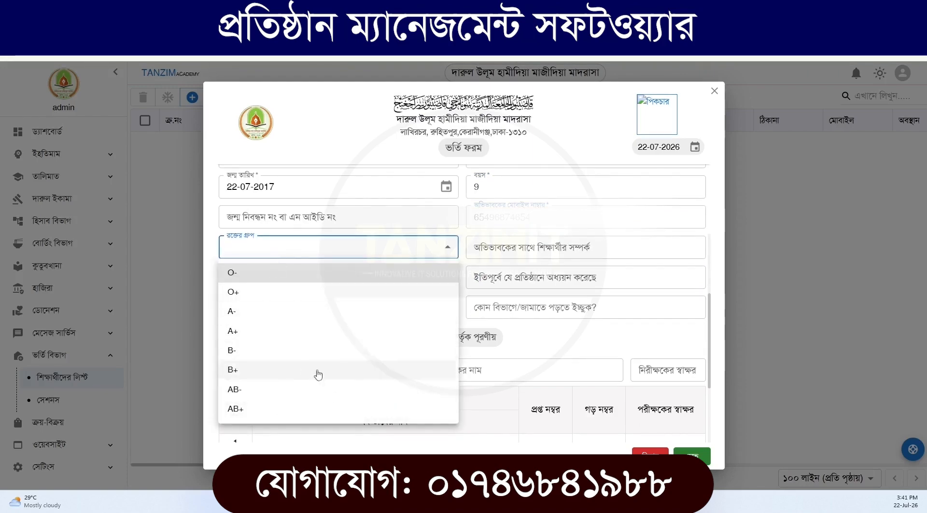
click(243, 277)
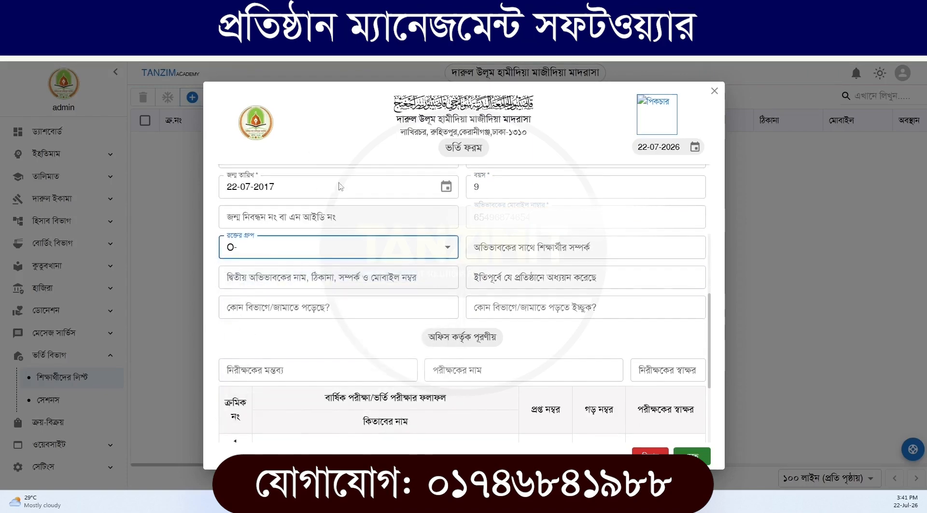
Choose কিতাব বিভাগ- ইবতেদায়িয়্যাহ as the class the student is admitted to (কোন জামাতে ভর্তি করা হবে?)
scroll(383, 307, down, 3)
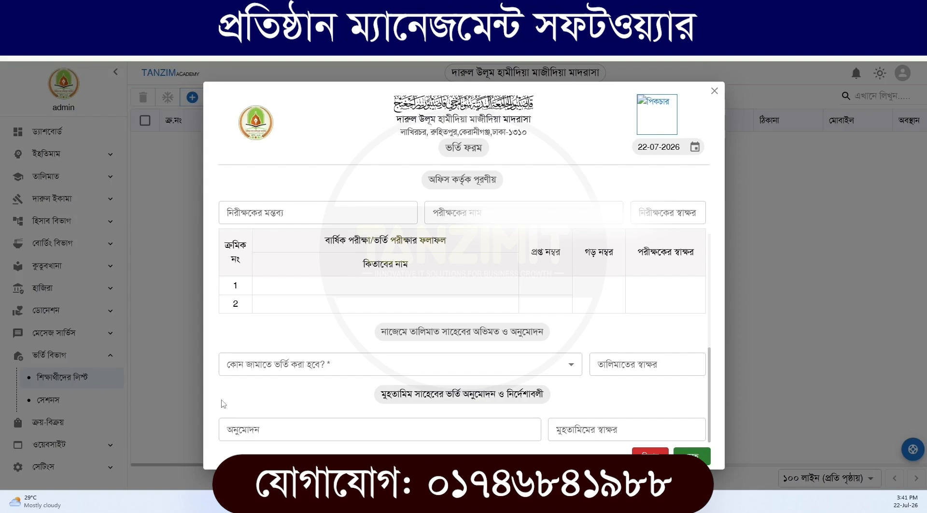
click(324, 372)
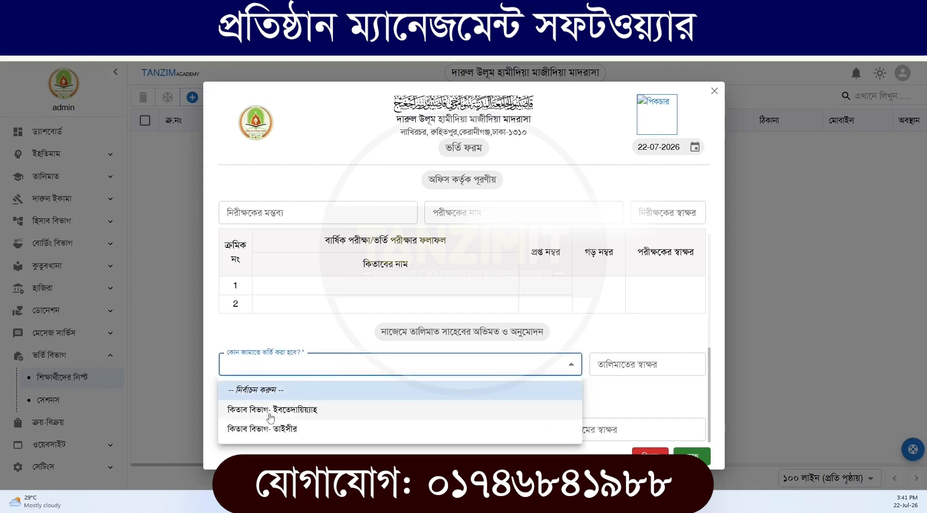
click(304, 414)
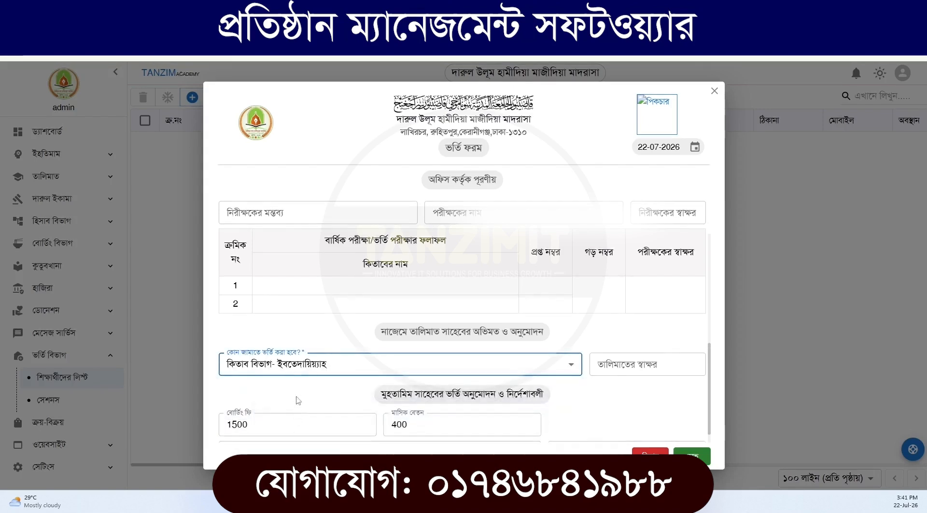
Set the student's boarding fee (বোর্ডিং ফি) to 1000 and the monthly fee (মাসিক বেতন) to 300
scroll(294, 397, down, 1)
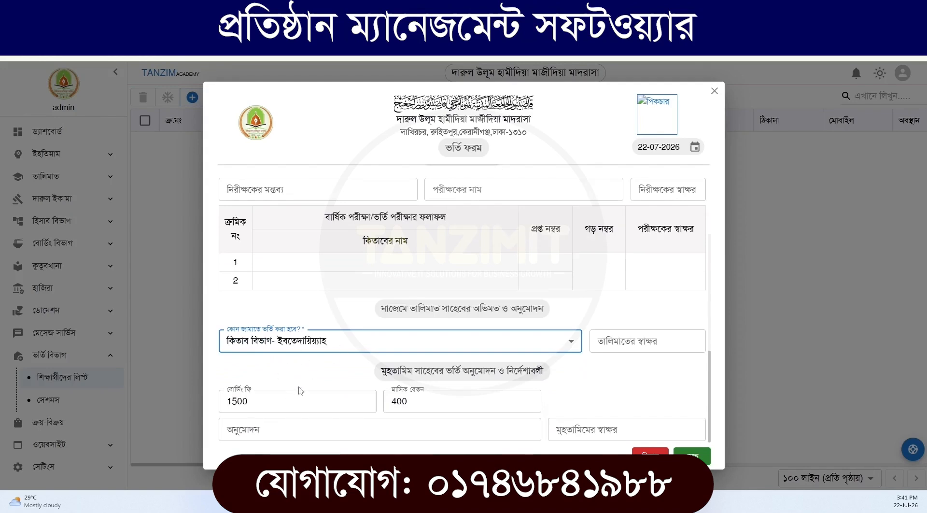
drag(299, 398, 212, 404)
drag(447, 408, 380, 405)
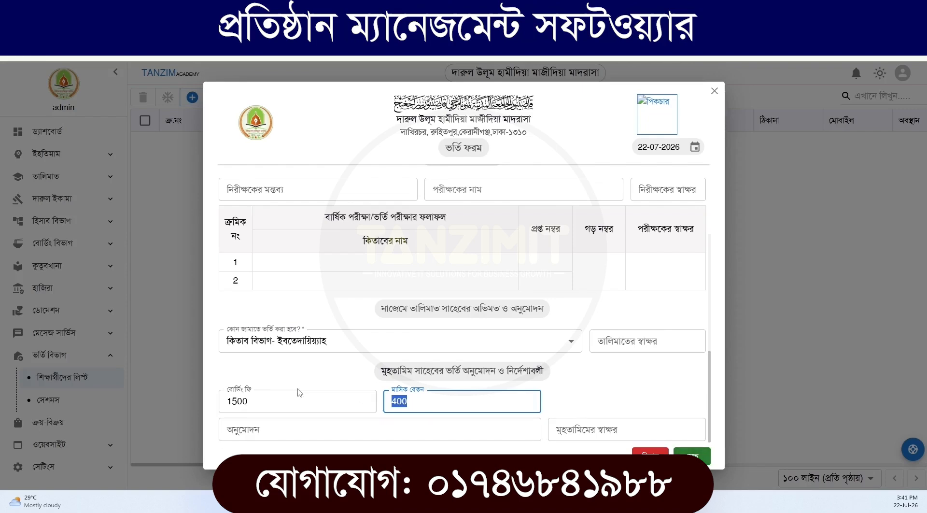
drag(260, 400, 223, 400)
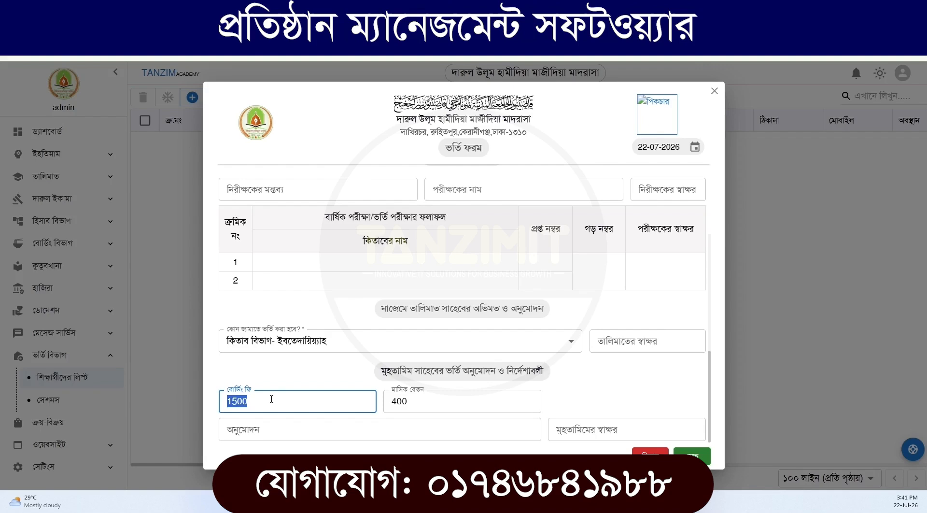
text(1)
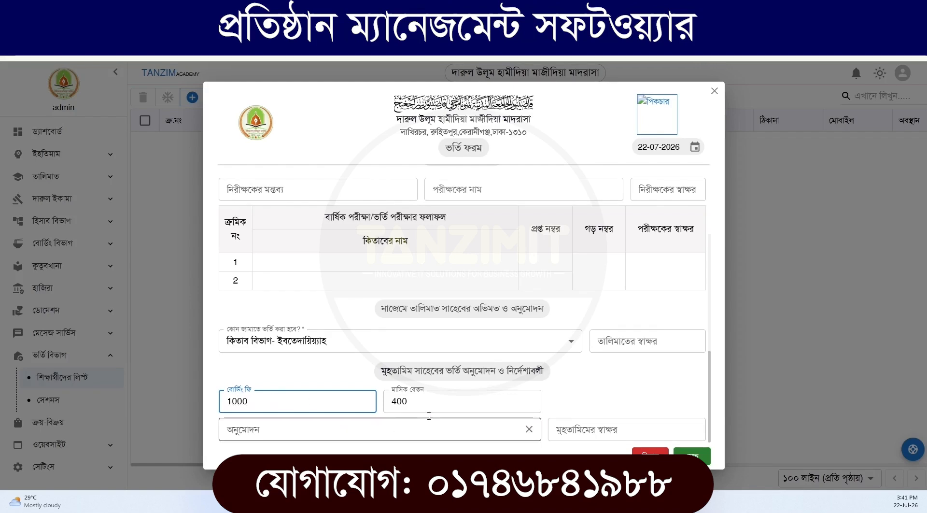
drag(408, 400, 386, 402)
text(3)
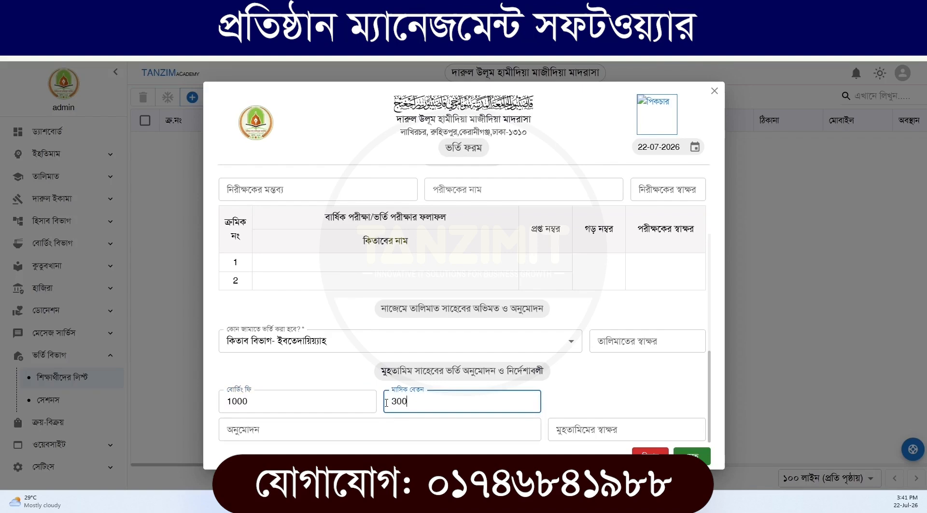
Add image3.jpg as the student's picture on the admission form, enlarging it slightly in the crop before saving it
scroll(515, 332, up, 10)
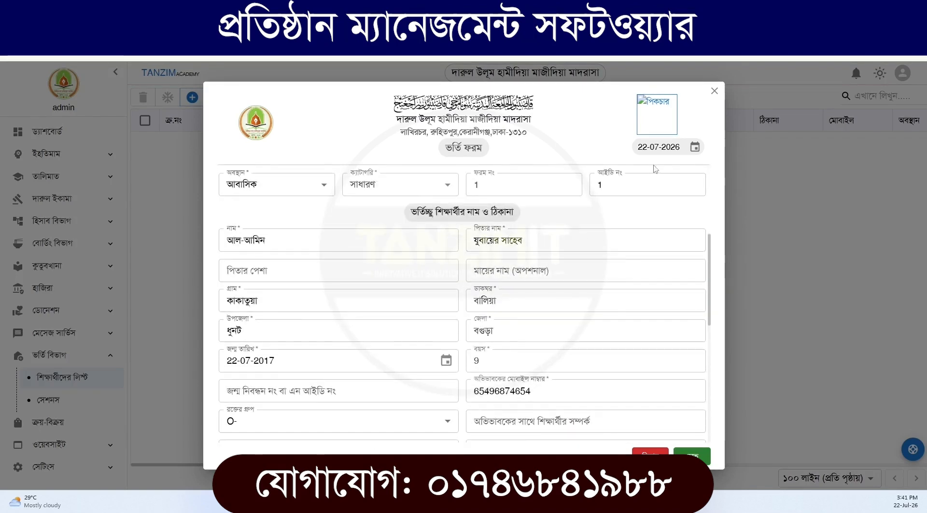
click(669, 118)
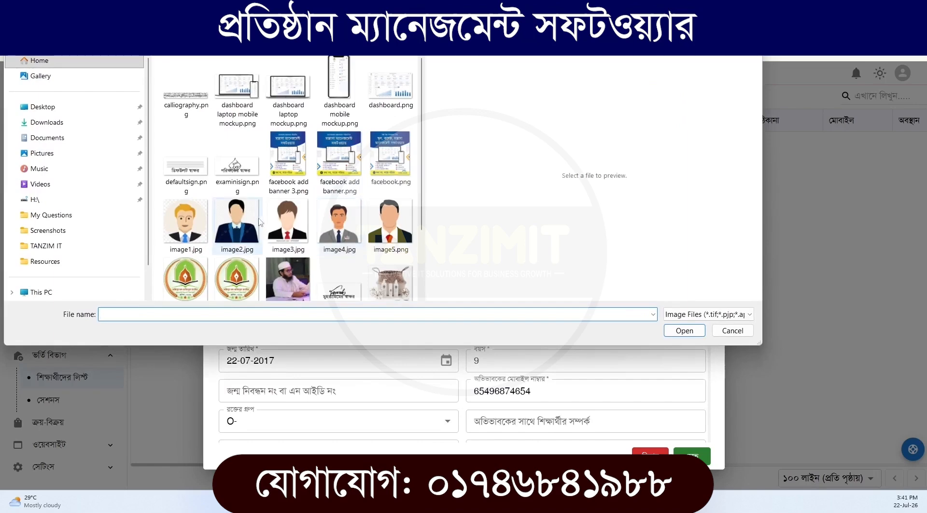
click(288, 222)
click(684, 330)
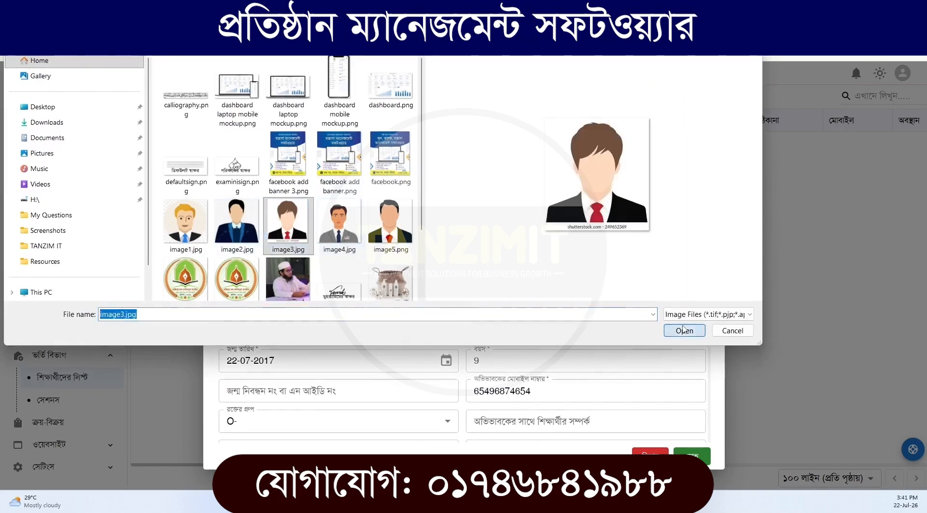
drag(474, 260, 475, 264)
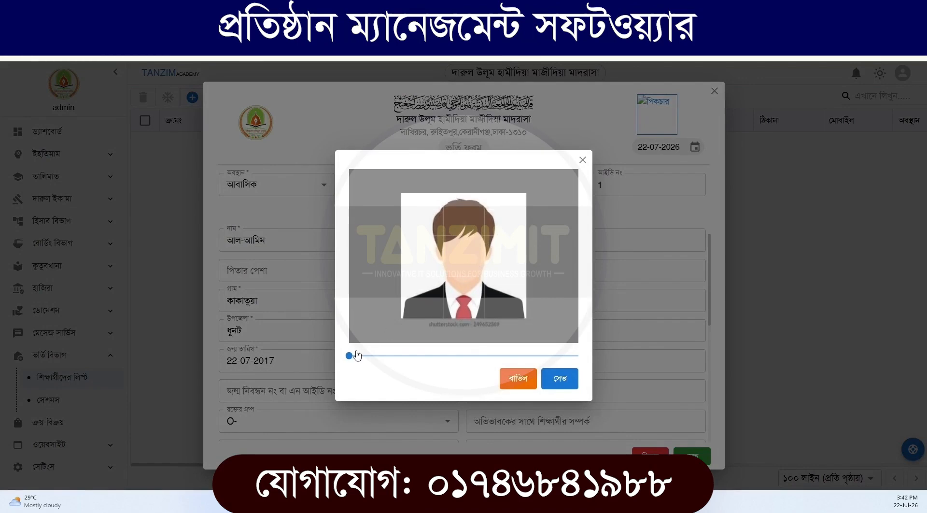
drag(358, 355, 362, 356)
drag(499, 261, 499, 265)
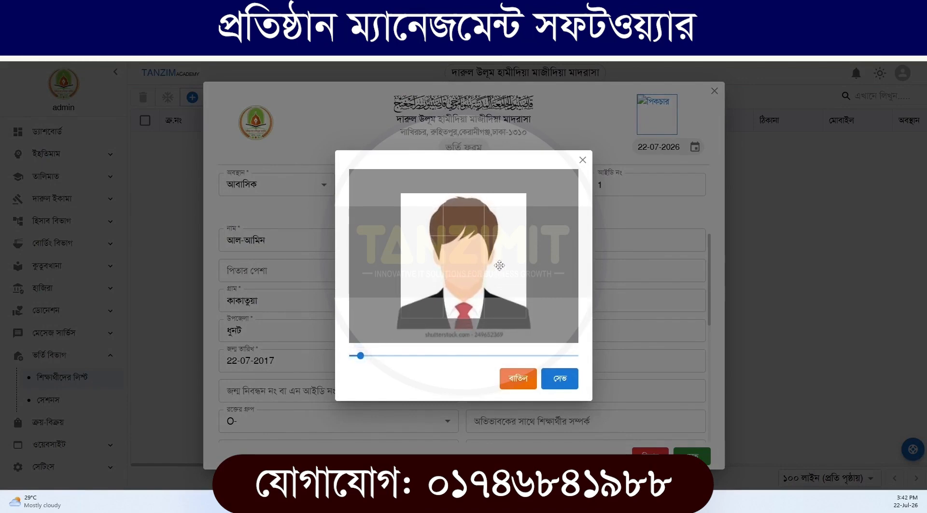
click(559, 389)
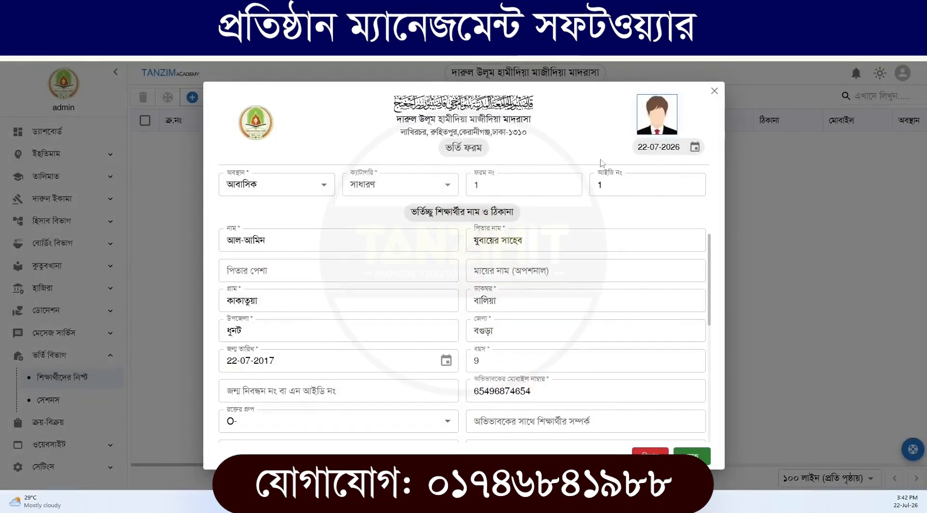
Save the admission form, close it and review the admitted student's row across the student list
scroll(474, 290, down, 1)
scroll(473, 290, down, 10)
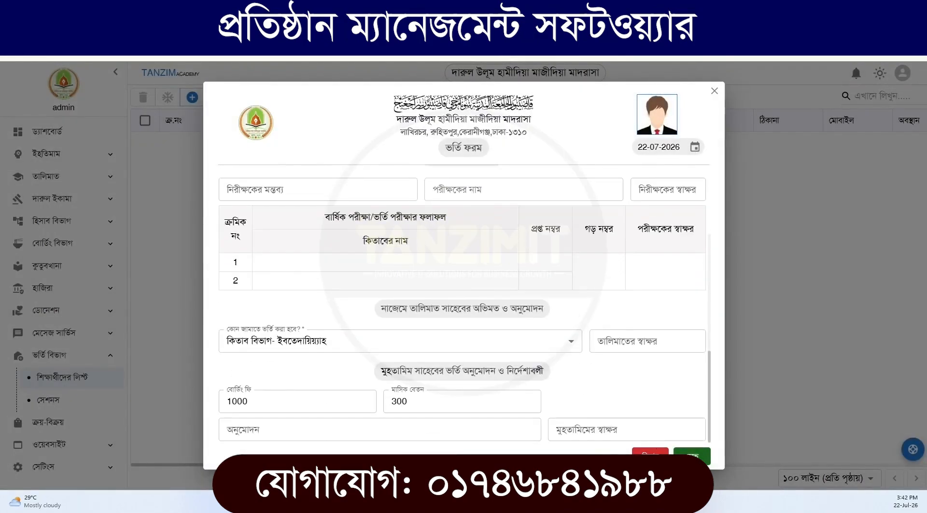
click(691, 456)
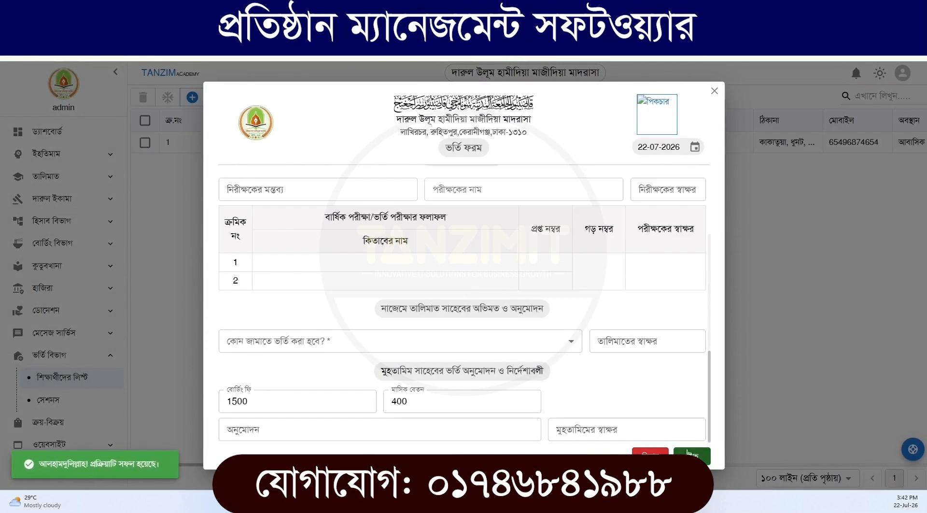
click(714, 90)
click(449, 145)
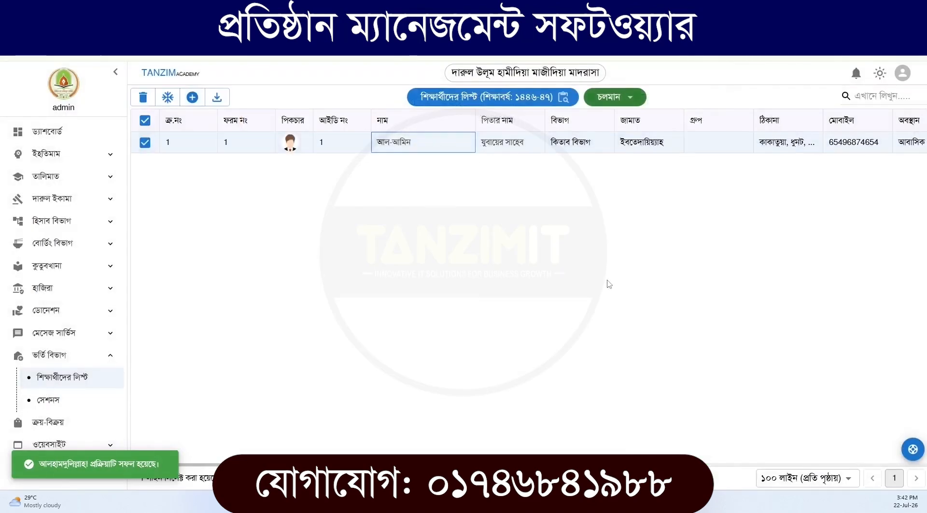
scroll(866, 445, right, 10)
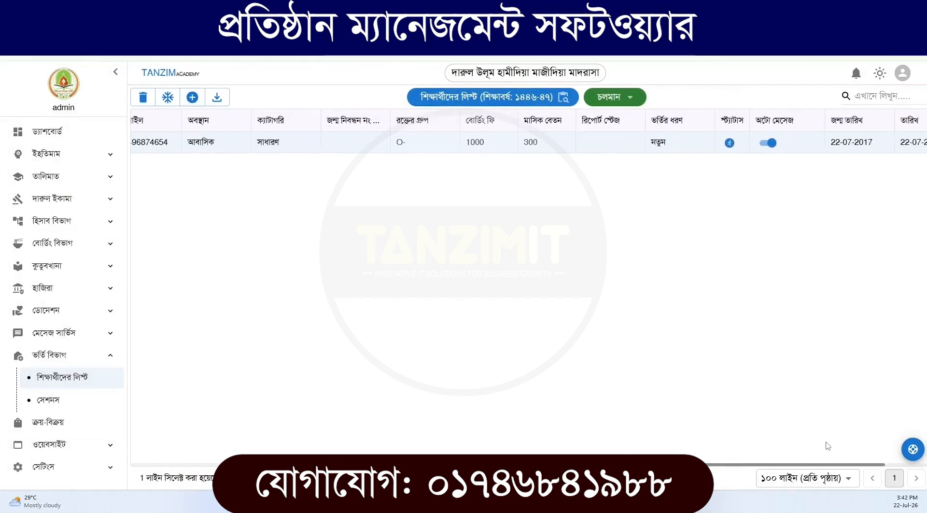
scroll(867, 444, left, 10)
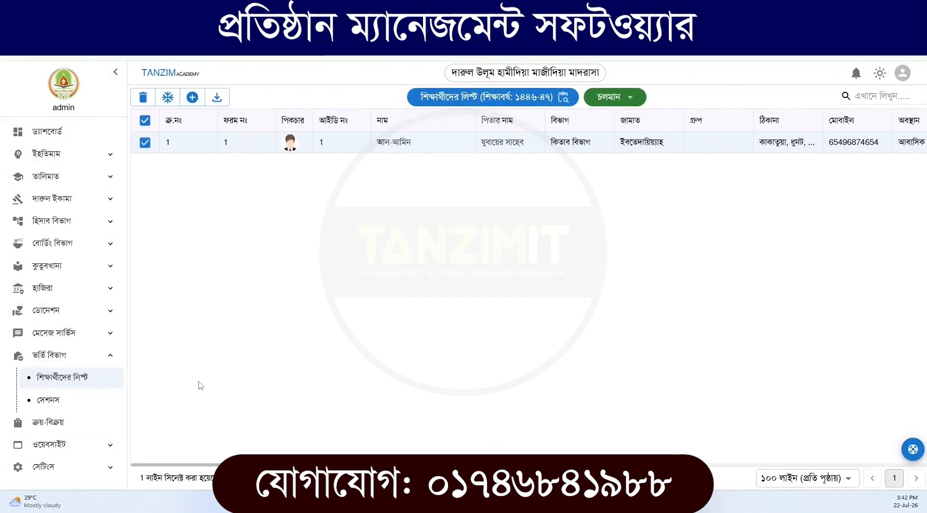
Start a new receipt (রশিদ) in the boarding department (বোর্ডিং বিভাগ) and load the admitted student by ID
click(67, 358)
click(66, 244)
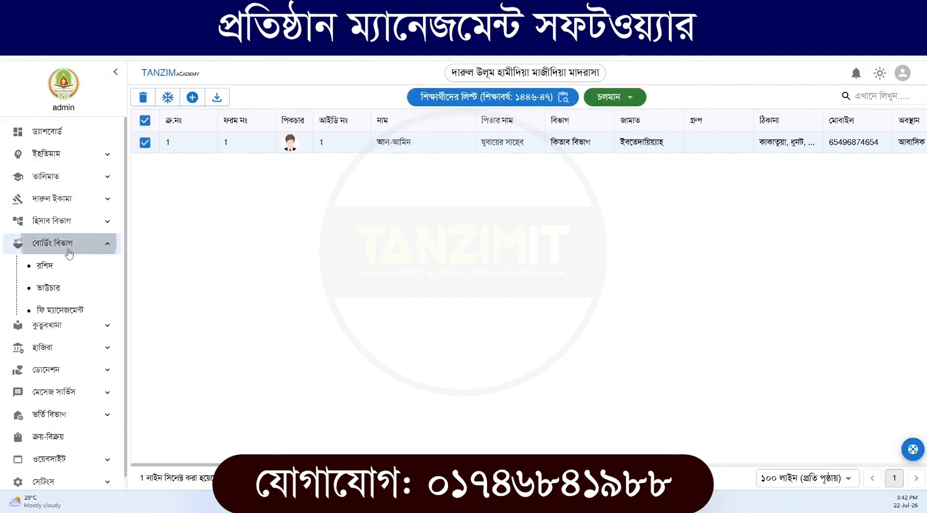
click(64, 271)
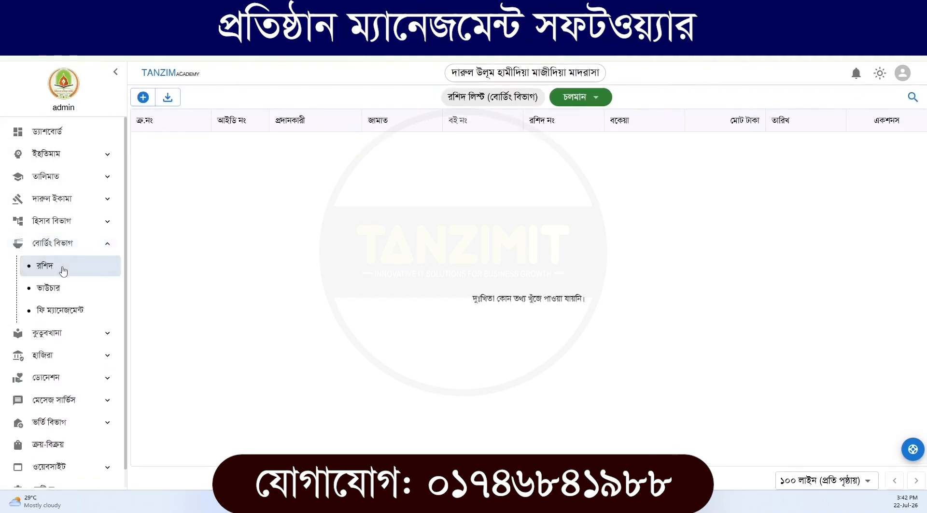
click(143, 97)
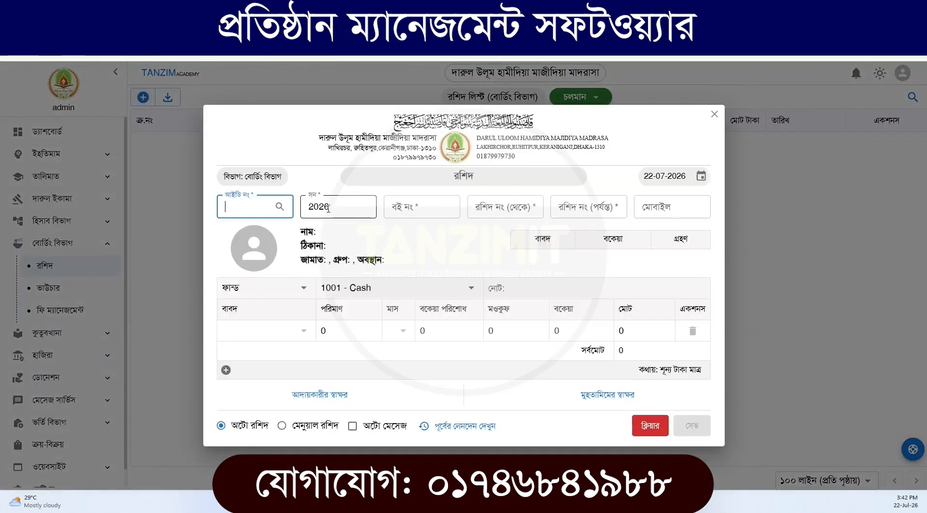
click(280, 206)
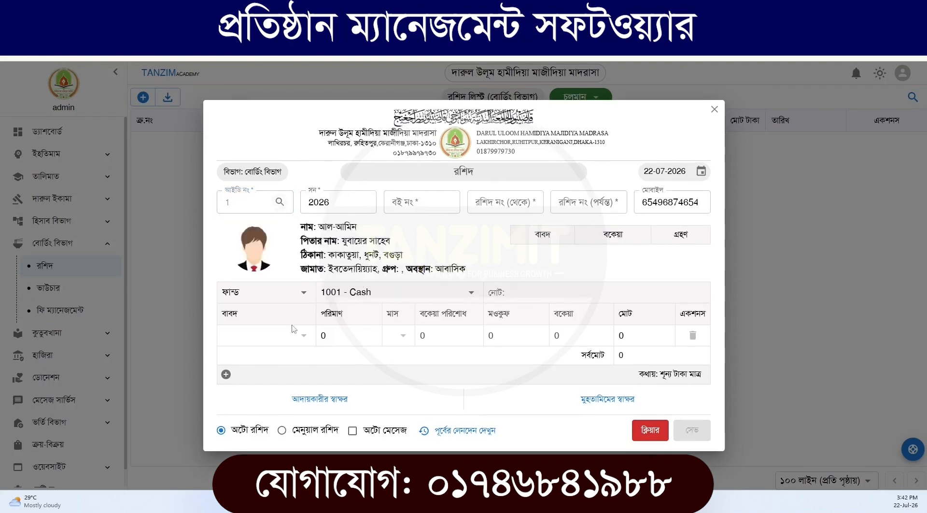
Set the receipt's fund to সাধারণ ফান্ড and enter মাসিক বেতন for জানুয়ারি and ফেব্রুয়ারি
click(269, 298)
click(251, 314)
click(259, 340)
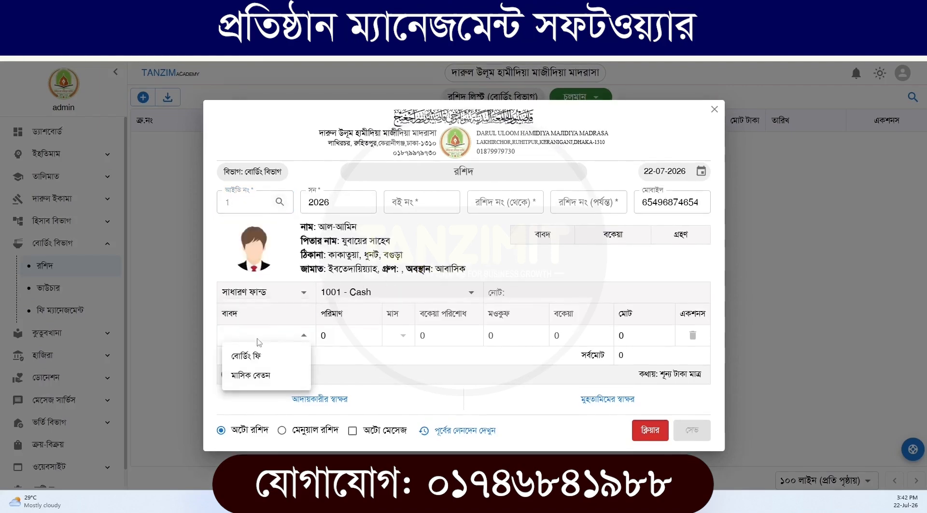
click(249, 376)
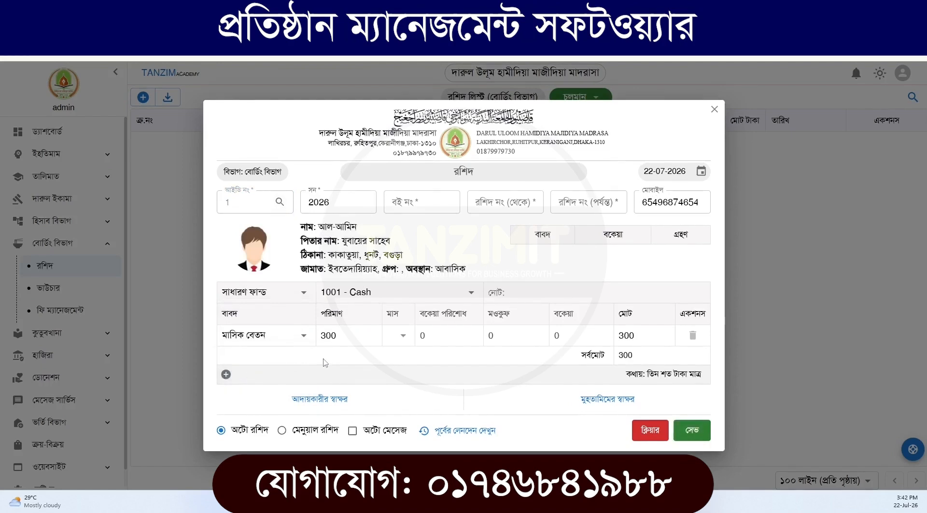
drag(329, 335, 320, 338)
click(403, 335)
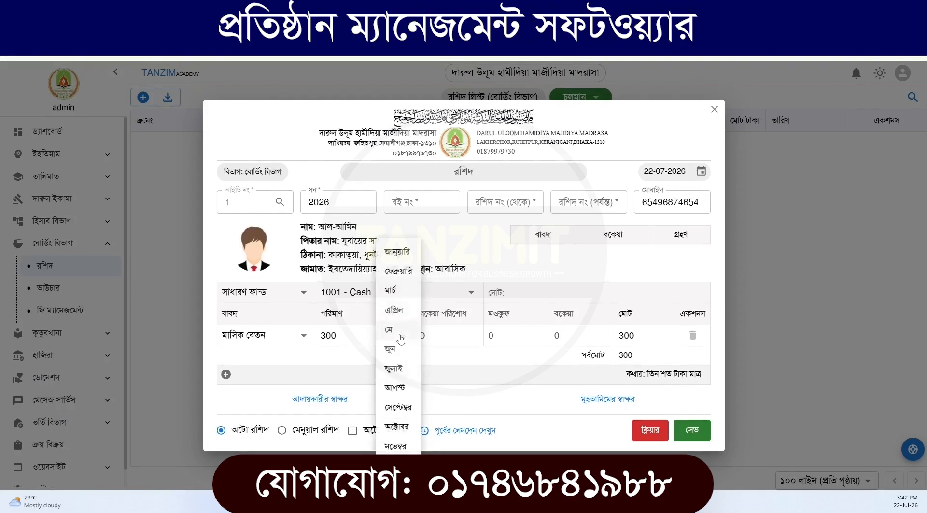
click(400, 271)
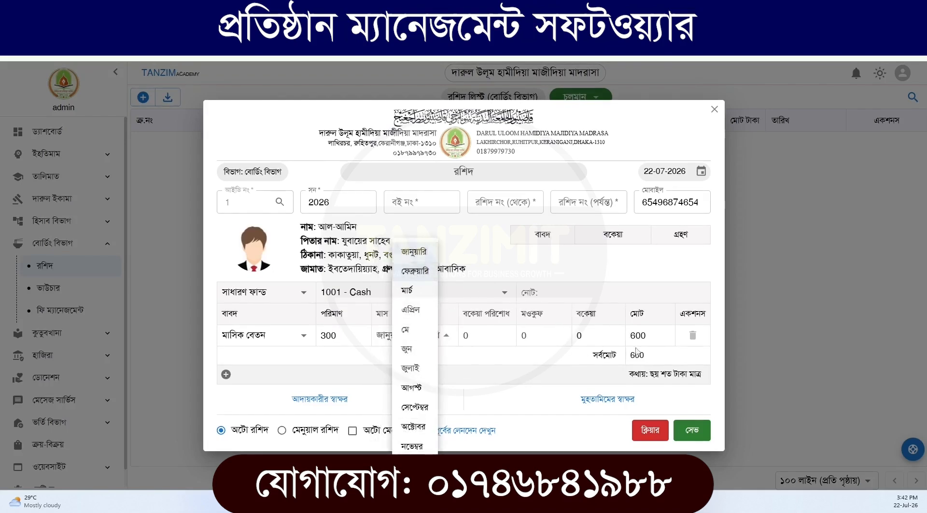
key(Escape)
Add a second receipt line for বোর্ডিং ফি covering জানুয়ারি, check the total and close the receipt without saving
click(226, 375)
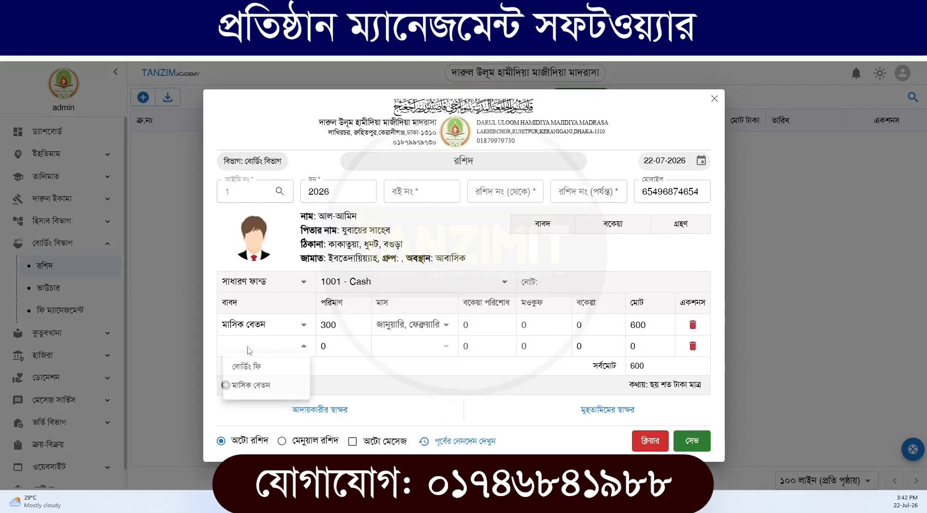
click(248, 367)
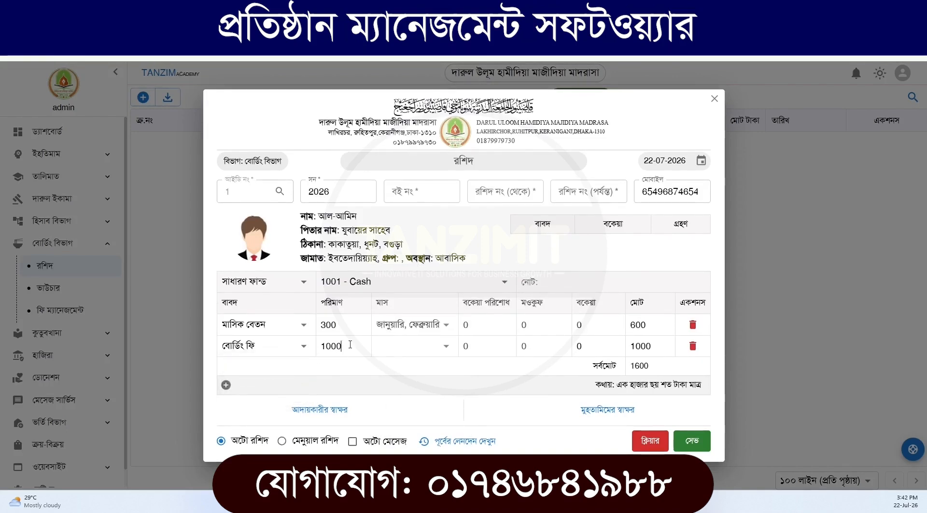
drag(350, 344, 304, 348)
click(394, 348)
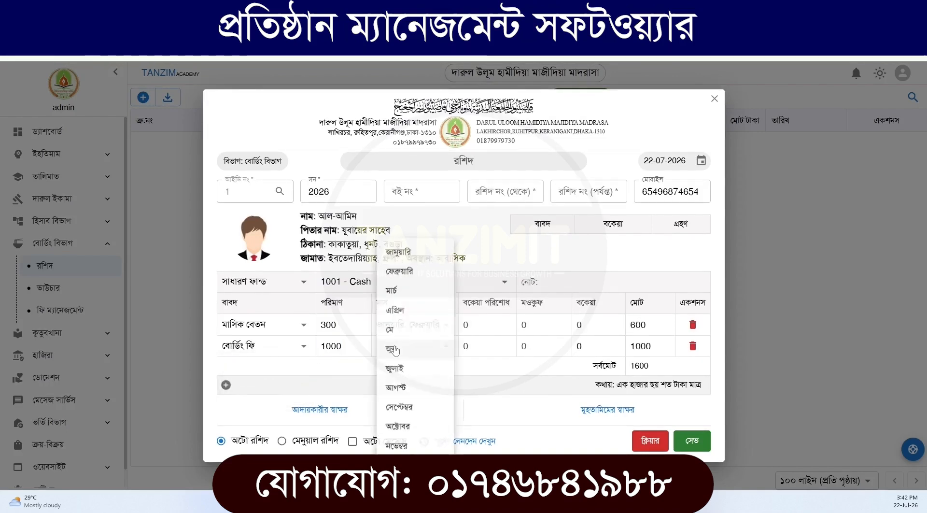
click(403, 252)
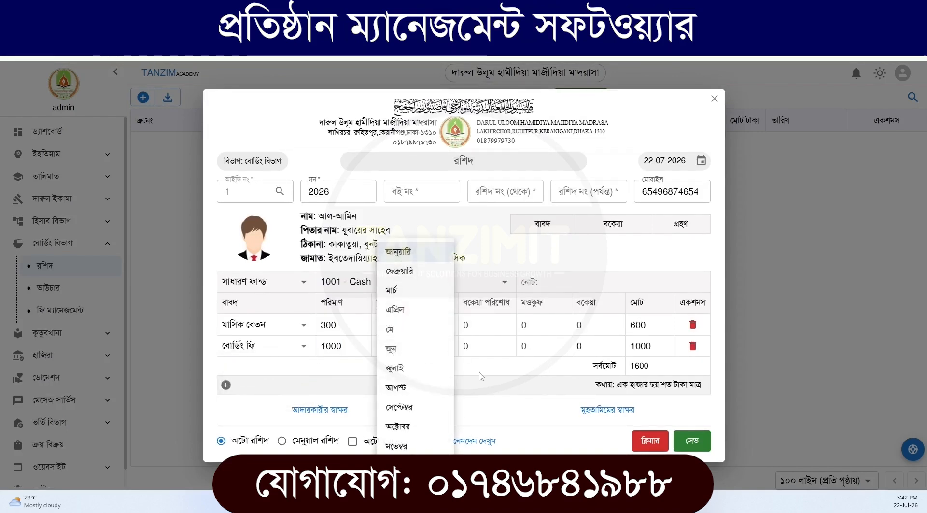
double_click(634, 365)
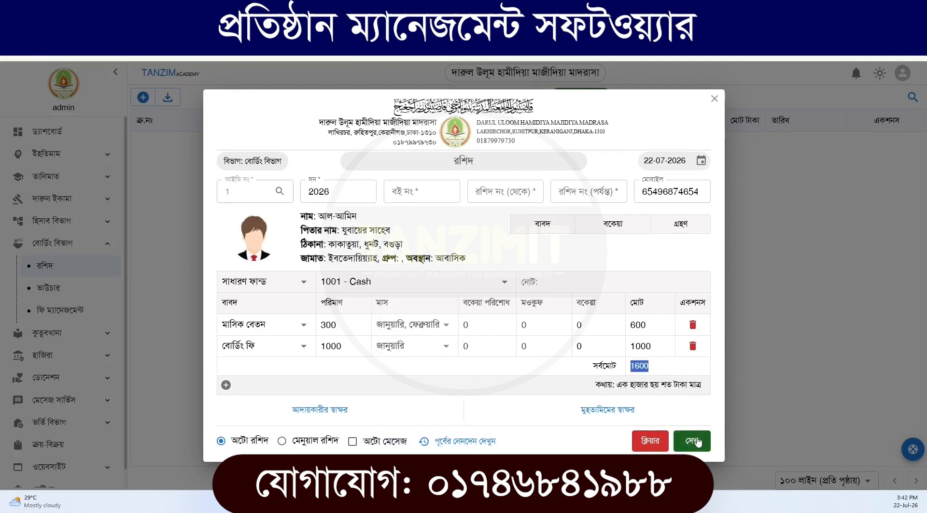
click(714, 100)
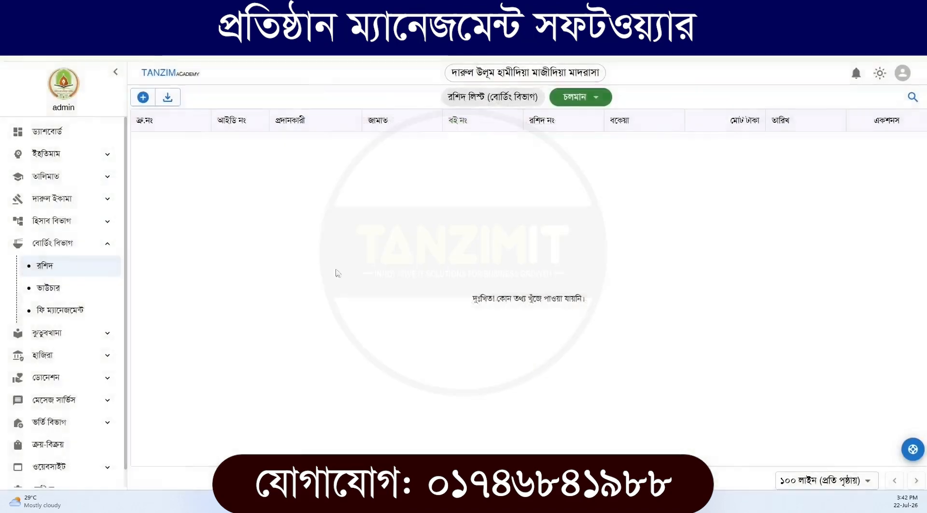
click(105, 244)
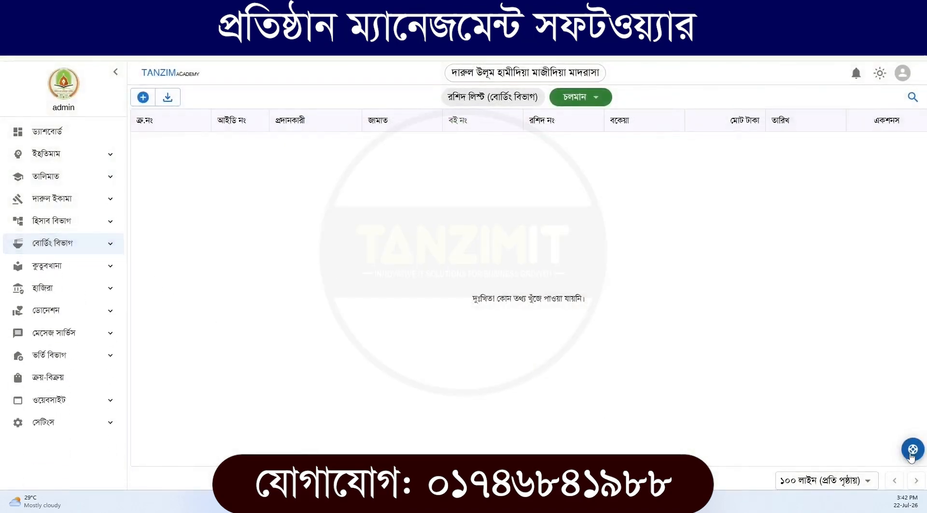